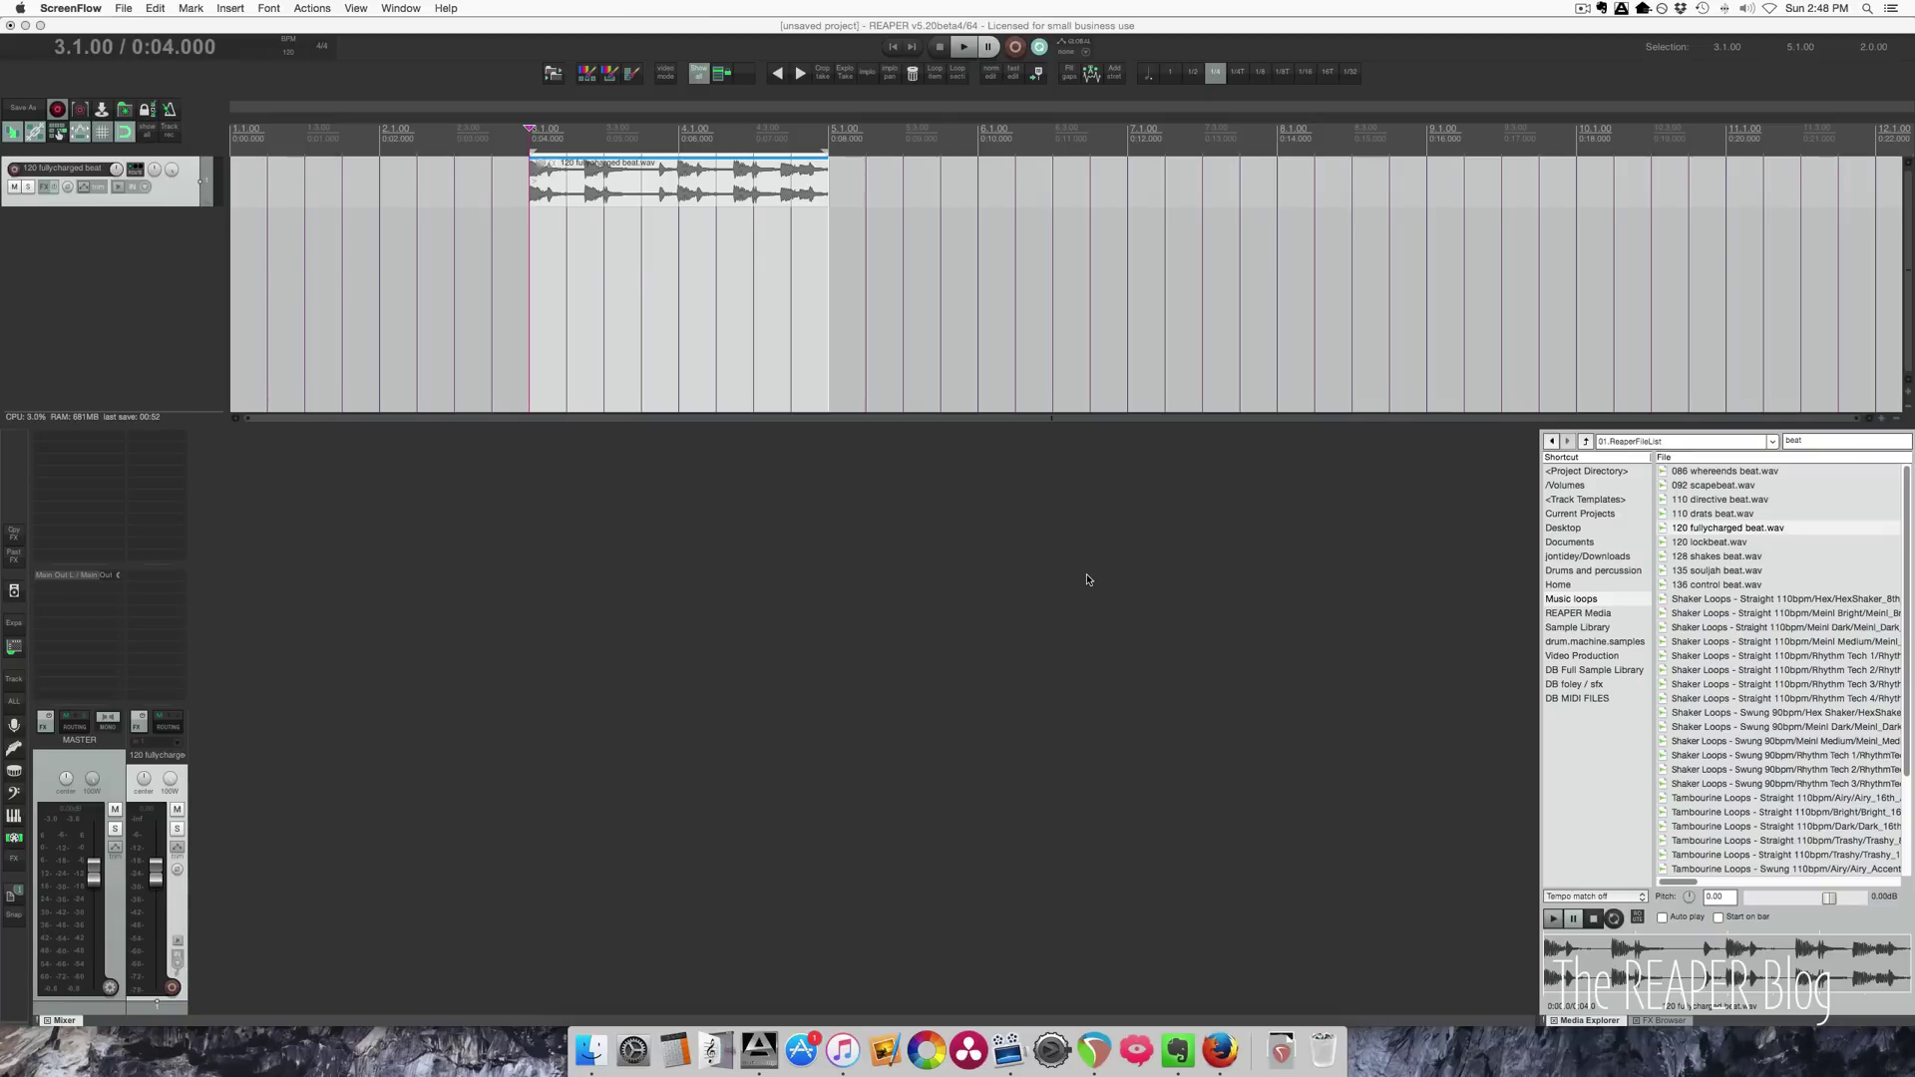
# Play the drum loop, and add the JS 3-Band Splitter and 3-Band Joiner effects to the beat track.
pyautogui.click(543, 227)
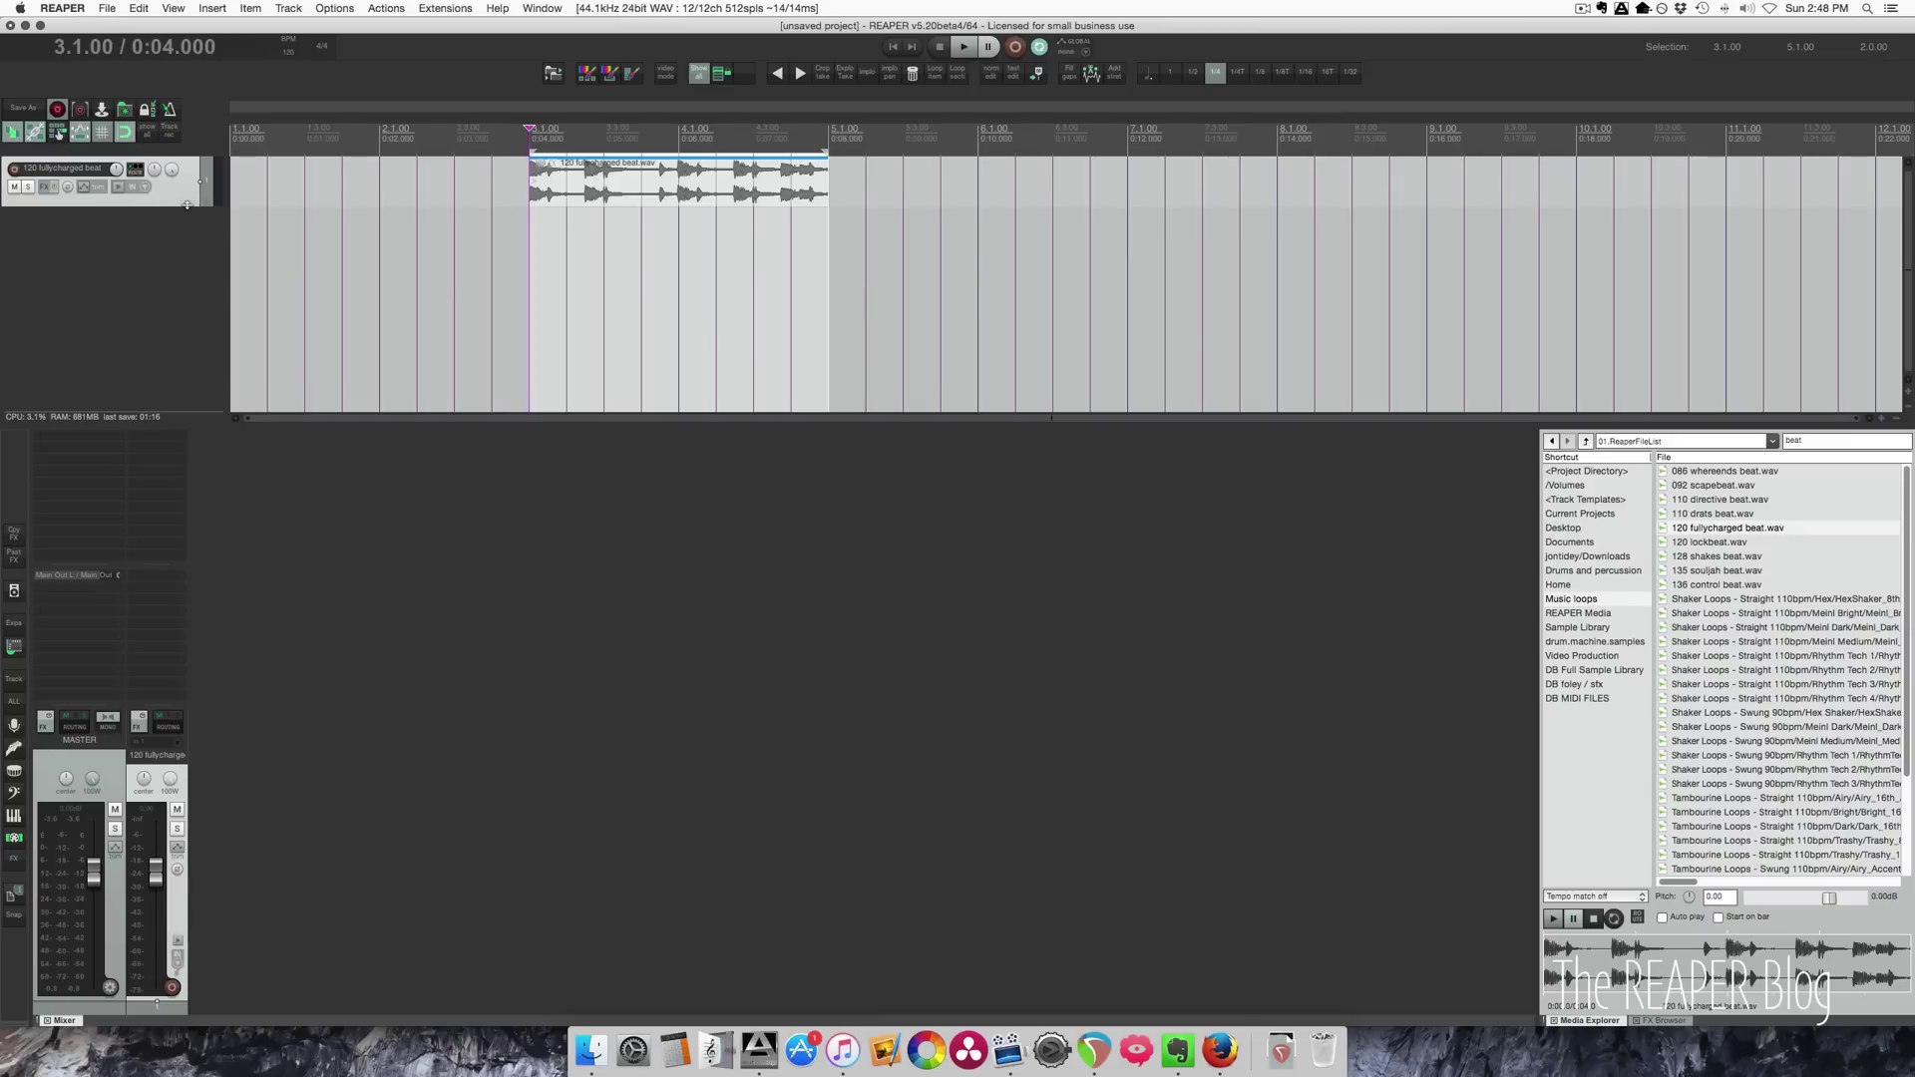
pyautogui.press('space')
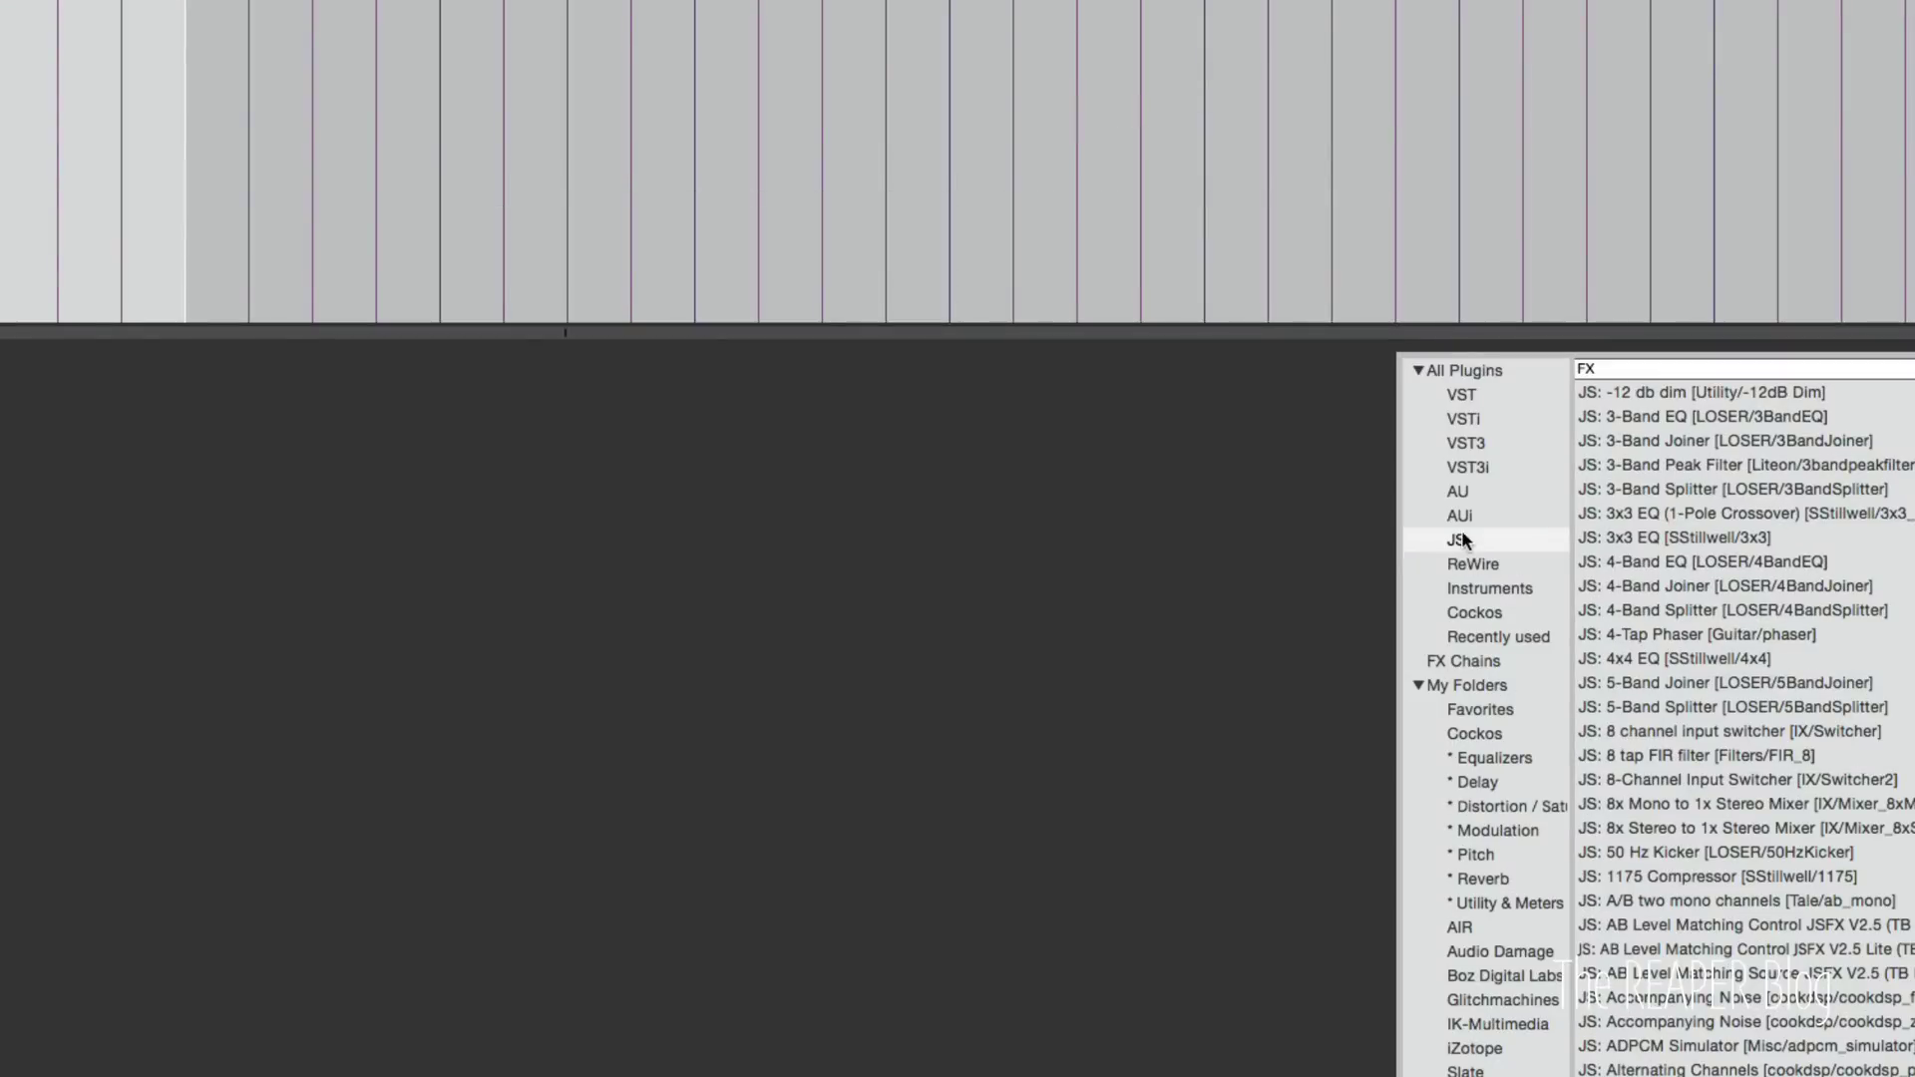
pyautogui.click(1459, 539)
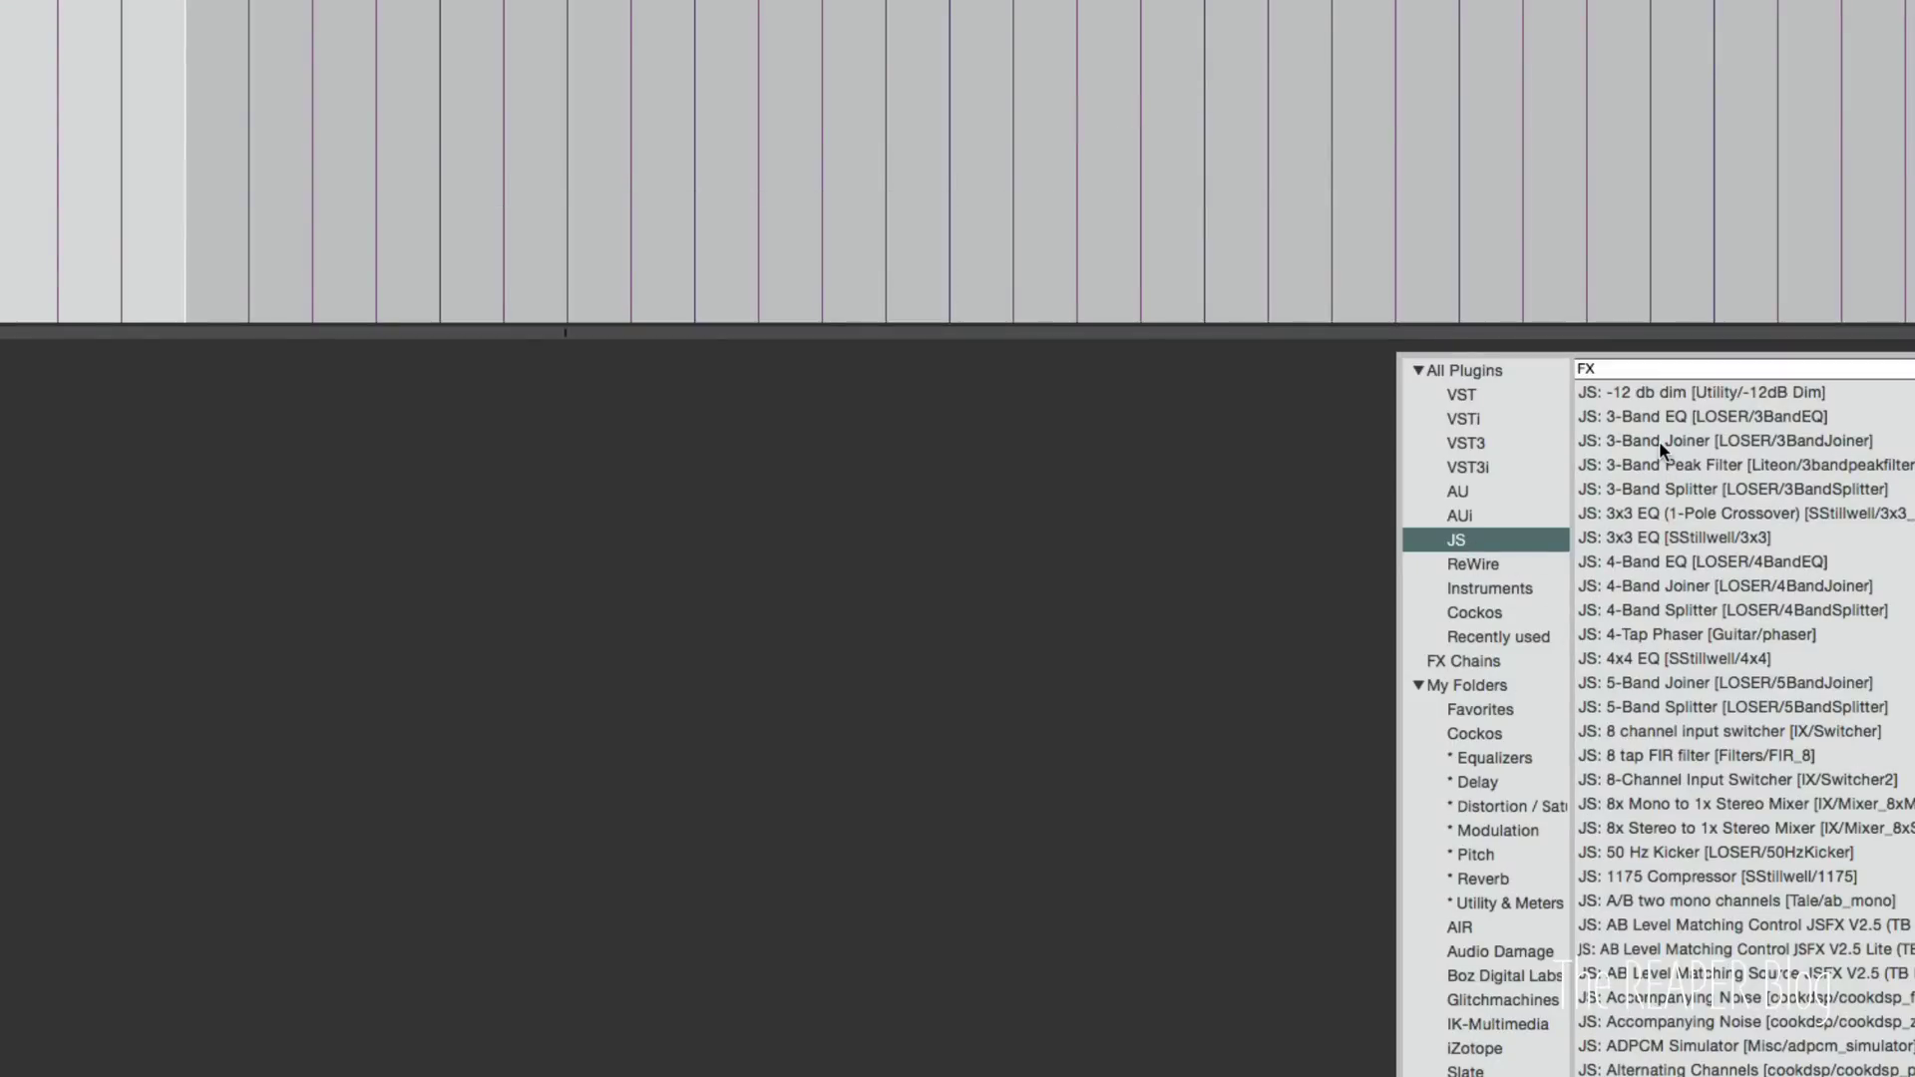
pyautogui.click(1648, 488)
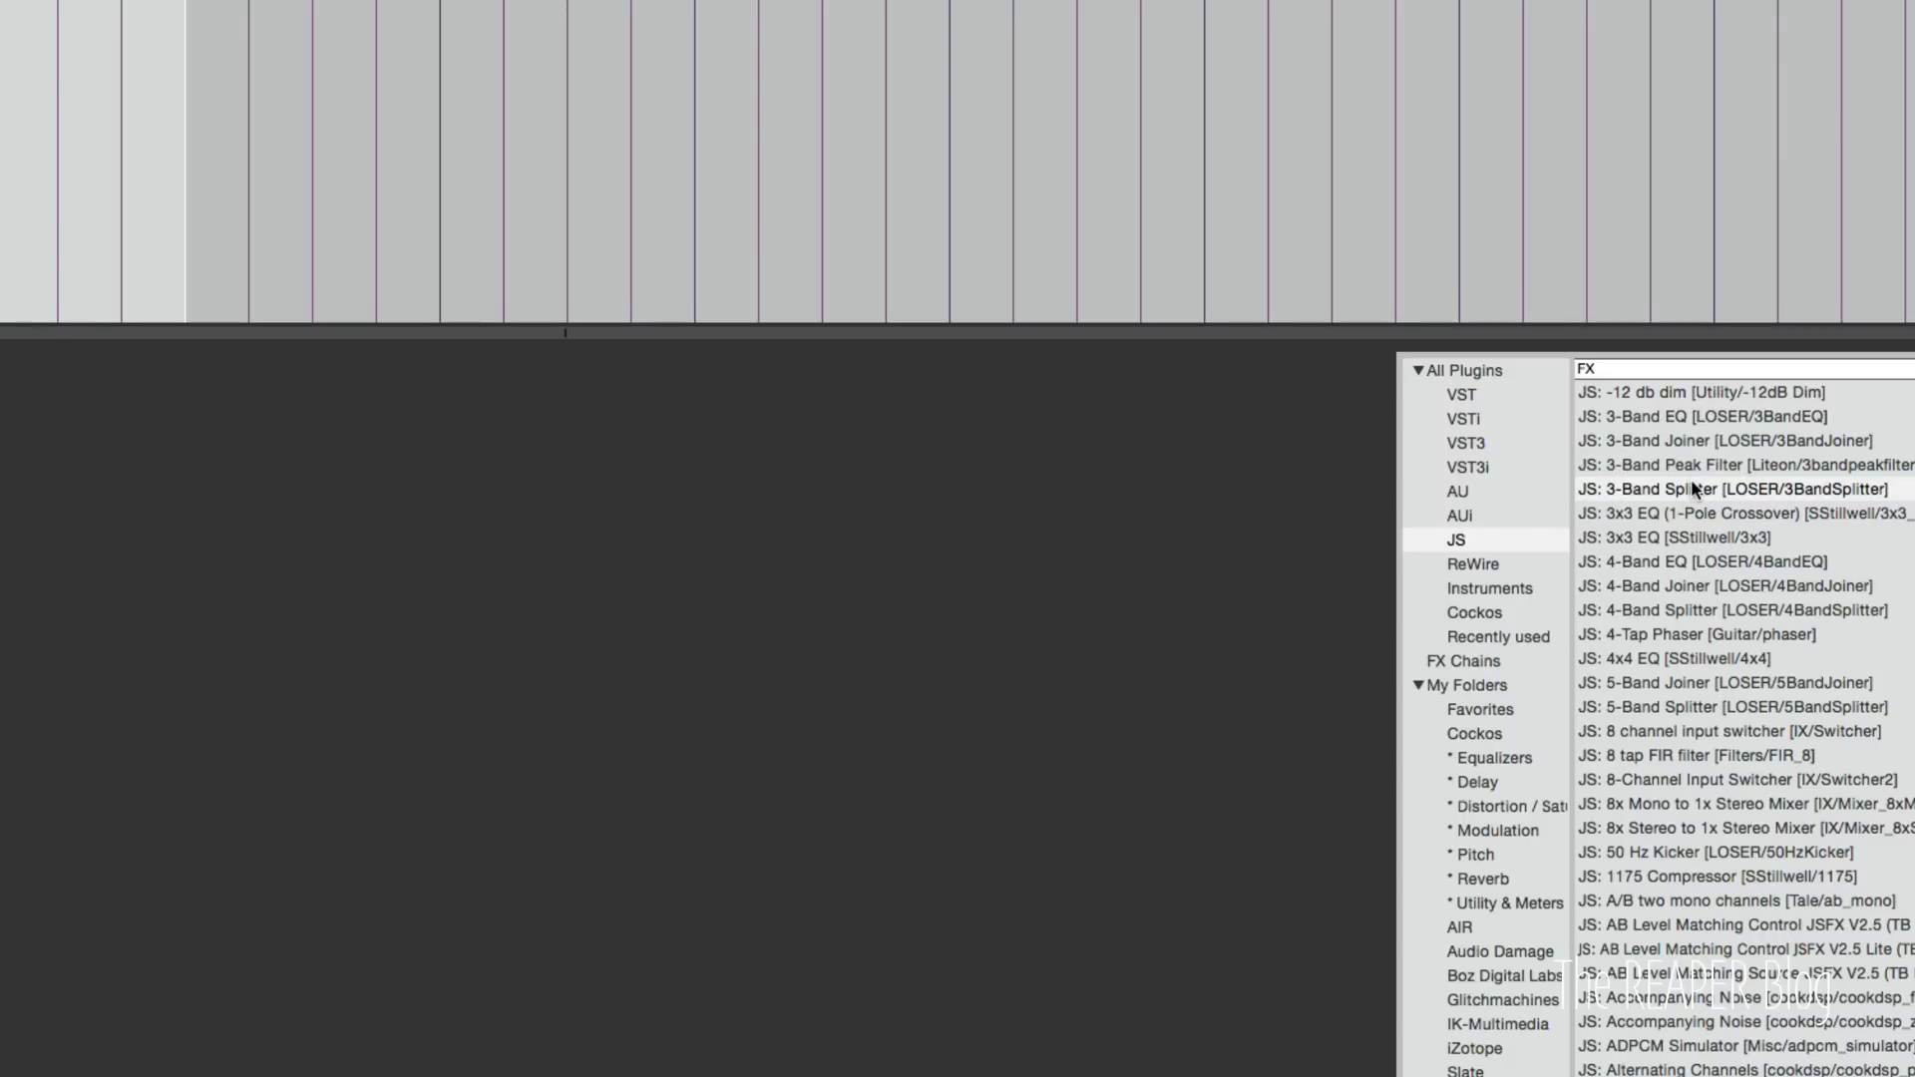
pyautogui.click(1671, 443)
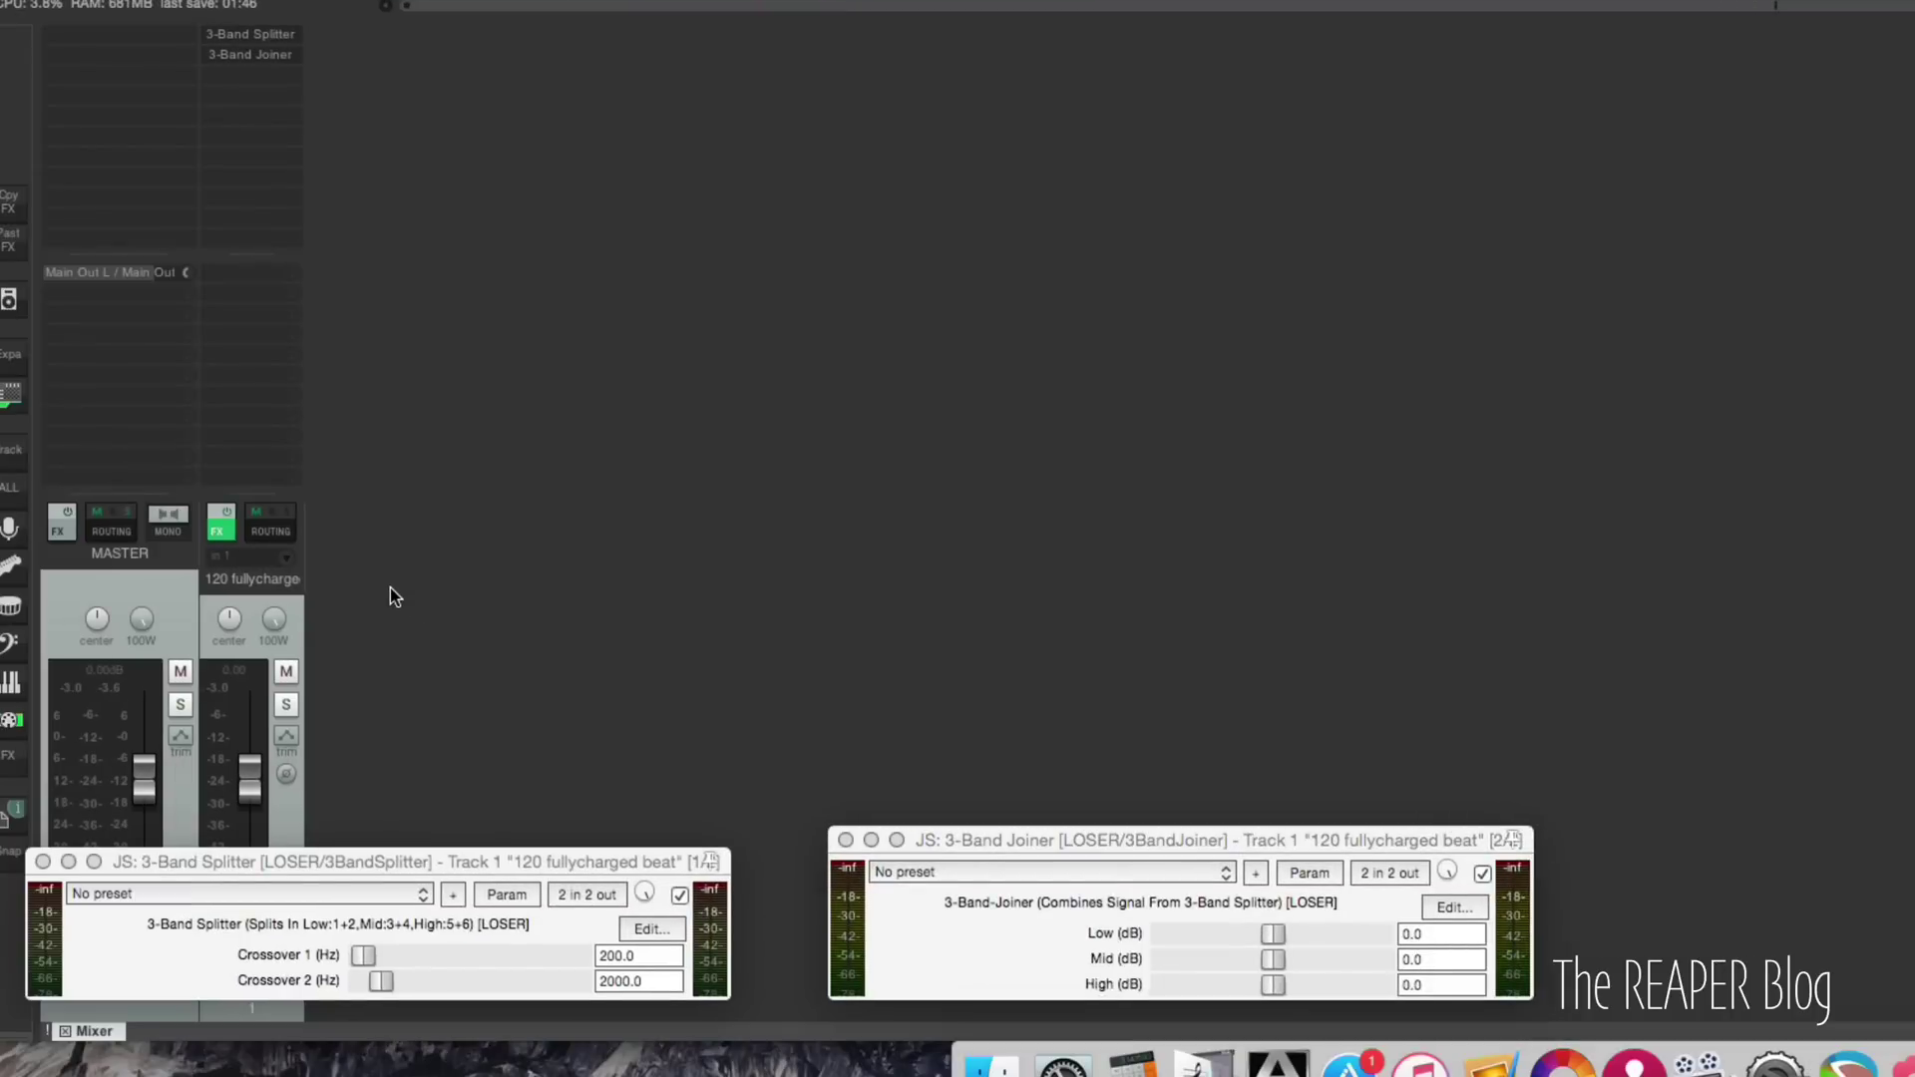
# Set the beat track's channel count to 6 in its routing and play the loop through both effects.
pyautogui.click(278, 526)
pyautogui.click(731, 607)
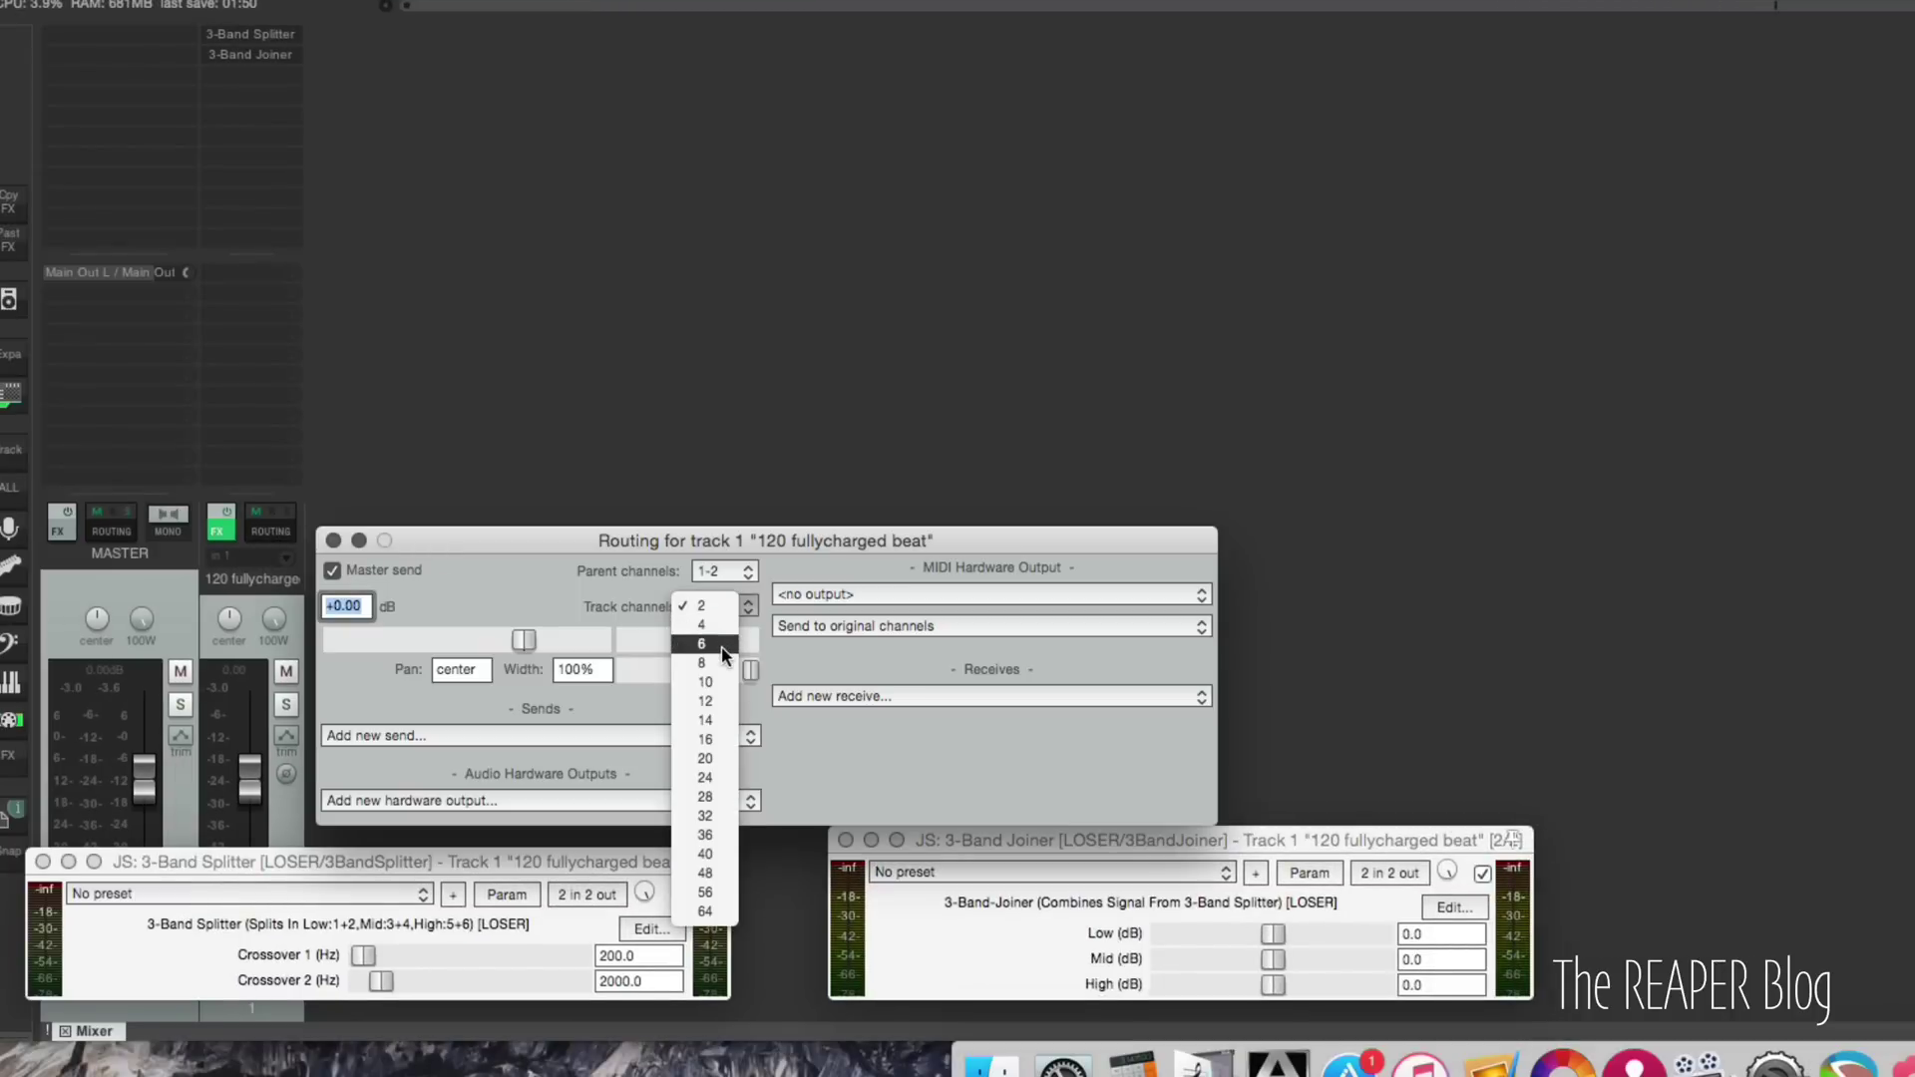
pyautogui.click(720, 644)
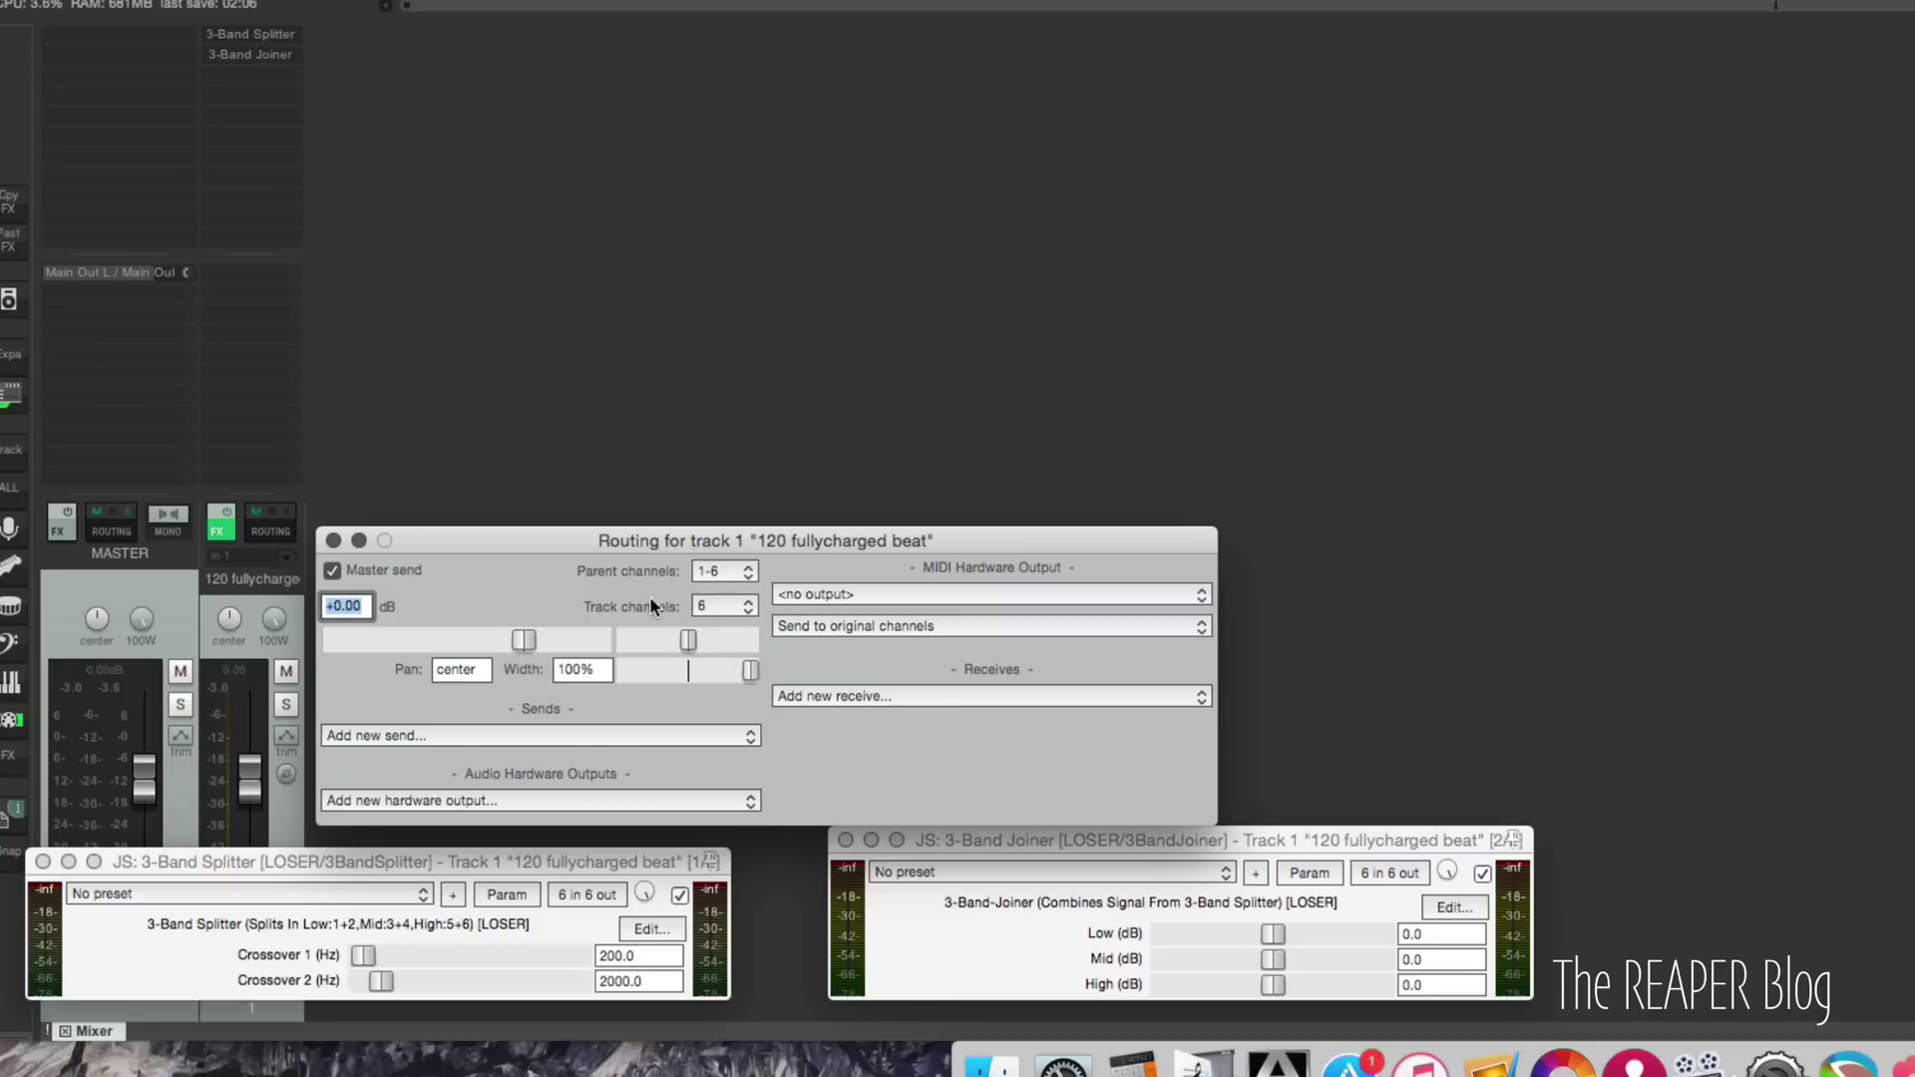
pyautogui.click(333, 540)
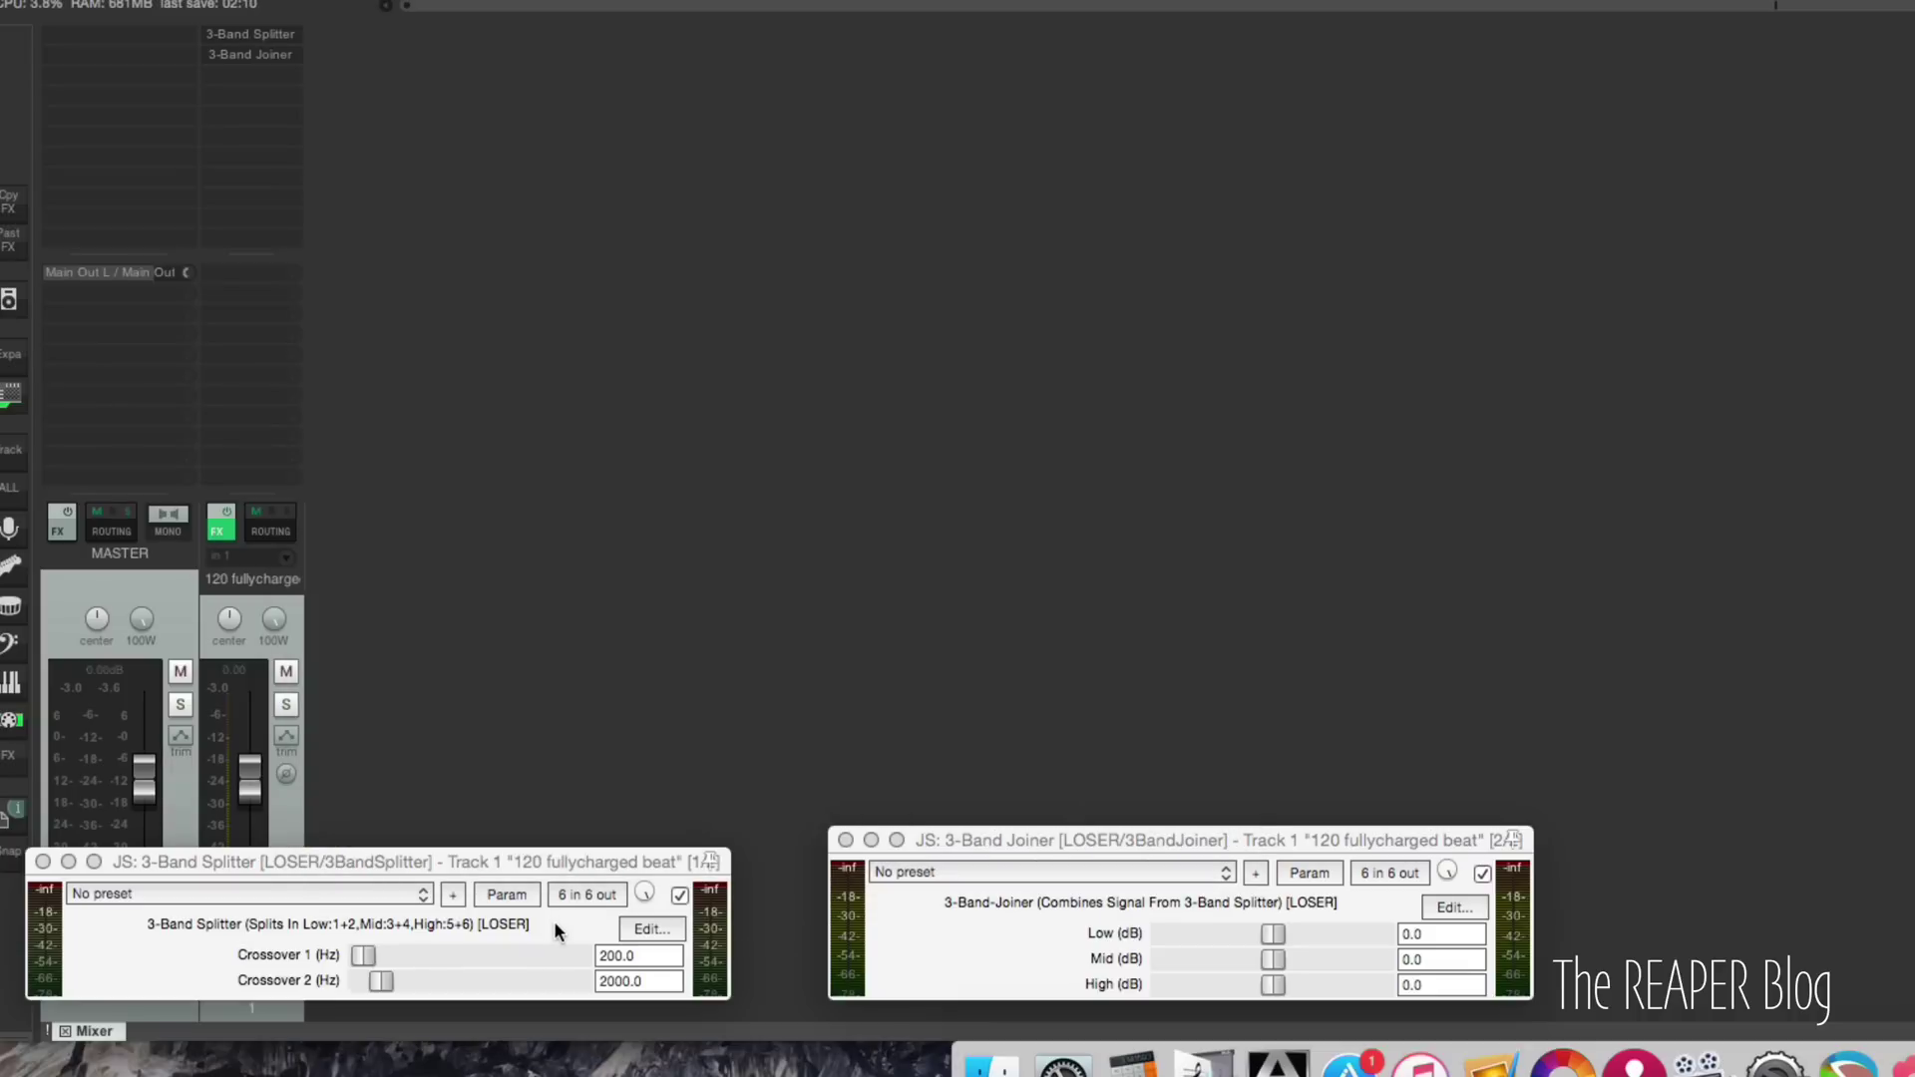
pyautogui.press('space')
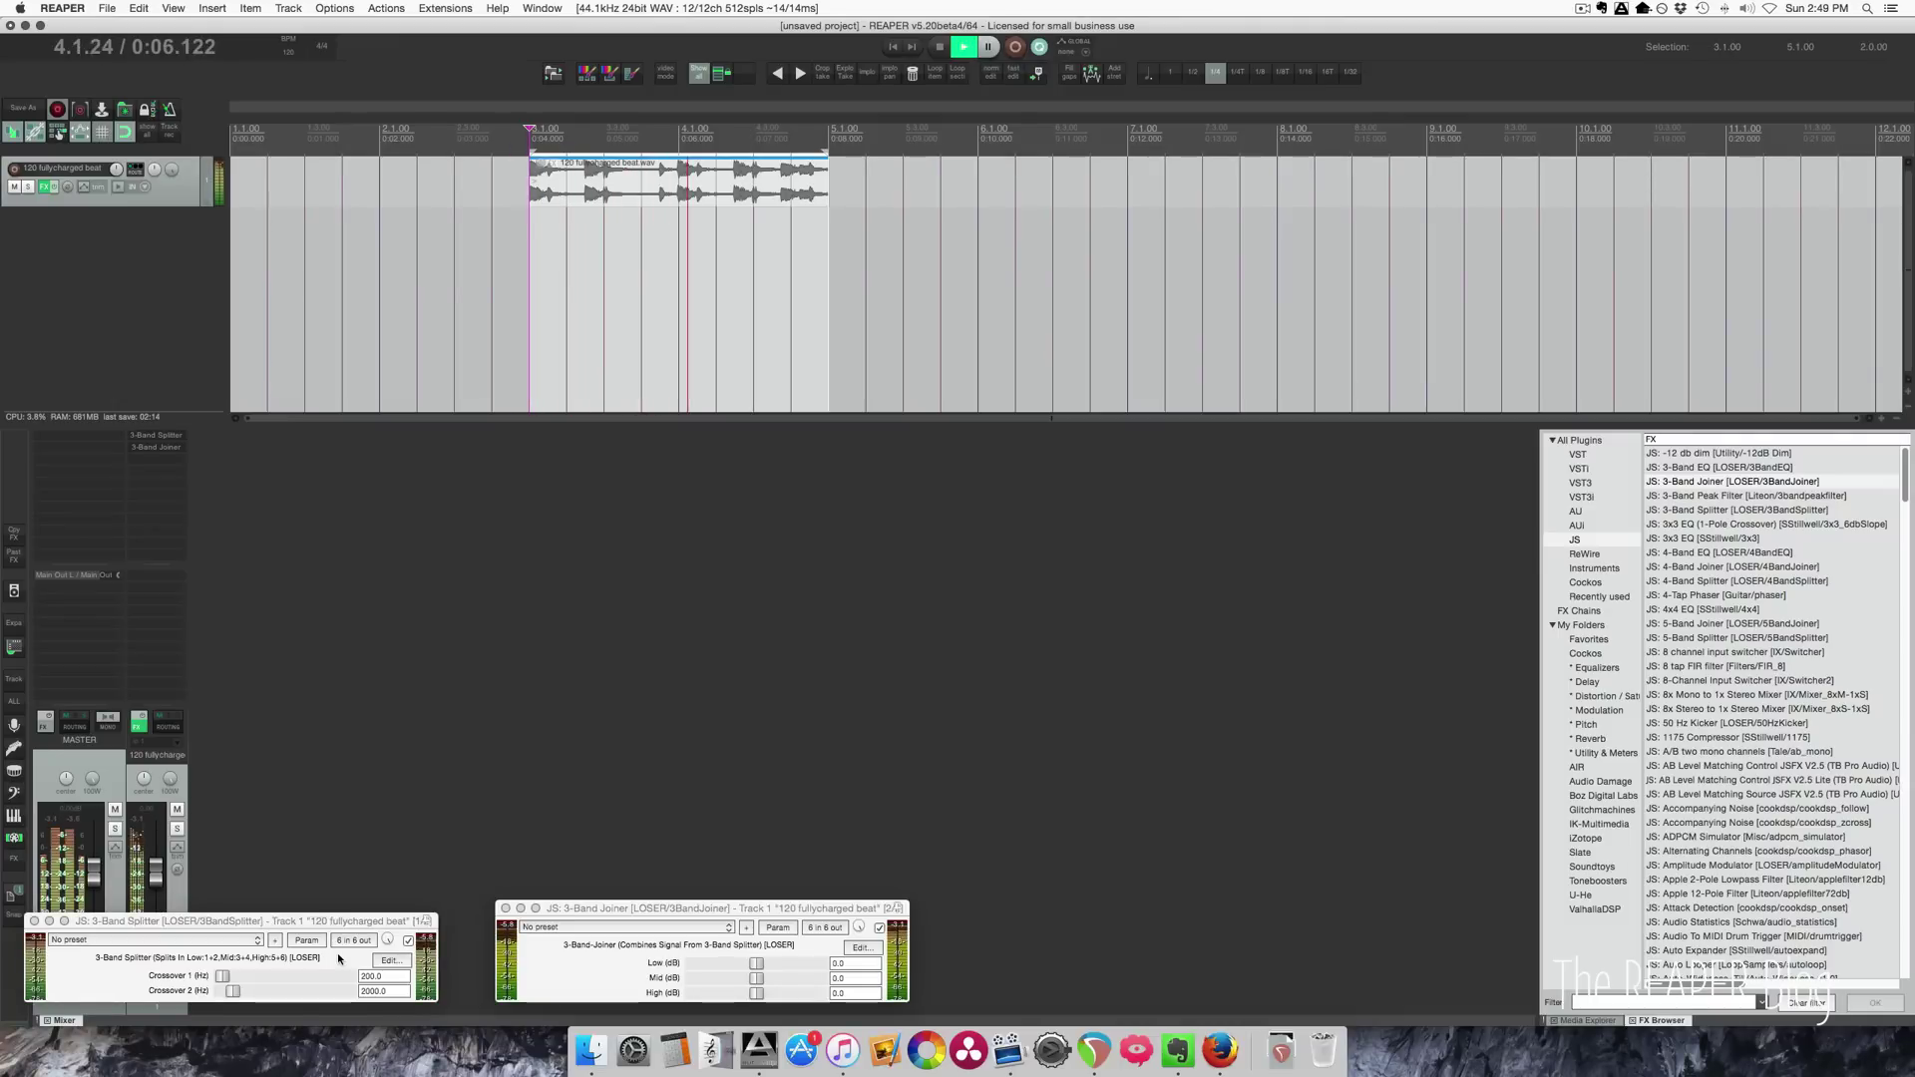
pyautogui.press('space')
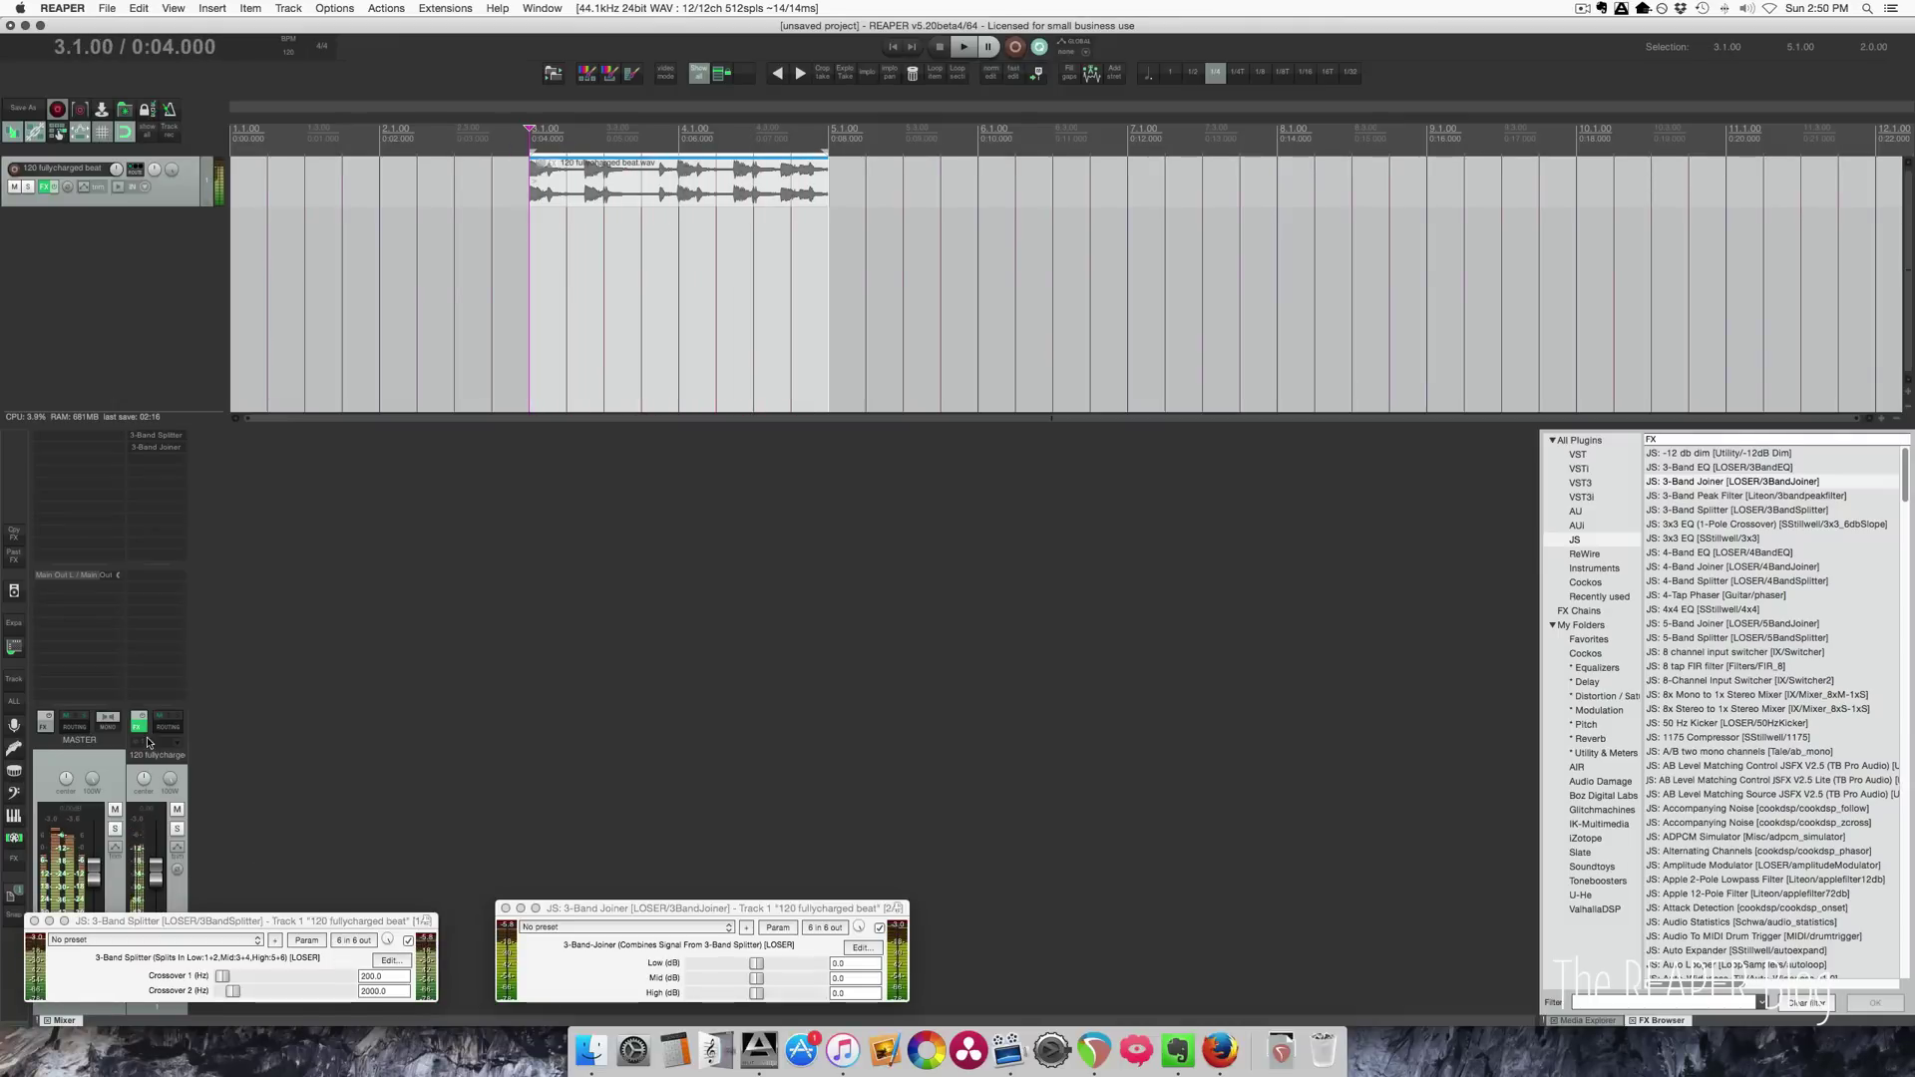
# Reduce the track's channel count to 2 and play the loop to compare the sound.
pyautogui.click(168, 725)
pyautogui.click(438, 773)
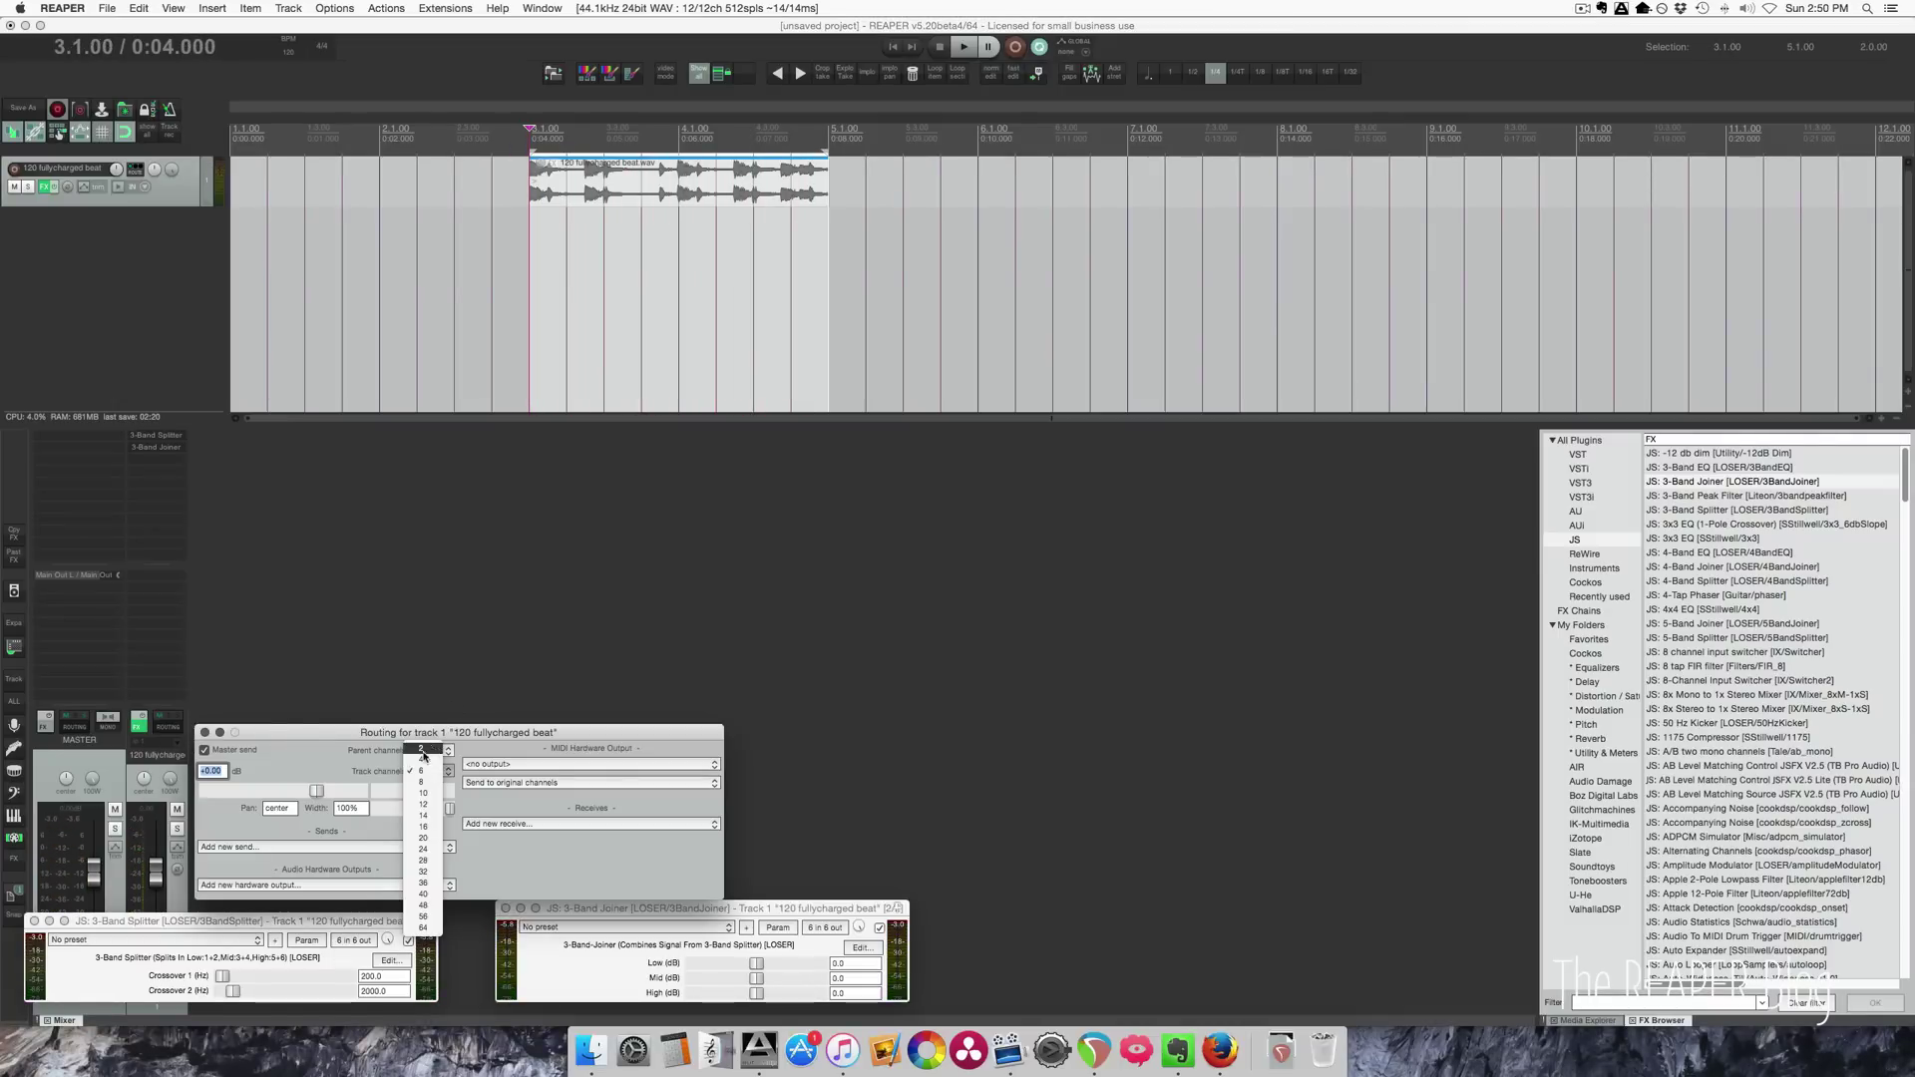
pyautogui.click(423, 748)
pyautogui.click(204, 732)
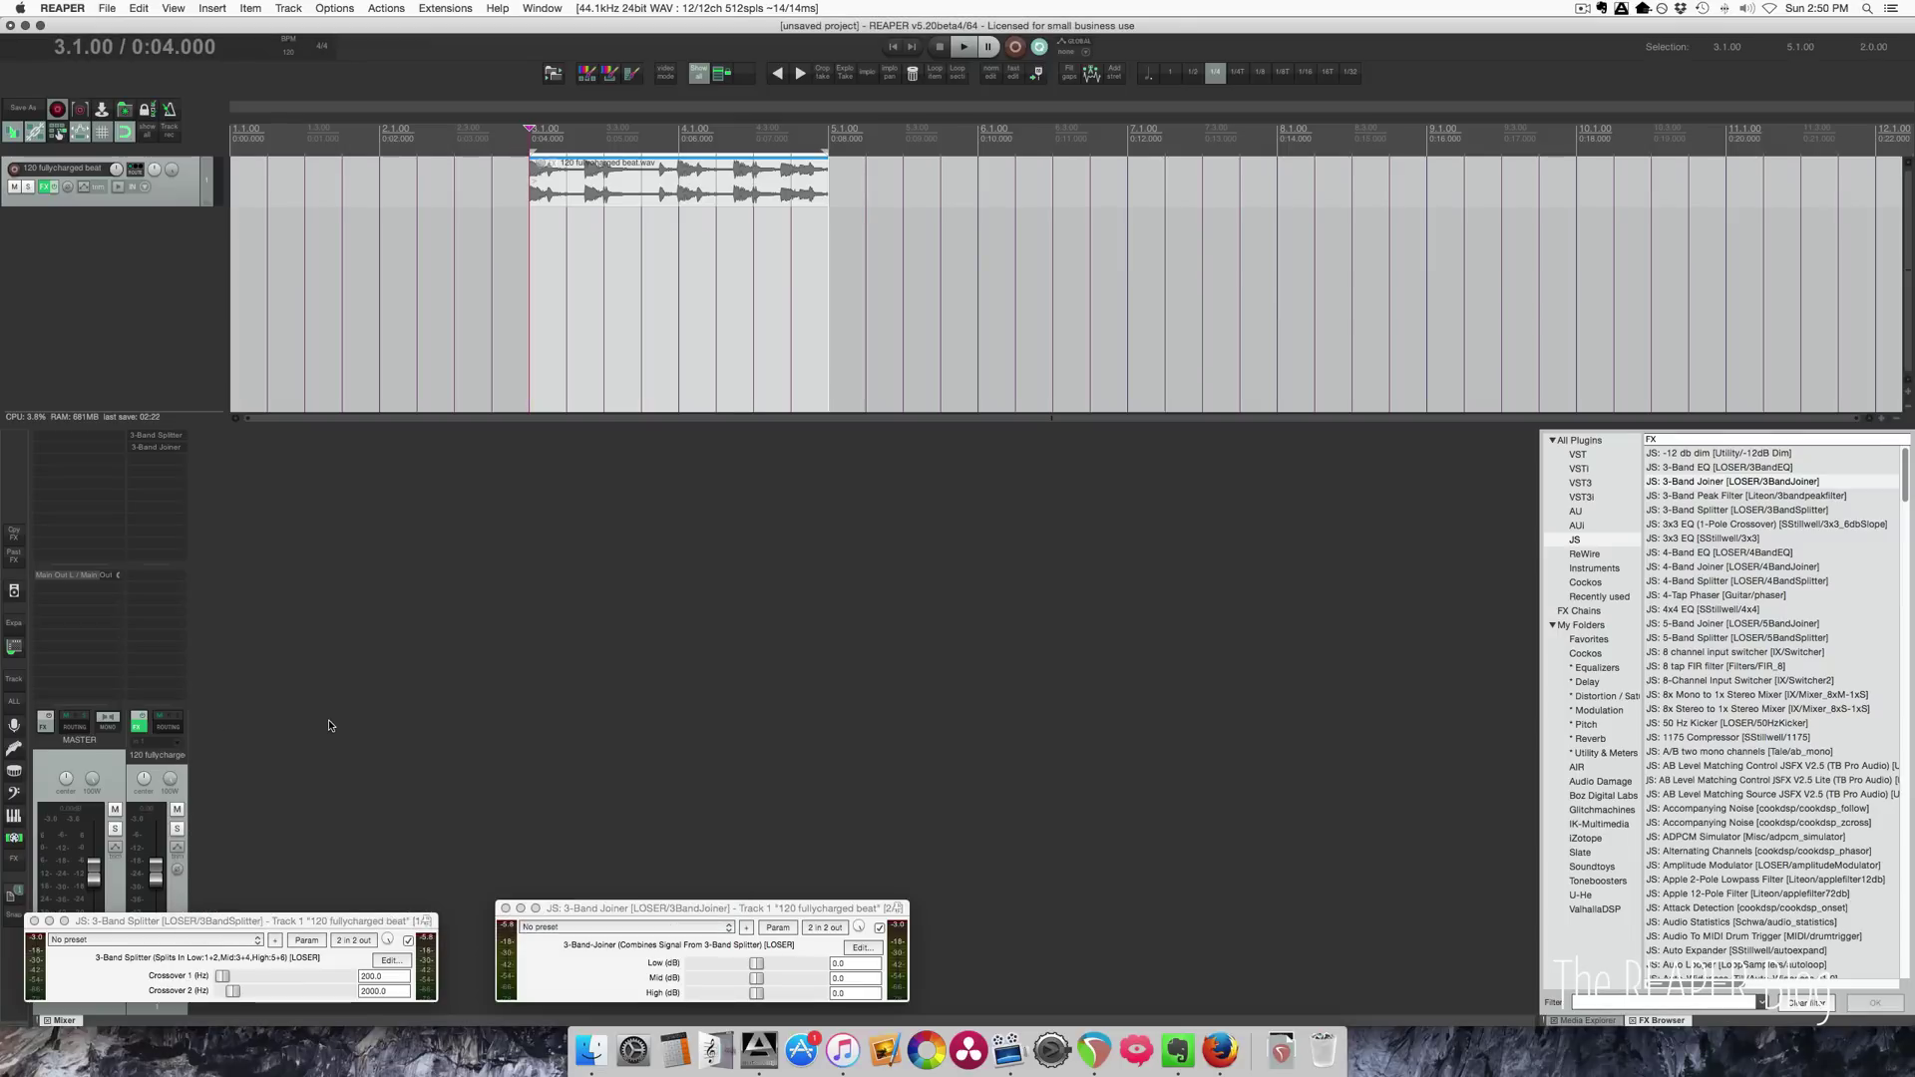
pyautogui.press('space')
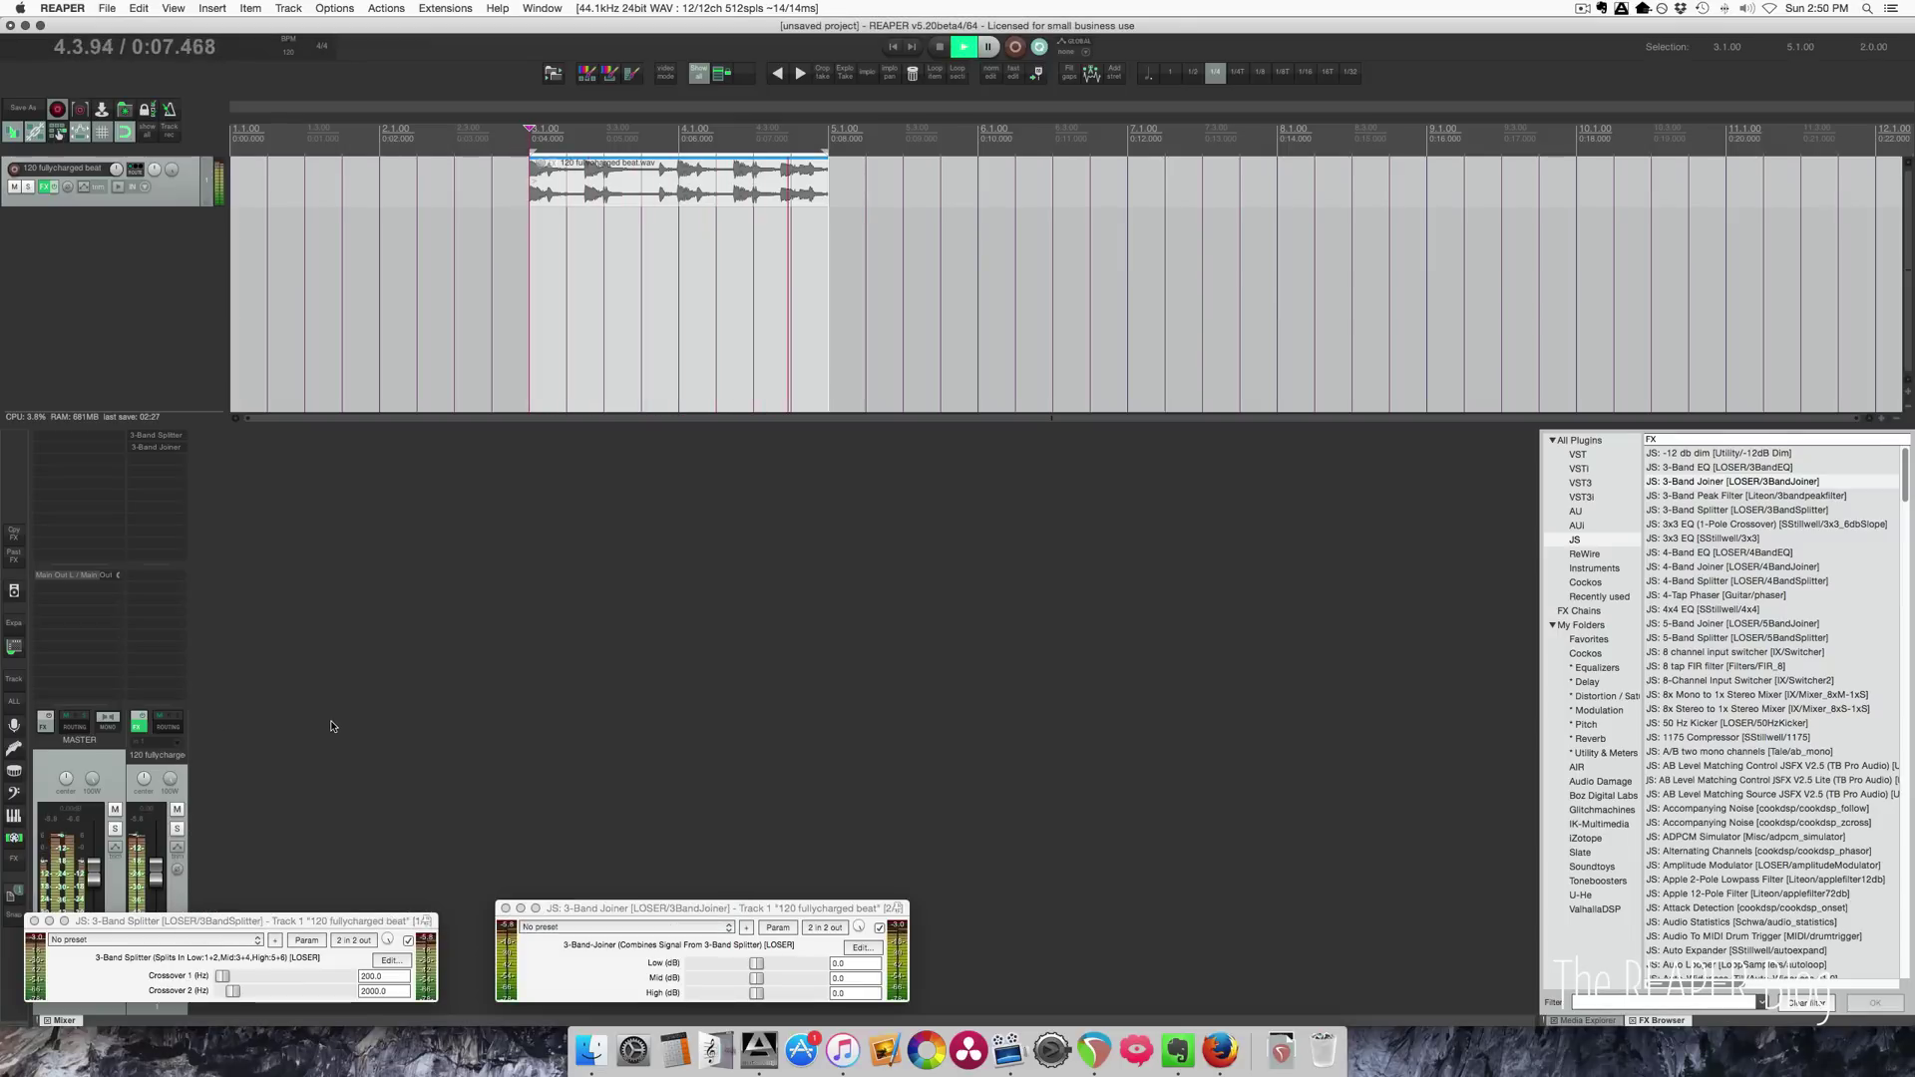
pyautogui.press('space')
# Set the track's channel count back to 6 and close the routing window.
pyautogui.click(169, 726)
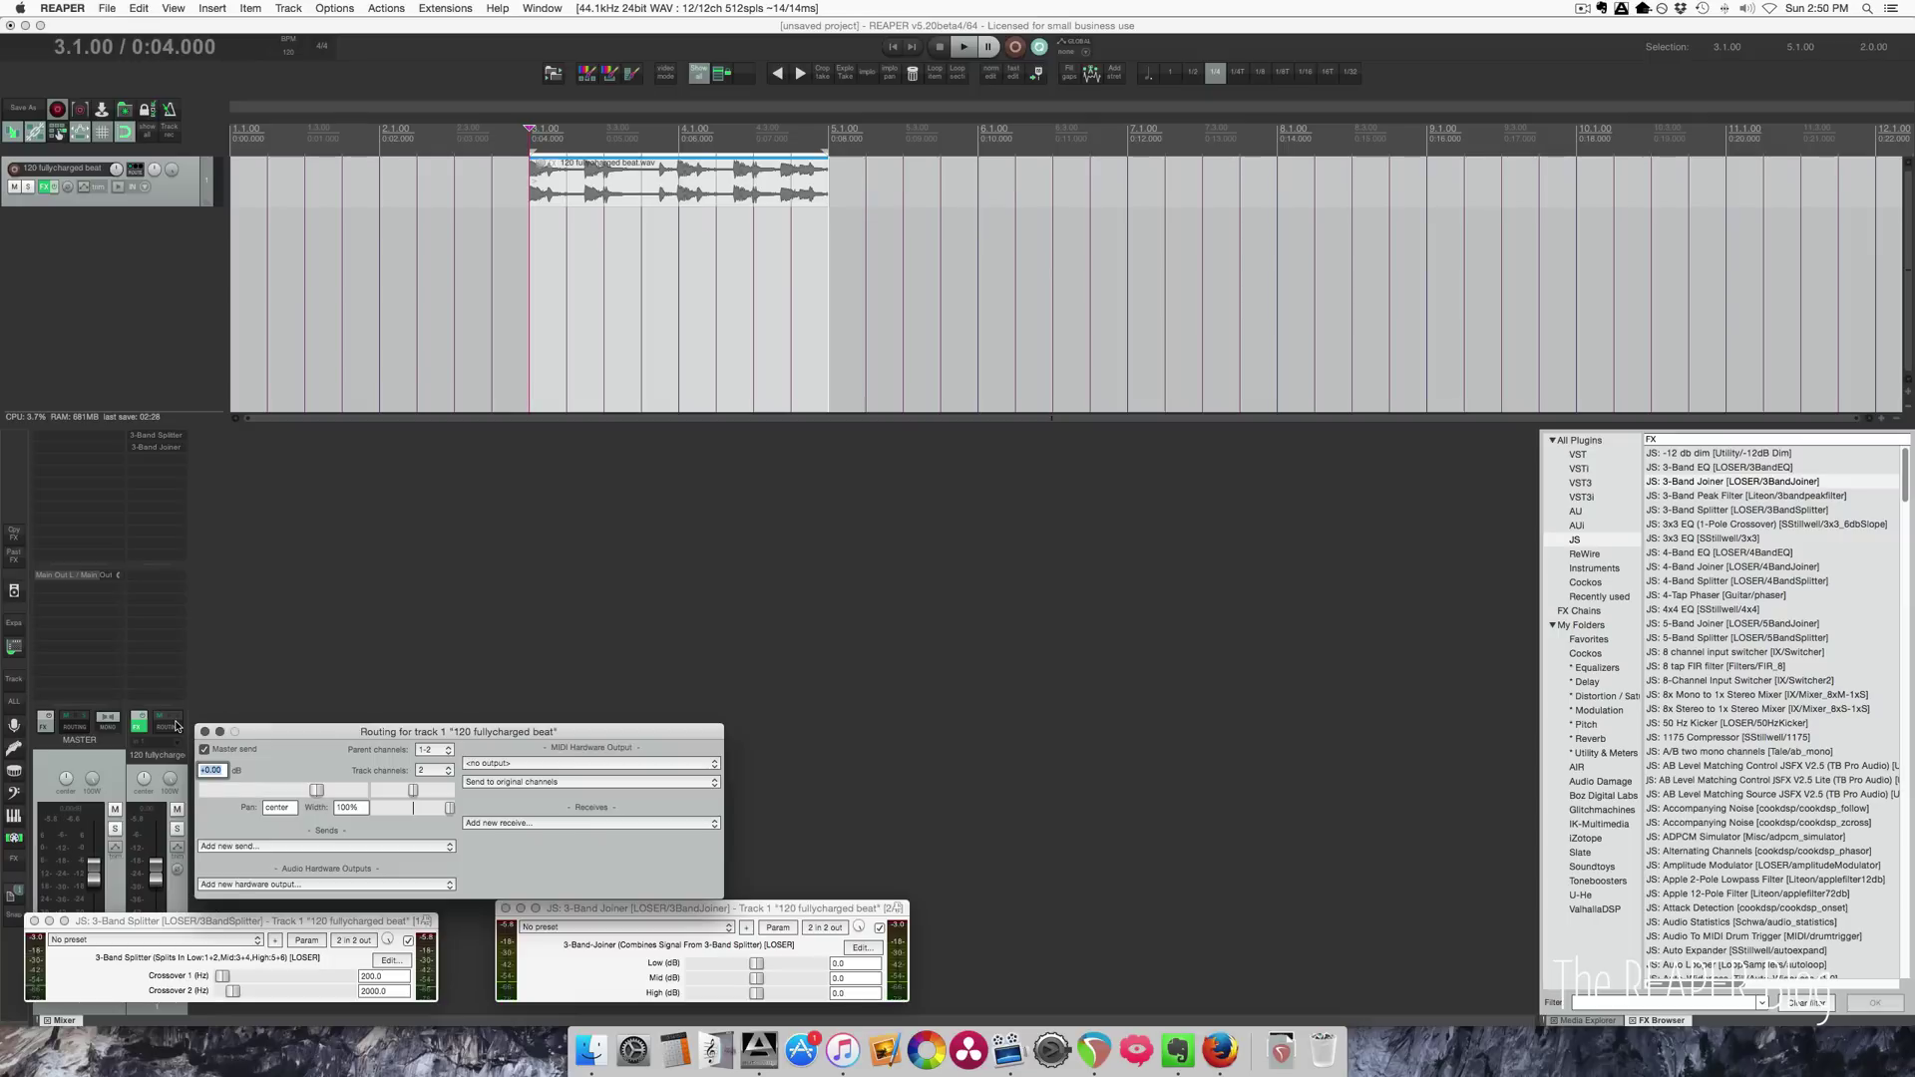
pyautogui.click(437, 774)
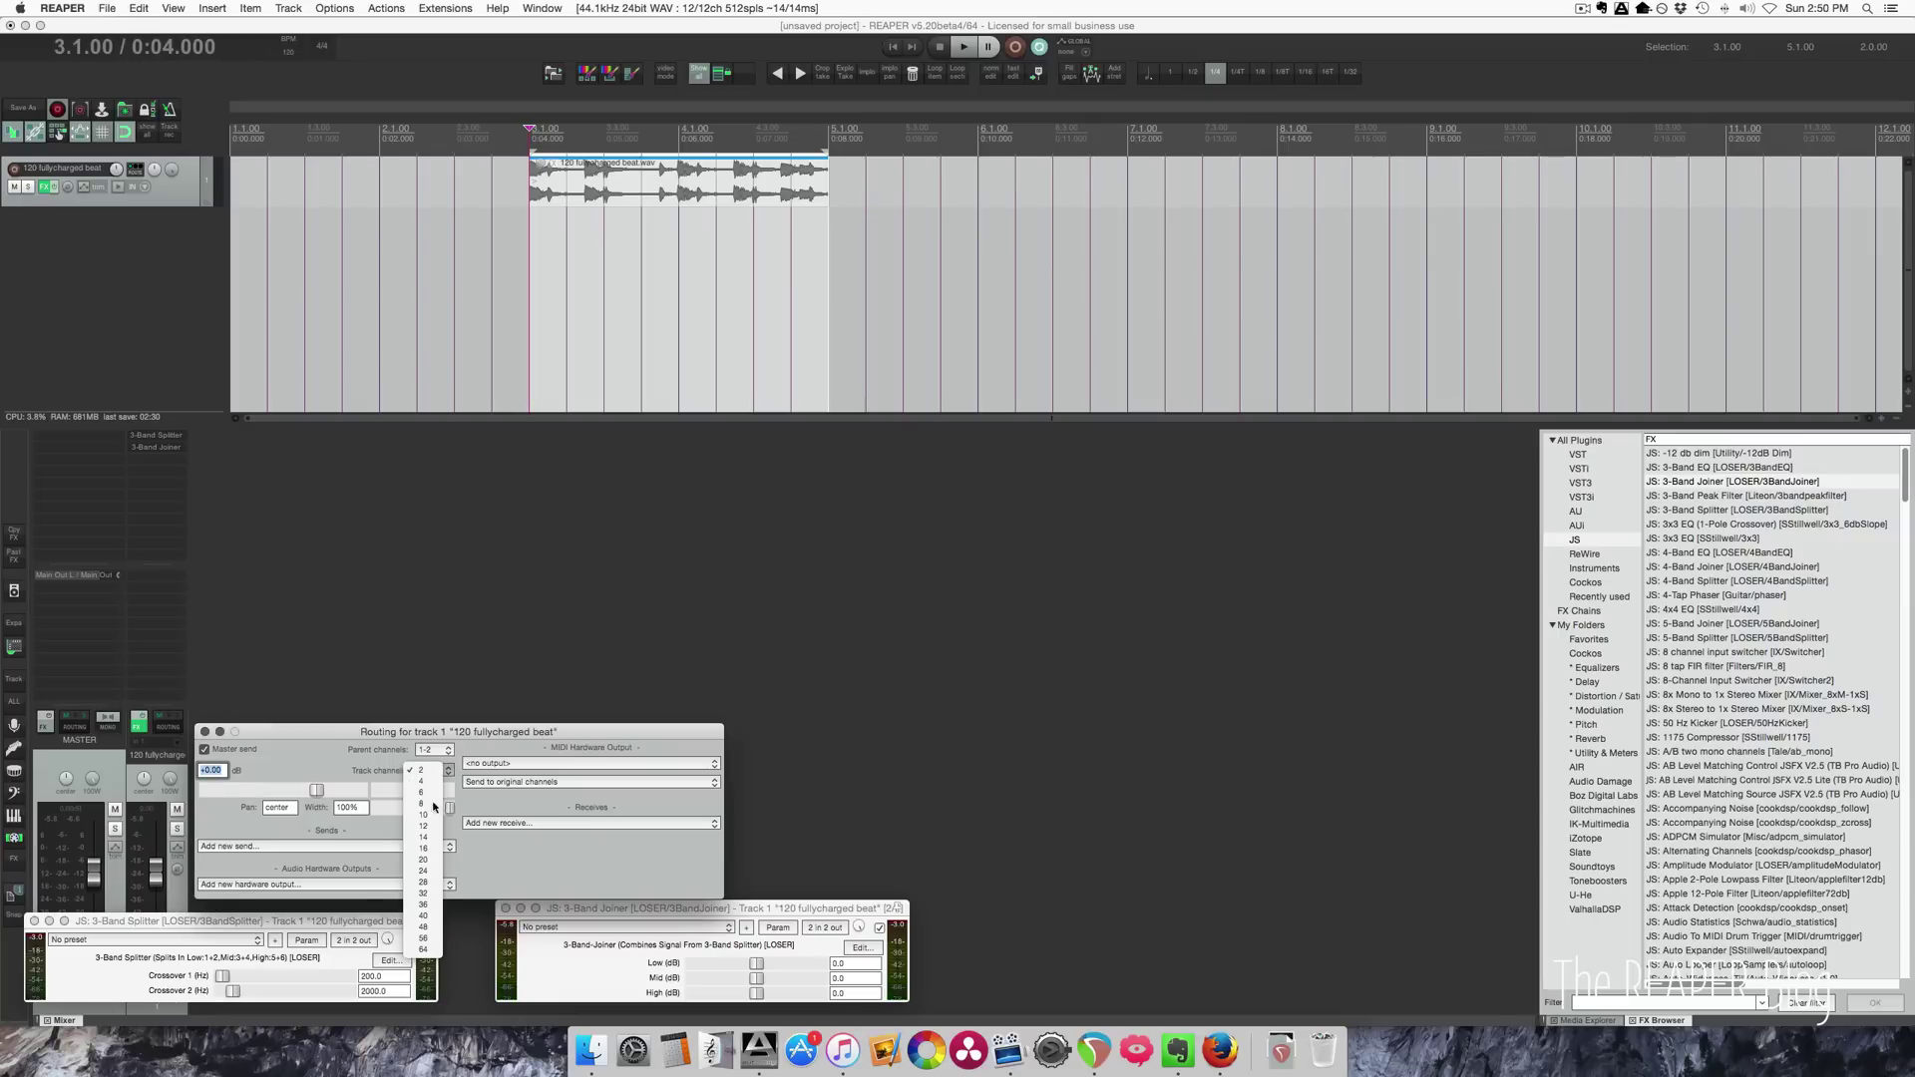
pyautogui.click(429, 798)
pyautogui.click(206, 733)
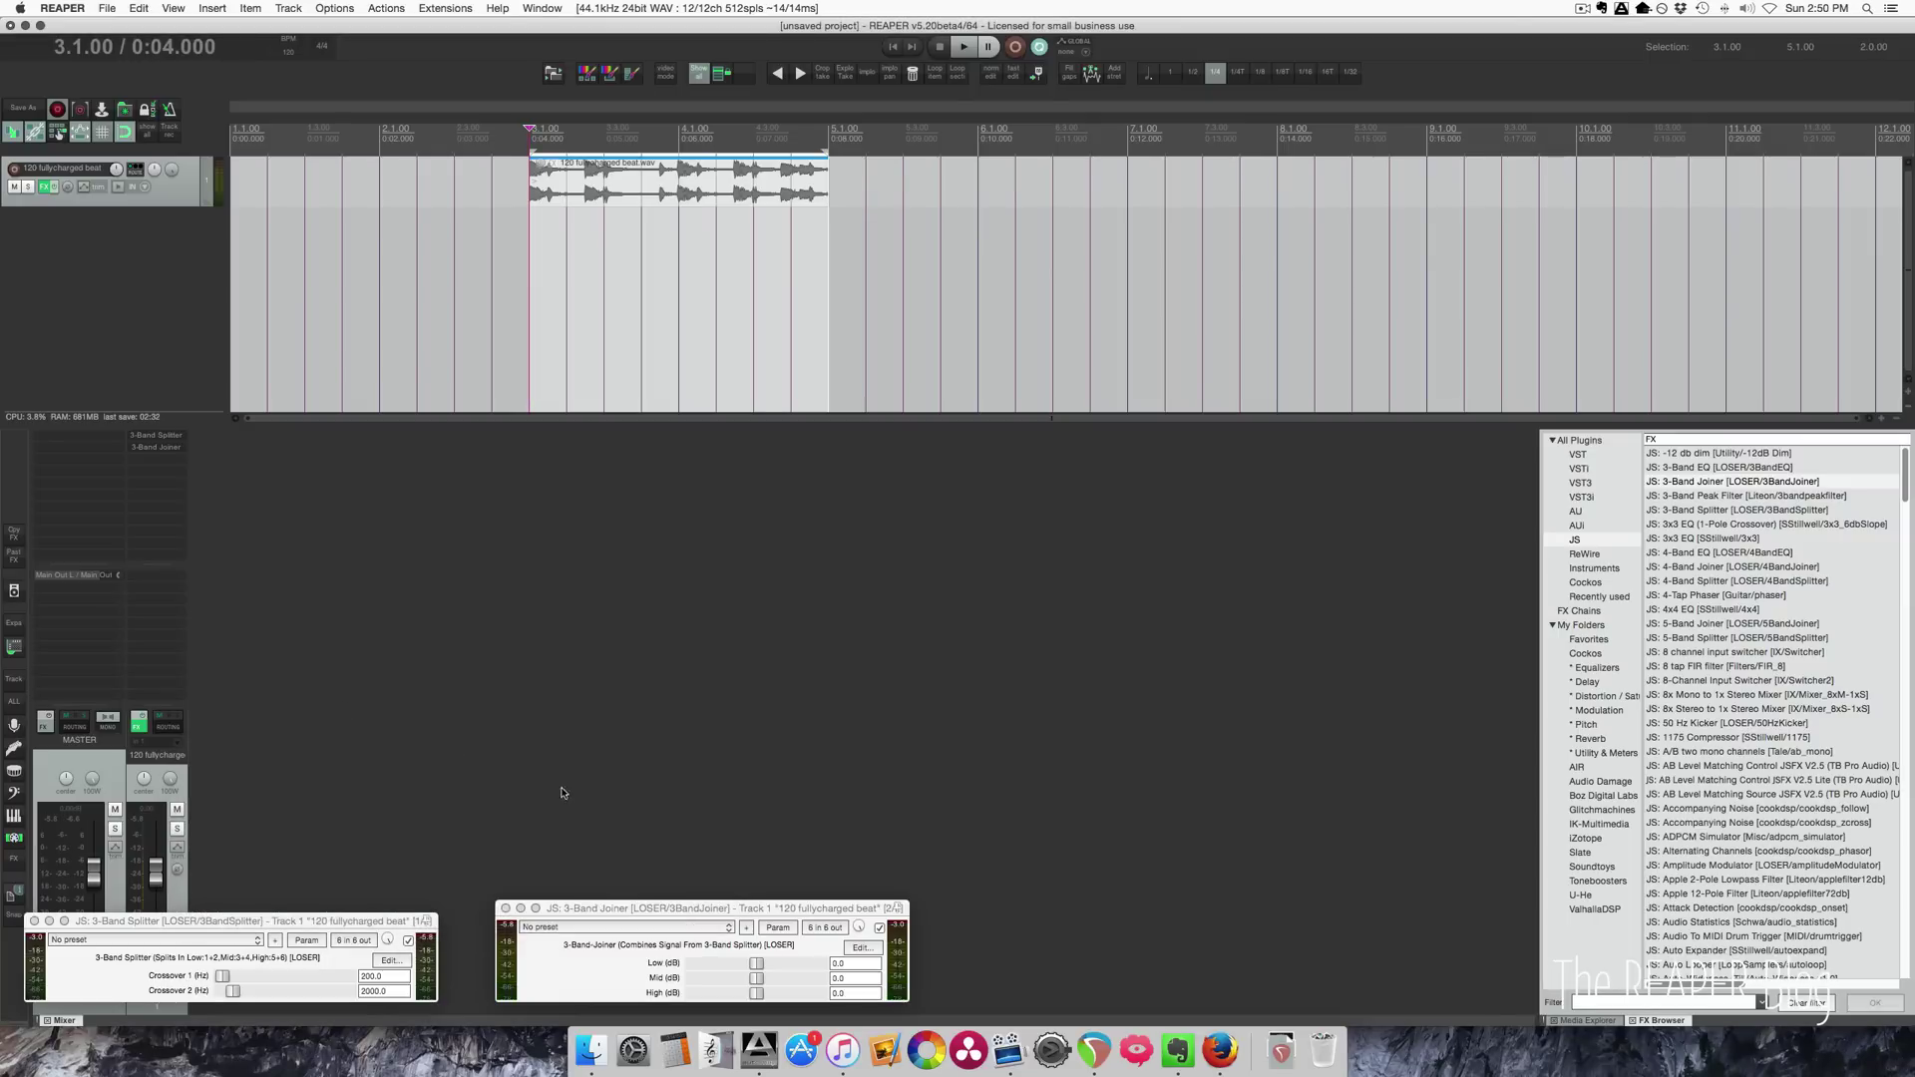
# Close the 3-Band Splitter window and move the 3-Band Joiner window up into the empty area below the timeline.
pyautogui.moveTo(180, 921); pyautogui.dragTo(446, 806)
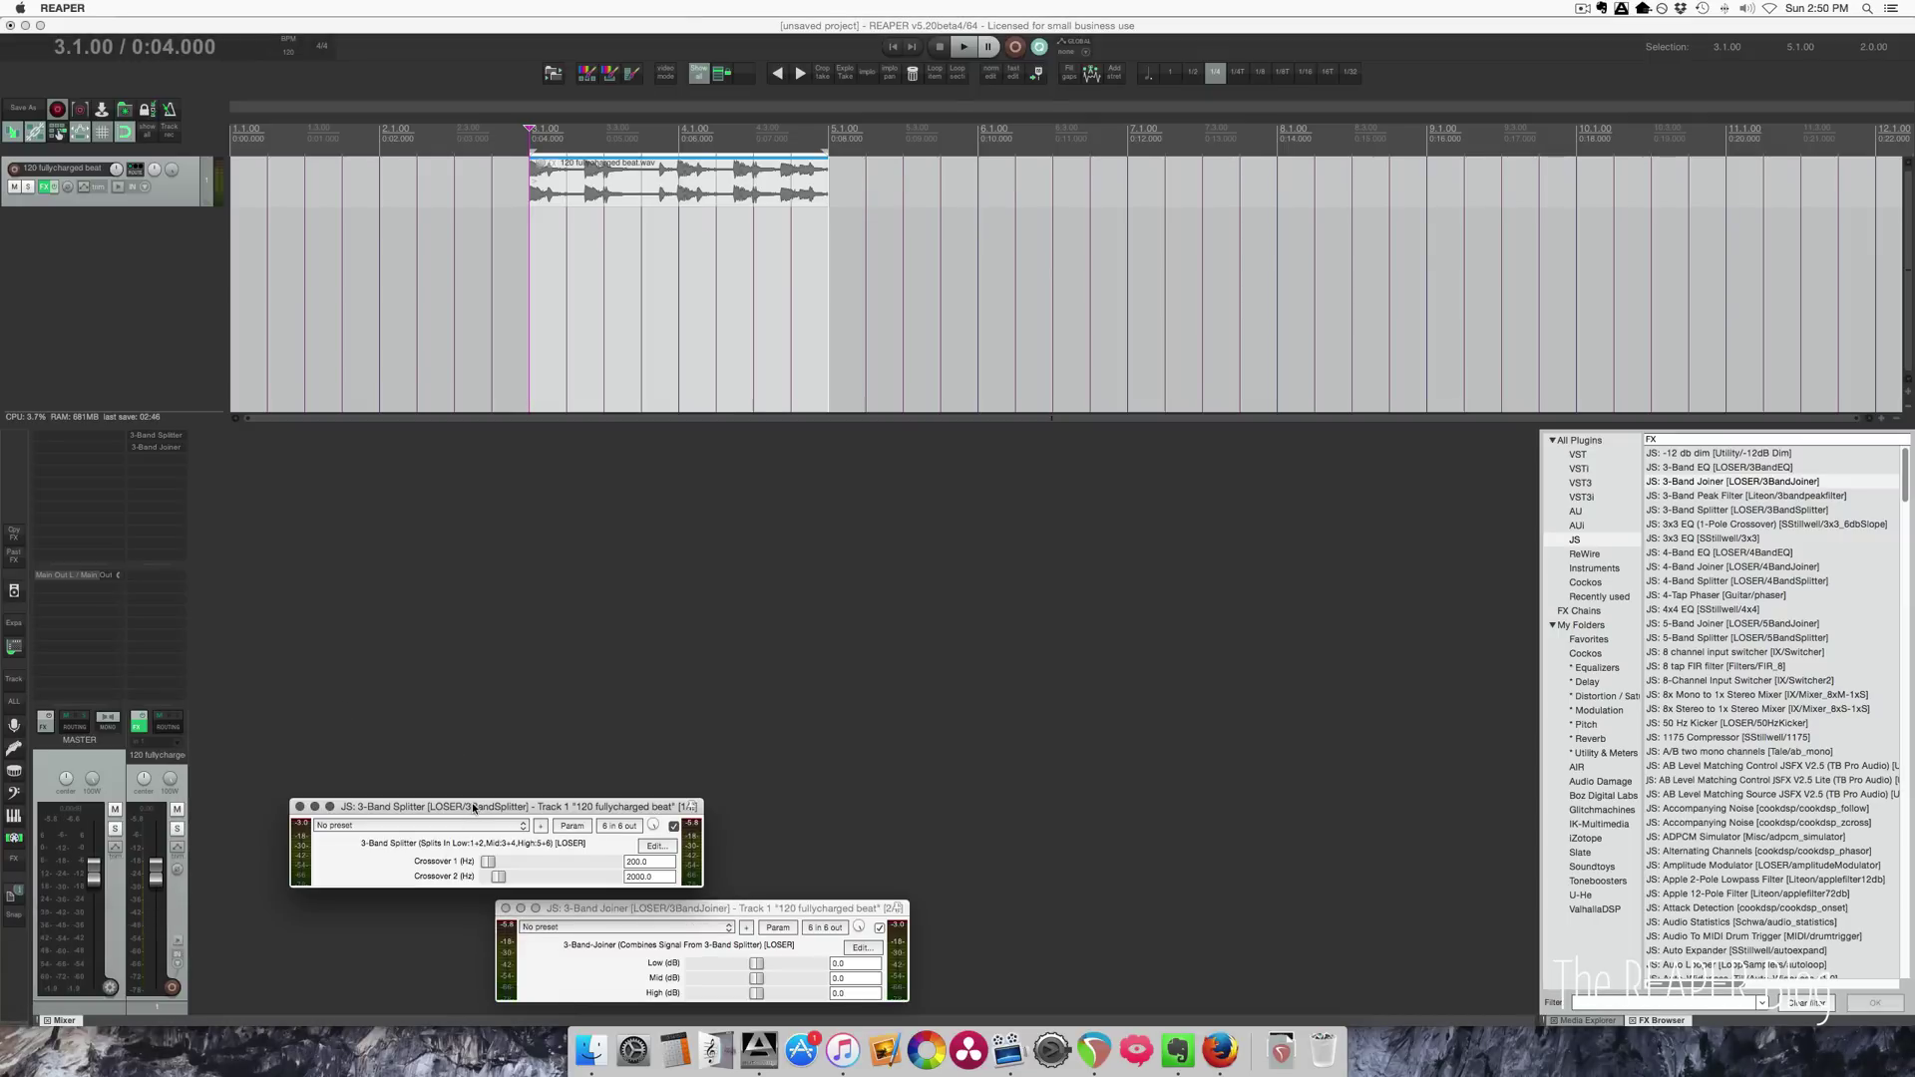
pyautogui.click(299, 806)
pyautogui.moveTo(594, 909); pyautogui.dragTo(602, 870)
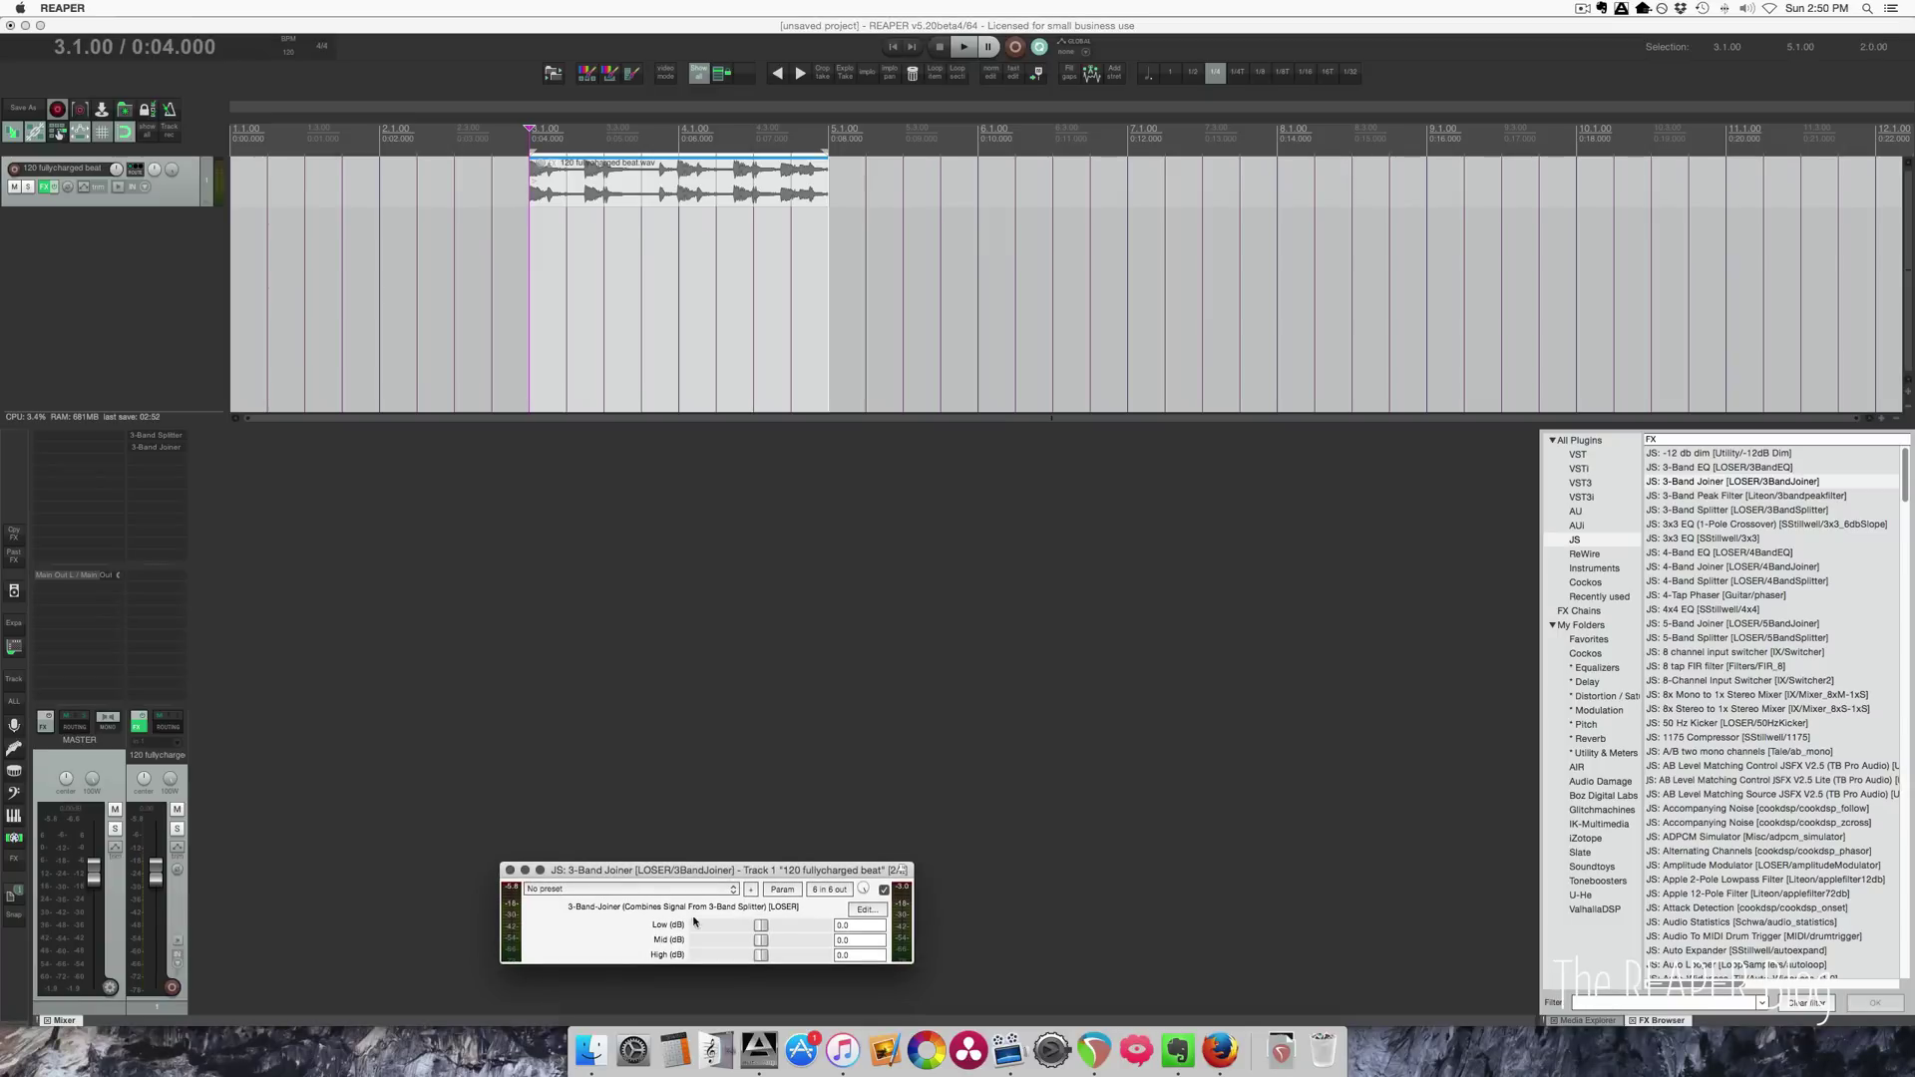
pyautogui.moveTo(753, 873); pyautogui.dragTo(709, 568)
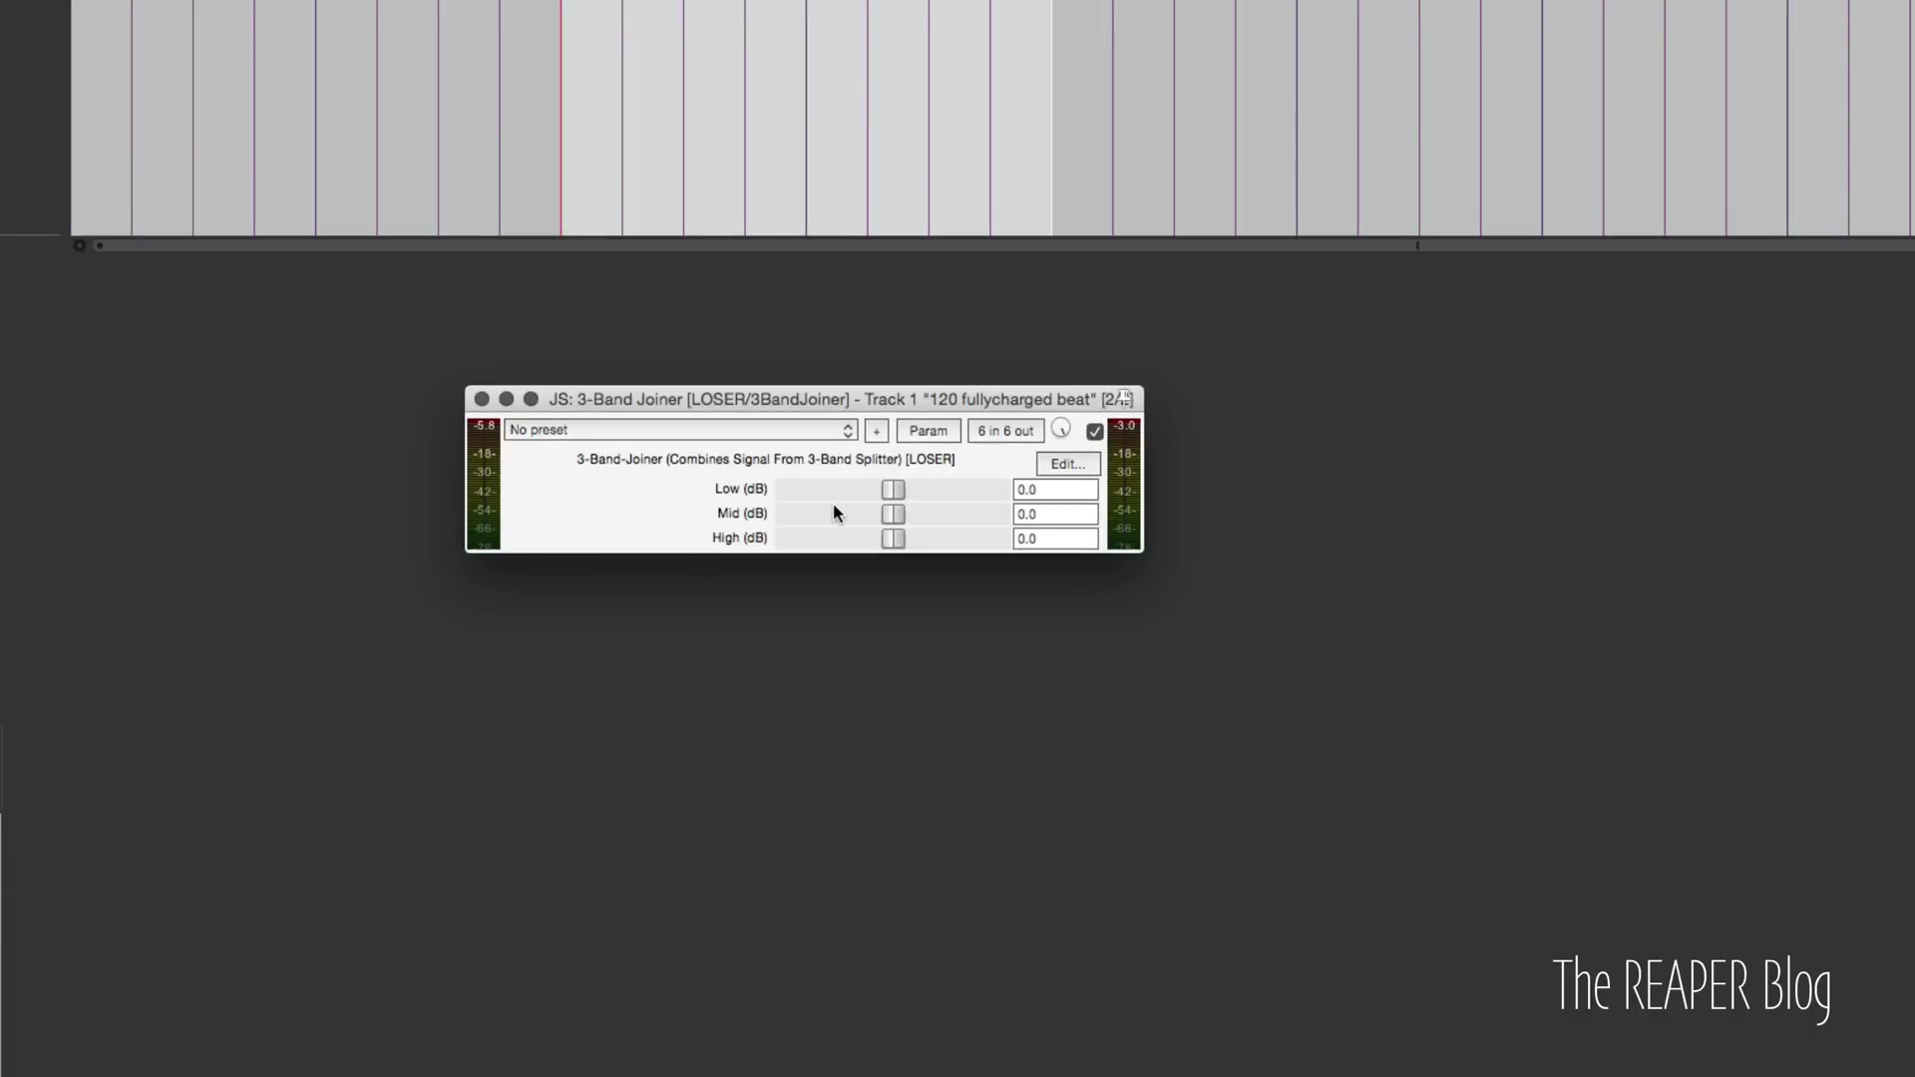
# During playback, try 3-Band Joiner levels of -14.4 dB for Low, 12.7 dB for Mid and -60 dB for High.
pyautogui.press('space')
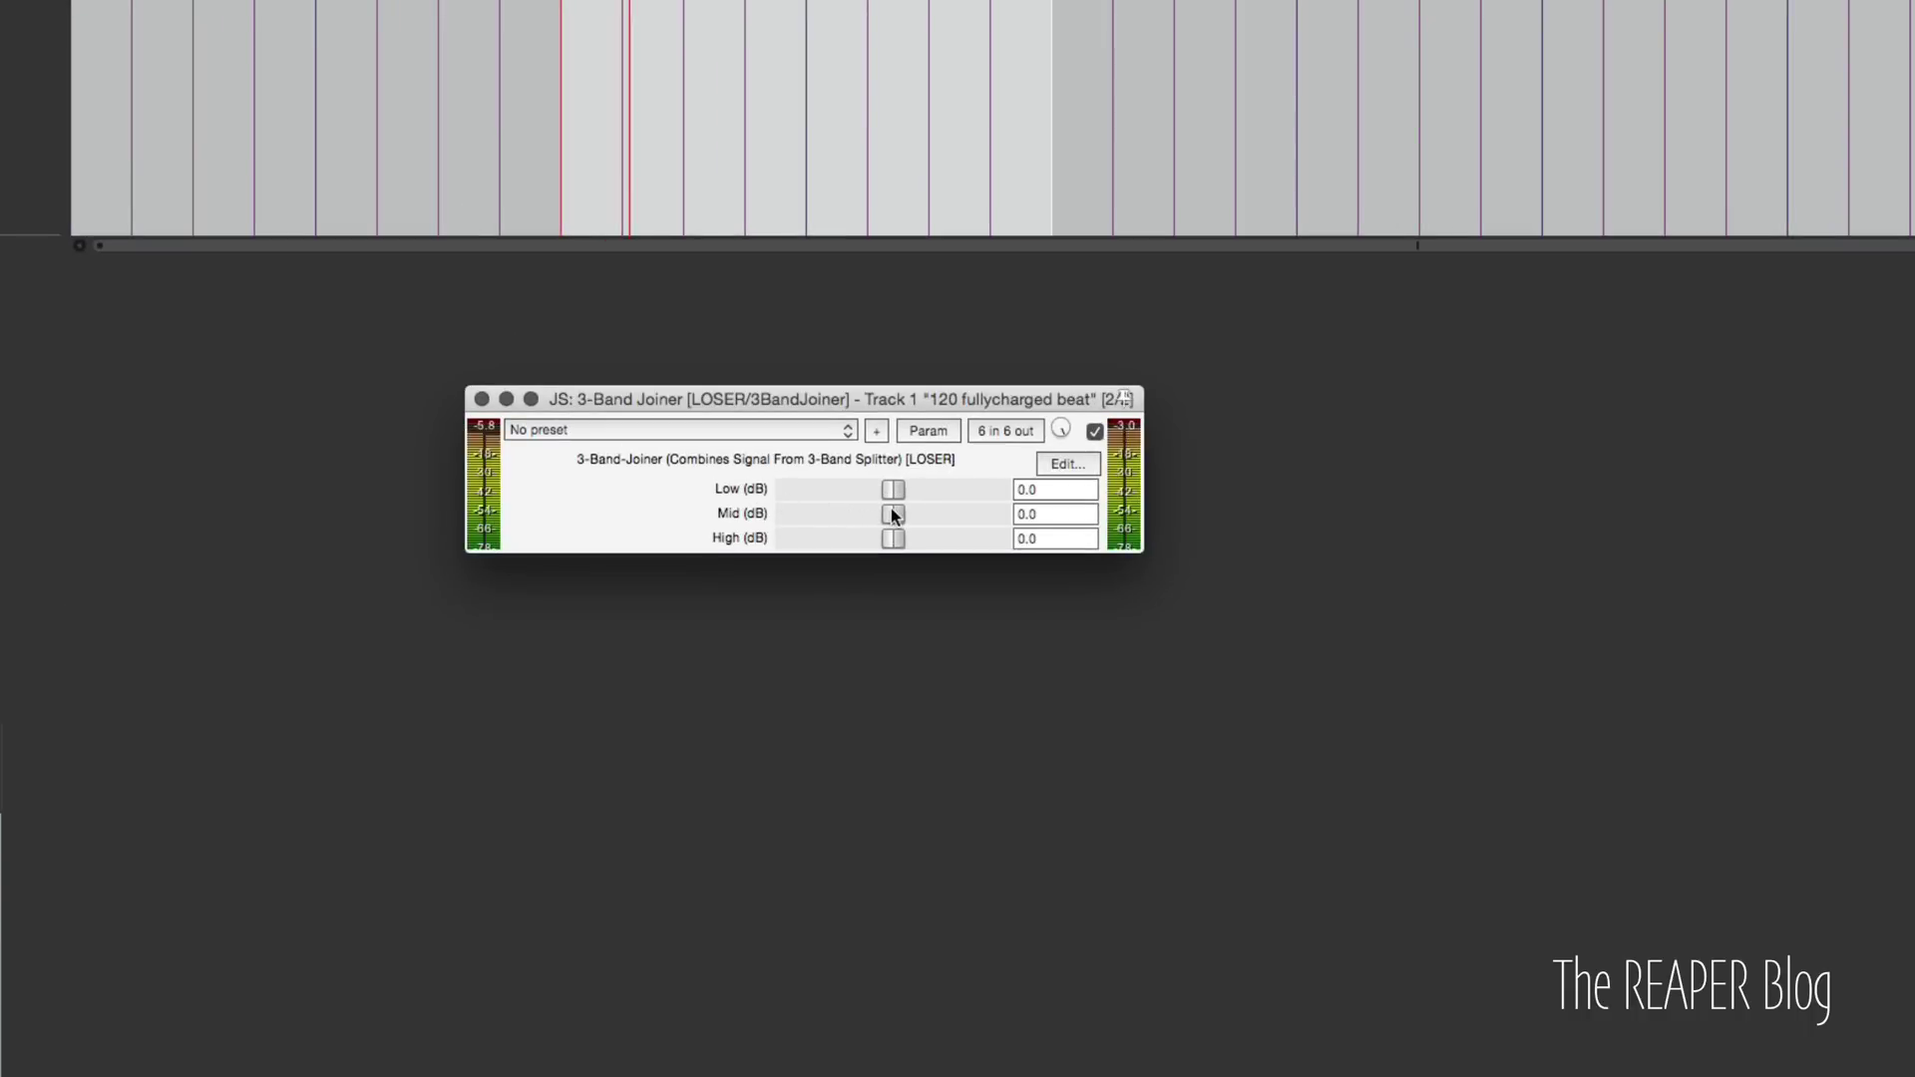
pyautogui.moveTo(890, 512); pyautogui.dragTo(786, 538)
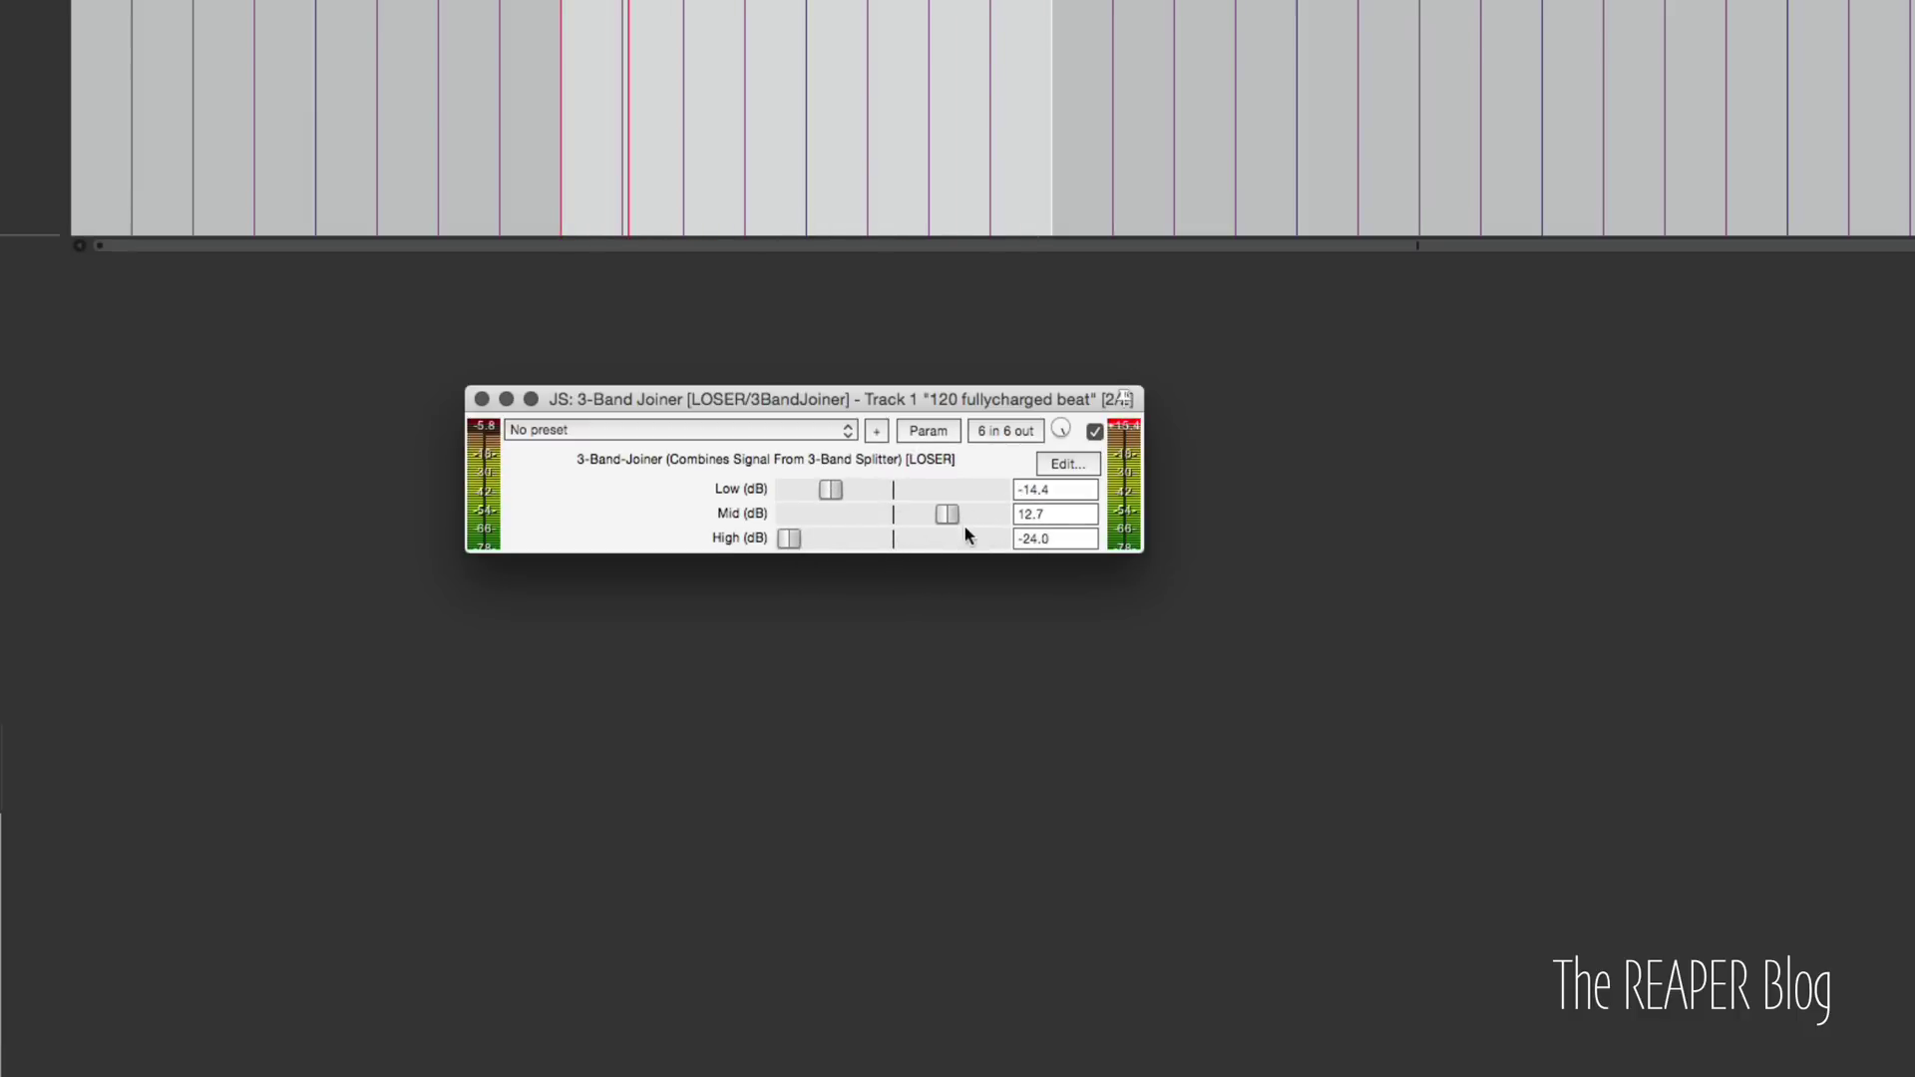
pyautogui.moveTo(1057, 539); pyautogui.dragTo(1002, 541)
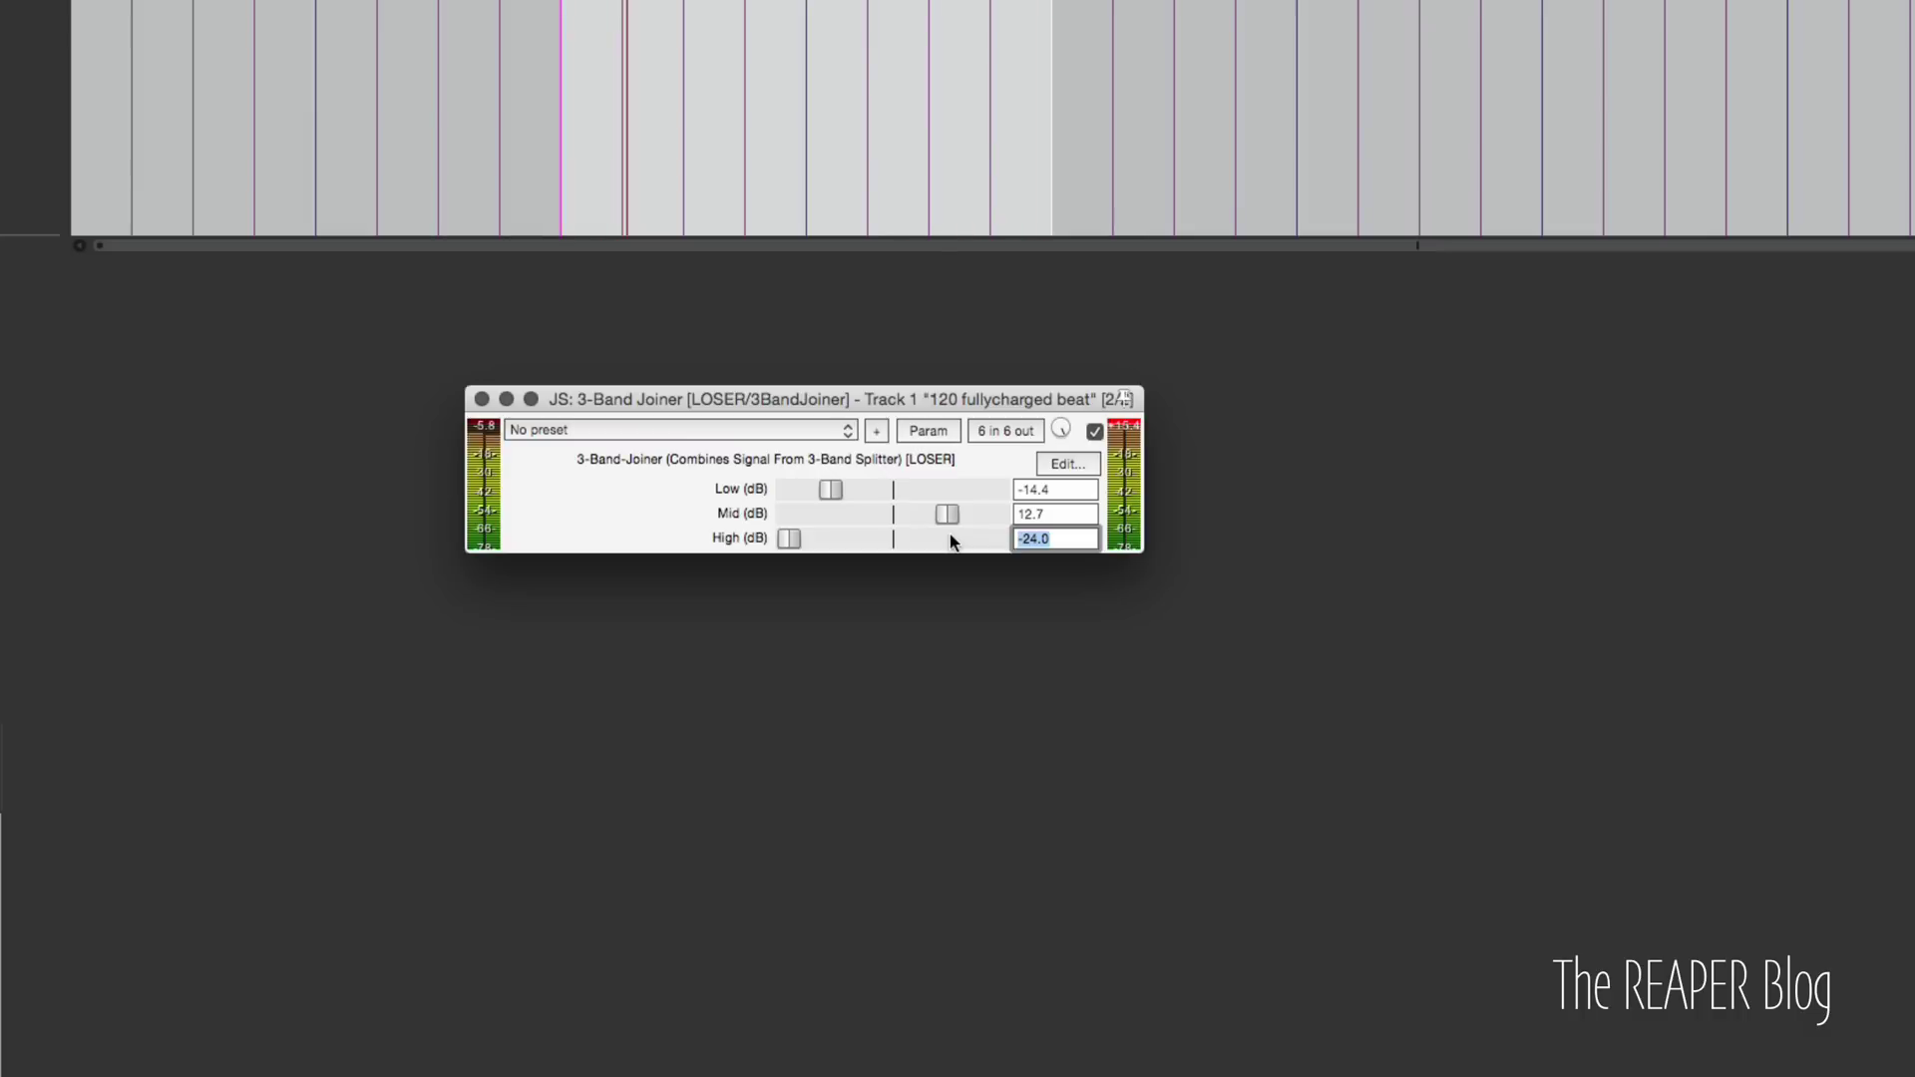
pyautogui.write('-60')
pyautogui.click(1058, 523)
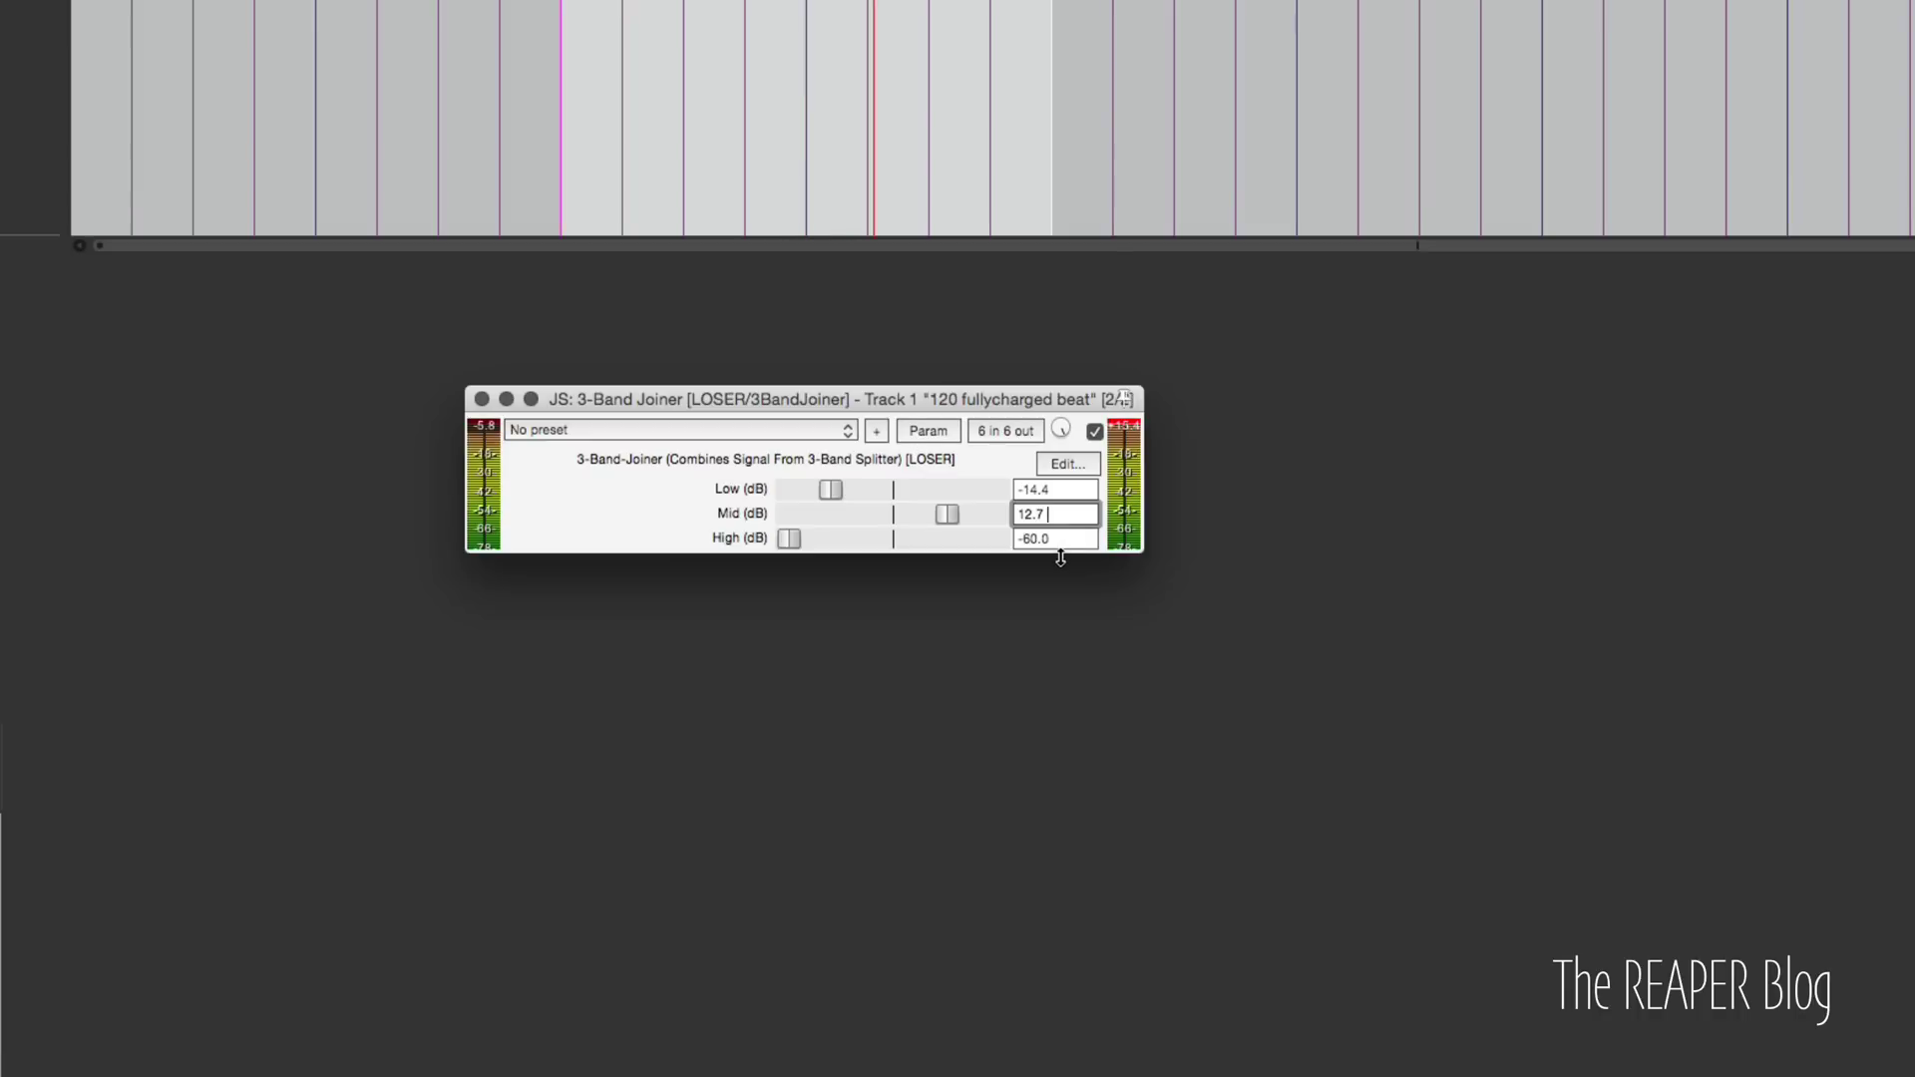
pyautogui.click(1189, 602)
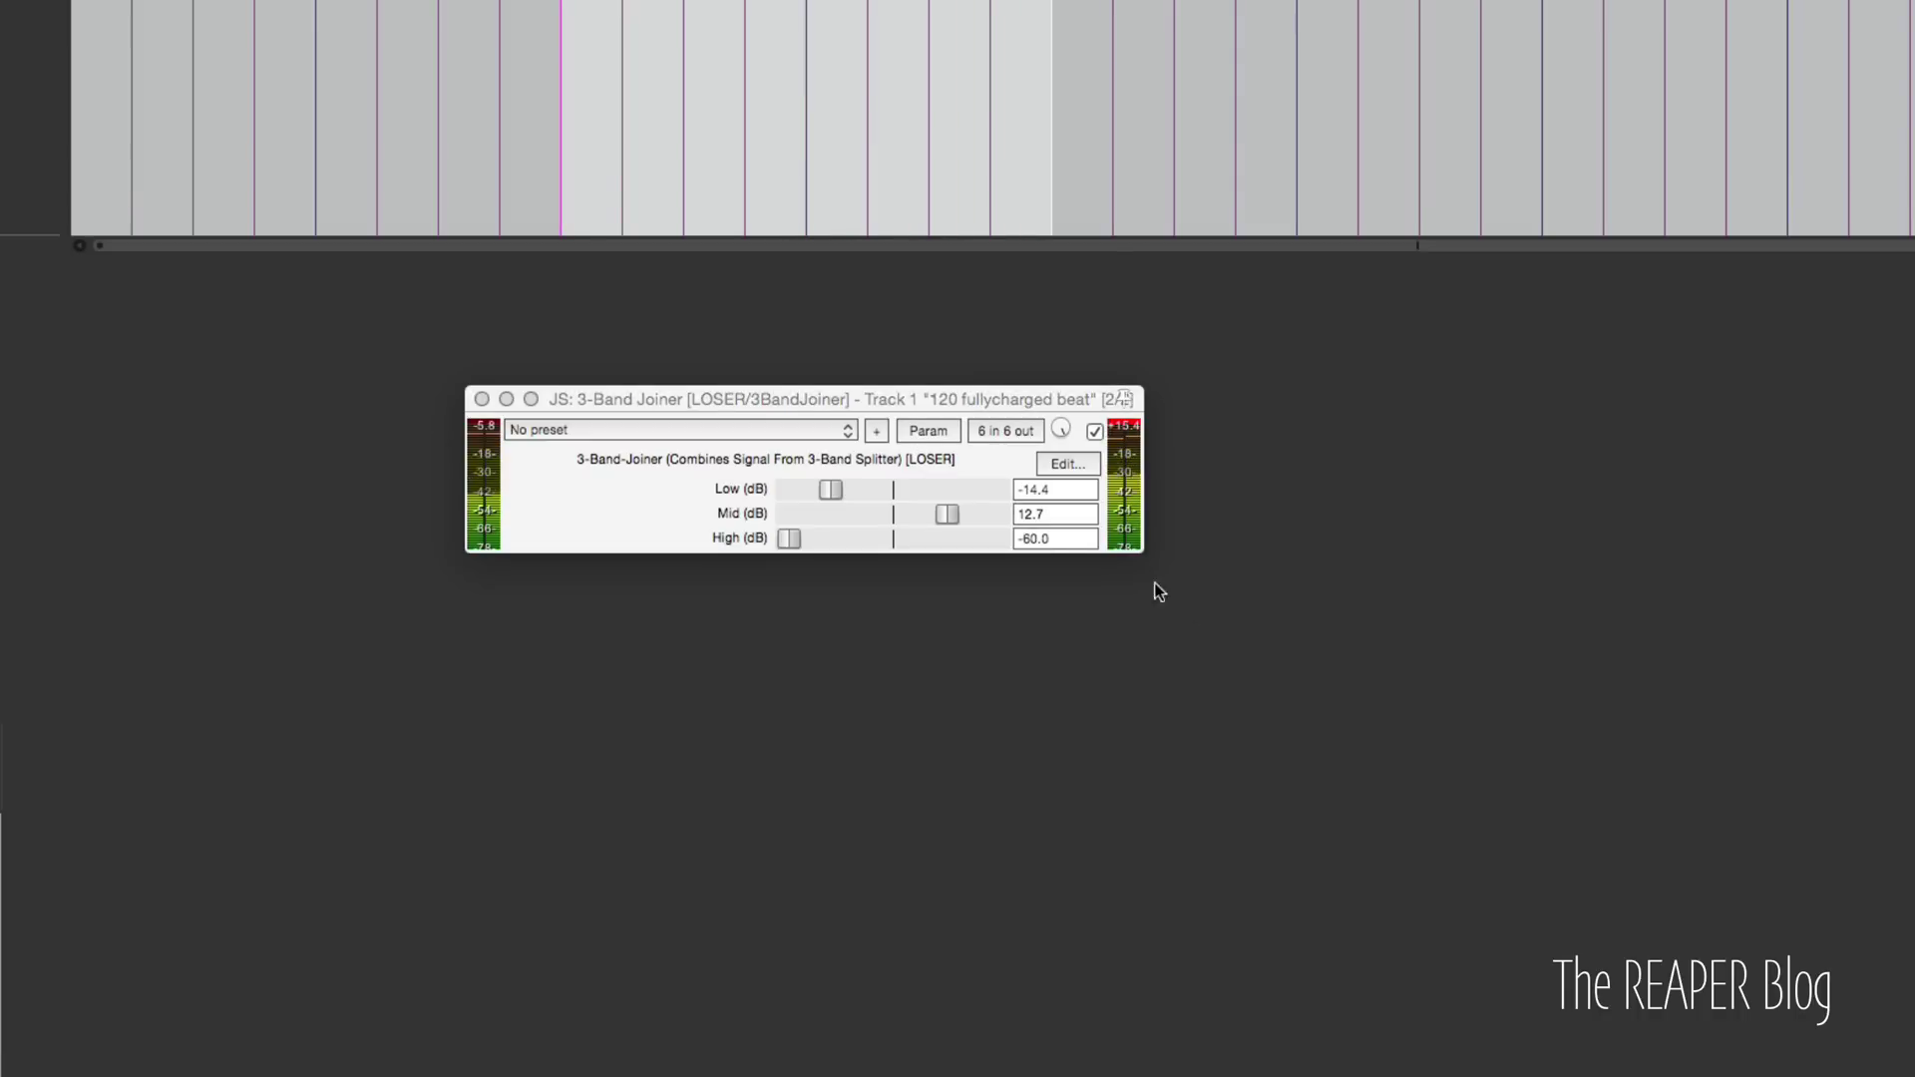
# Reset the 3-Band Joiner's High, Mid and Low levels to 0 dB and close its window.
pyautogui.doubleClick(787, 539)
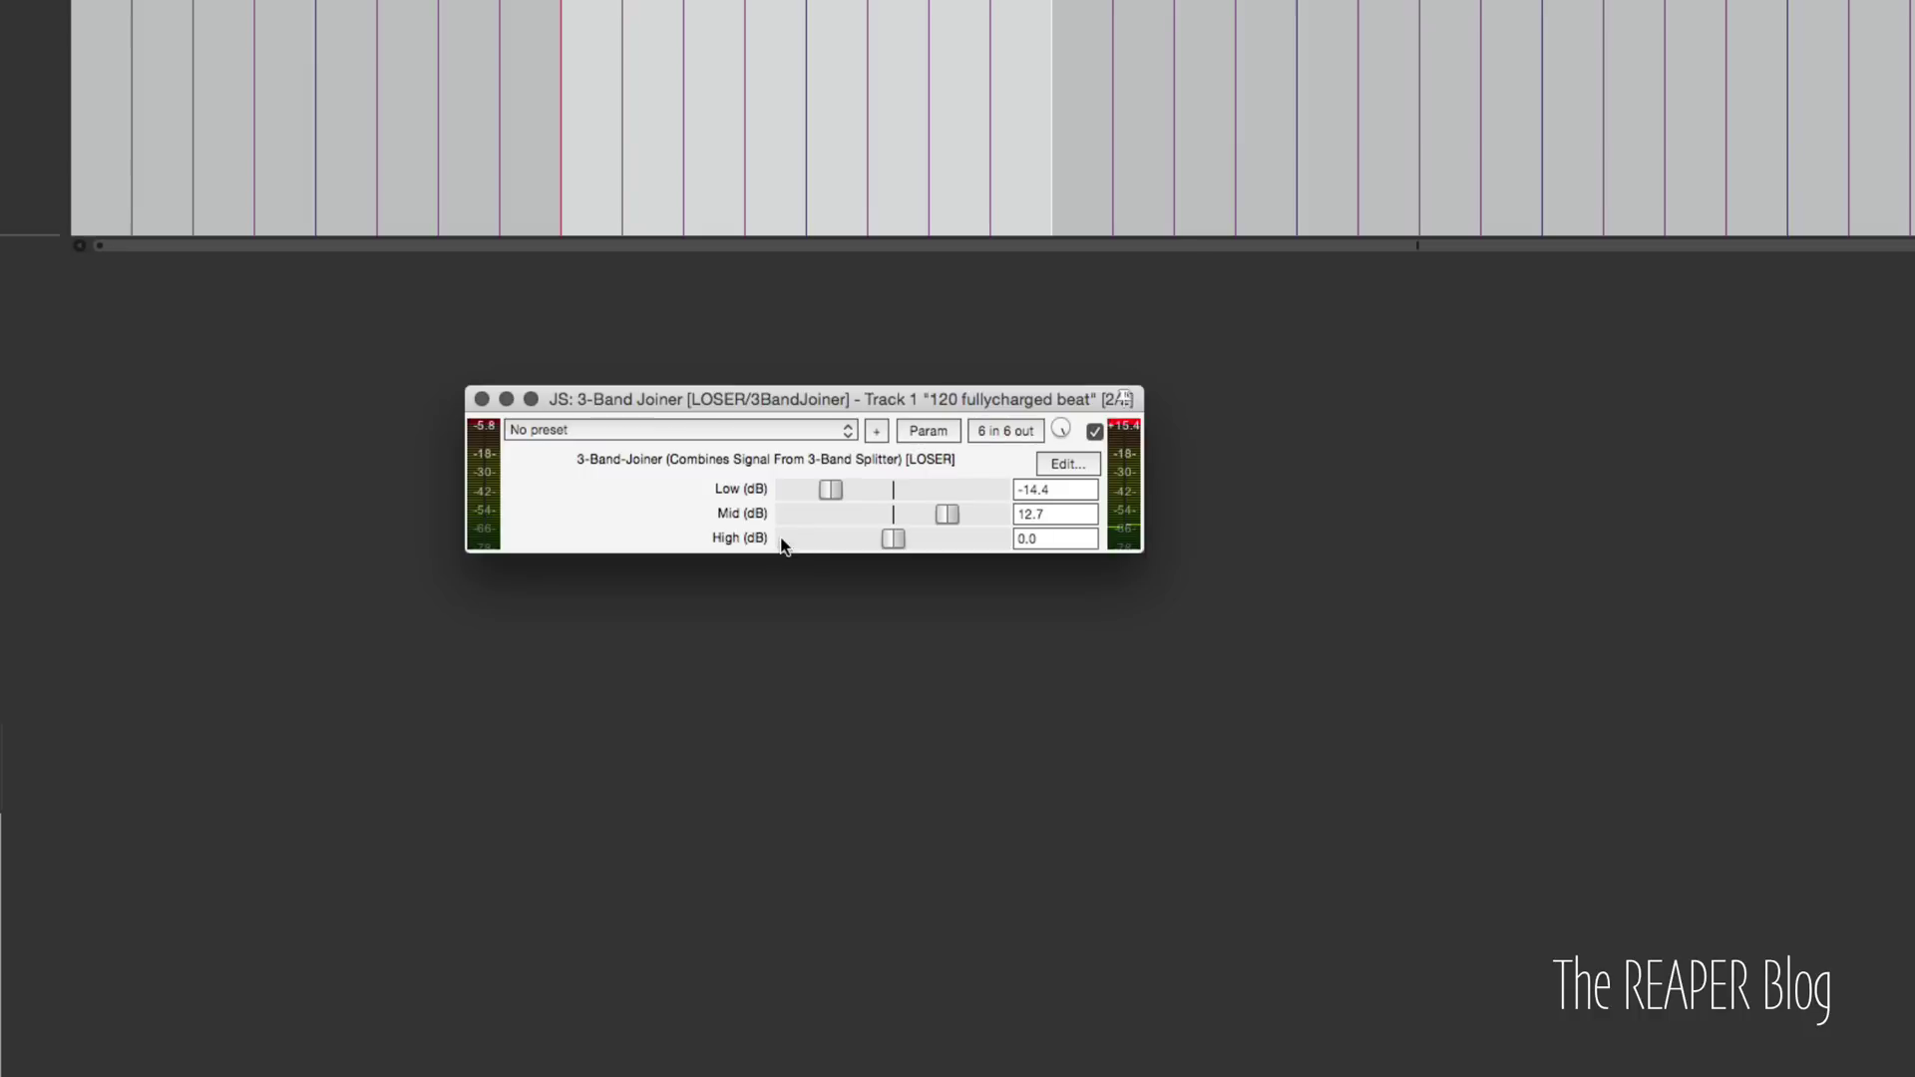
pyautogui.doubleClick(945, 514)
pyautogui.doubleClick(831, 489)
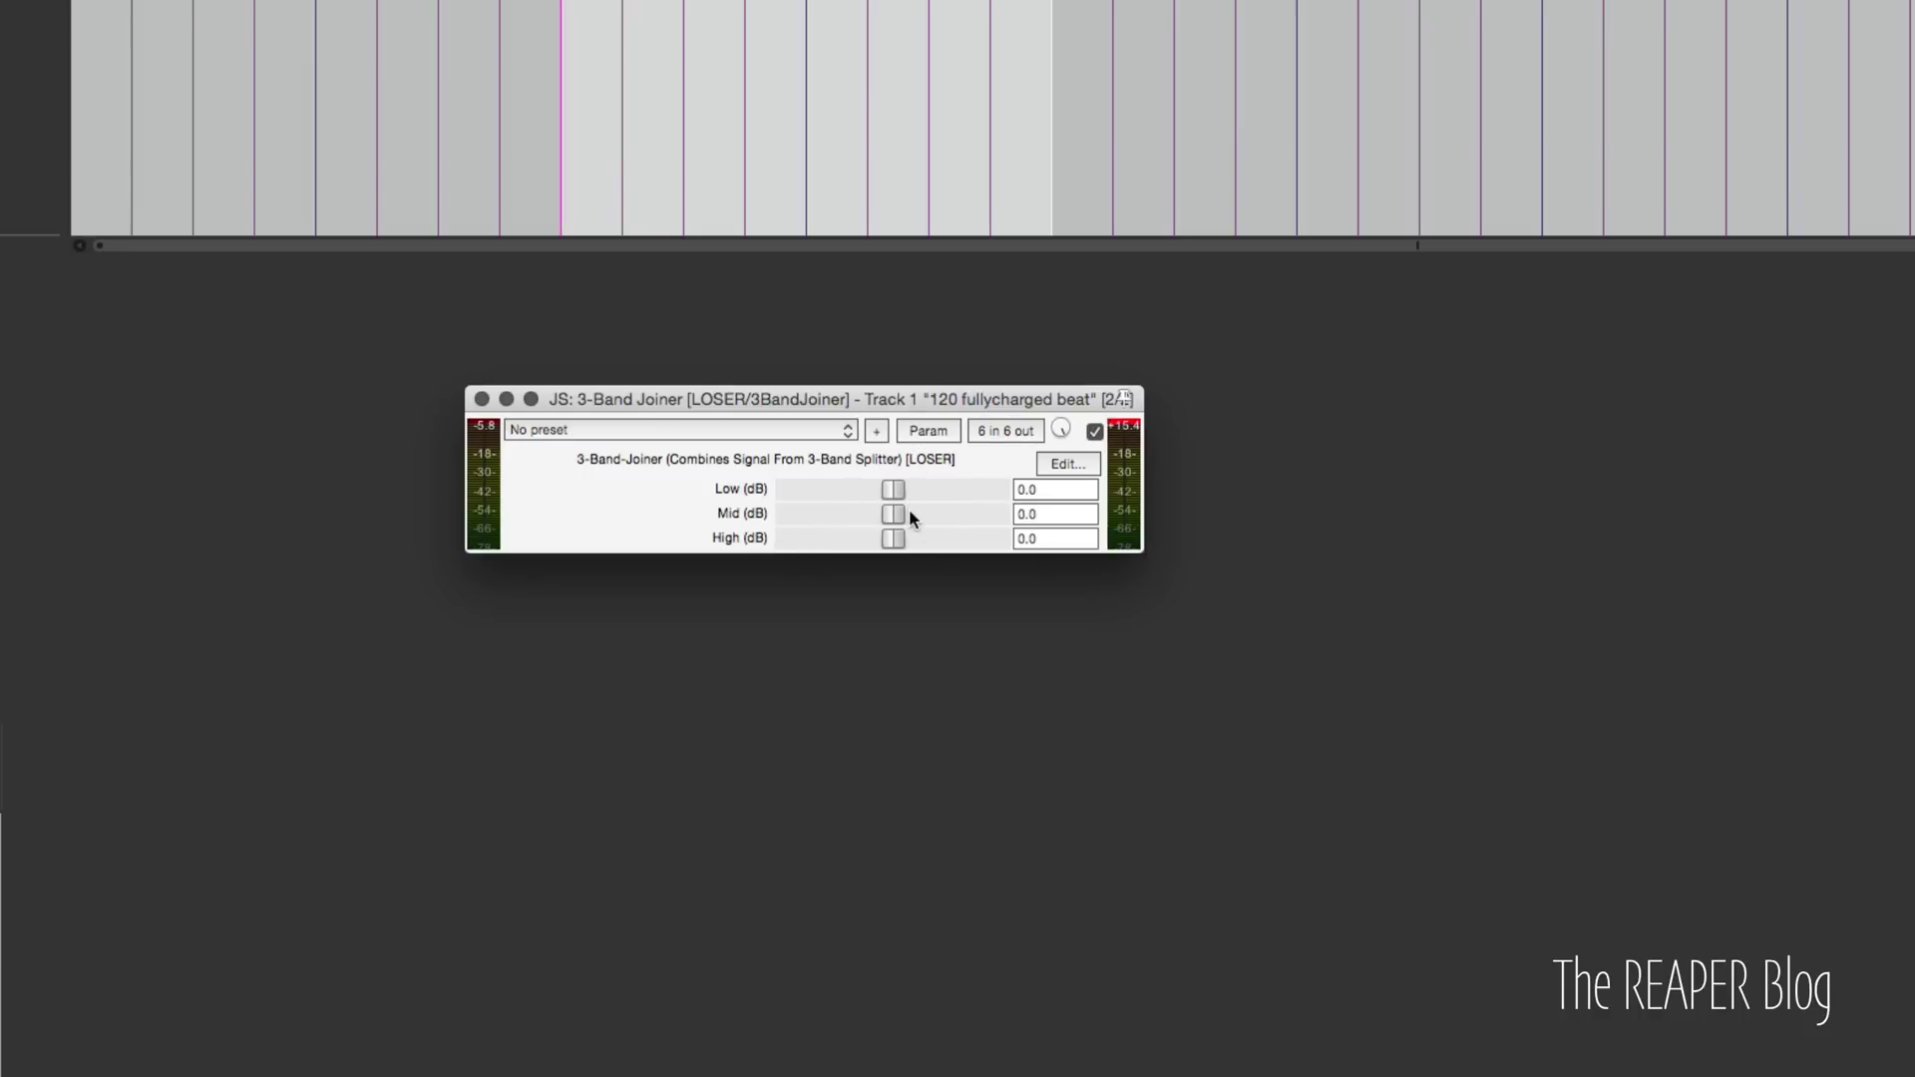
pyautogui.moveTo(895, 489); pyautogui.dragTo(803, 518)
pyautogui.doubleClick(785, 488)
pyautogui.click(481, 399)
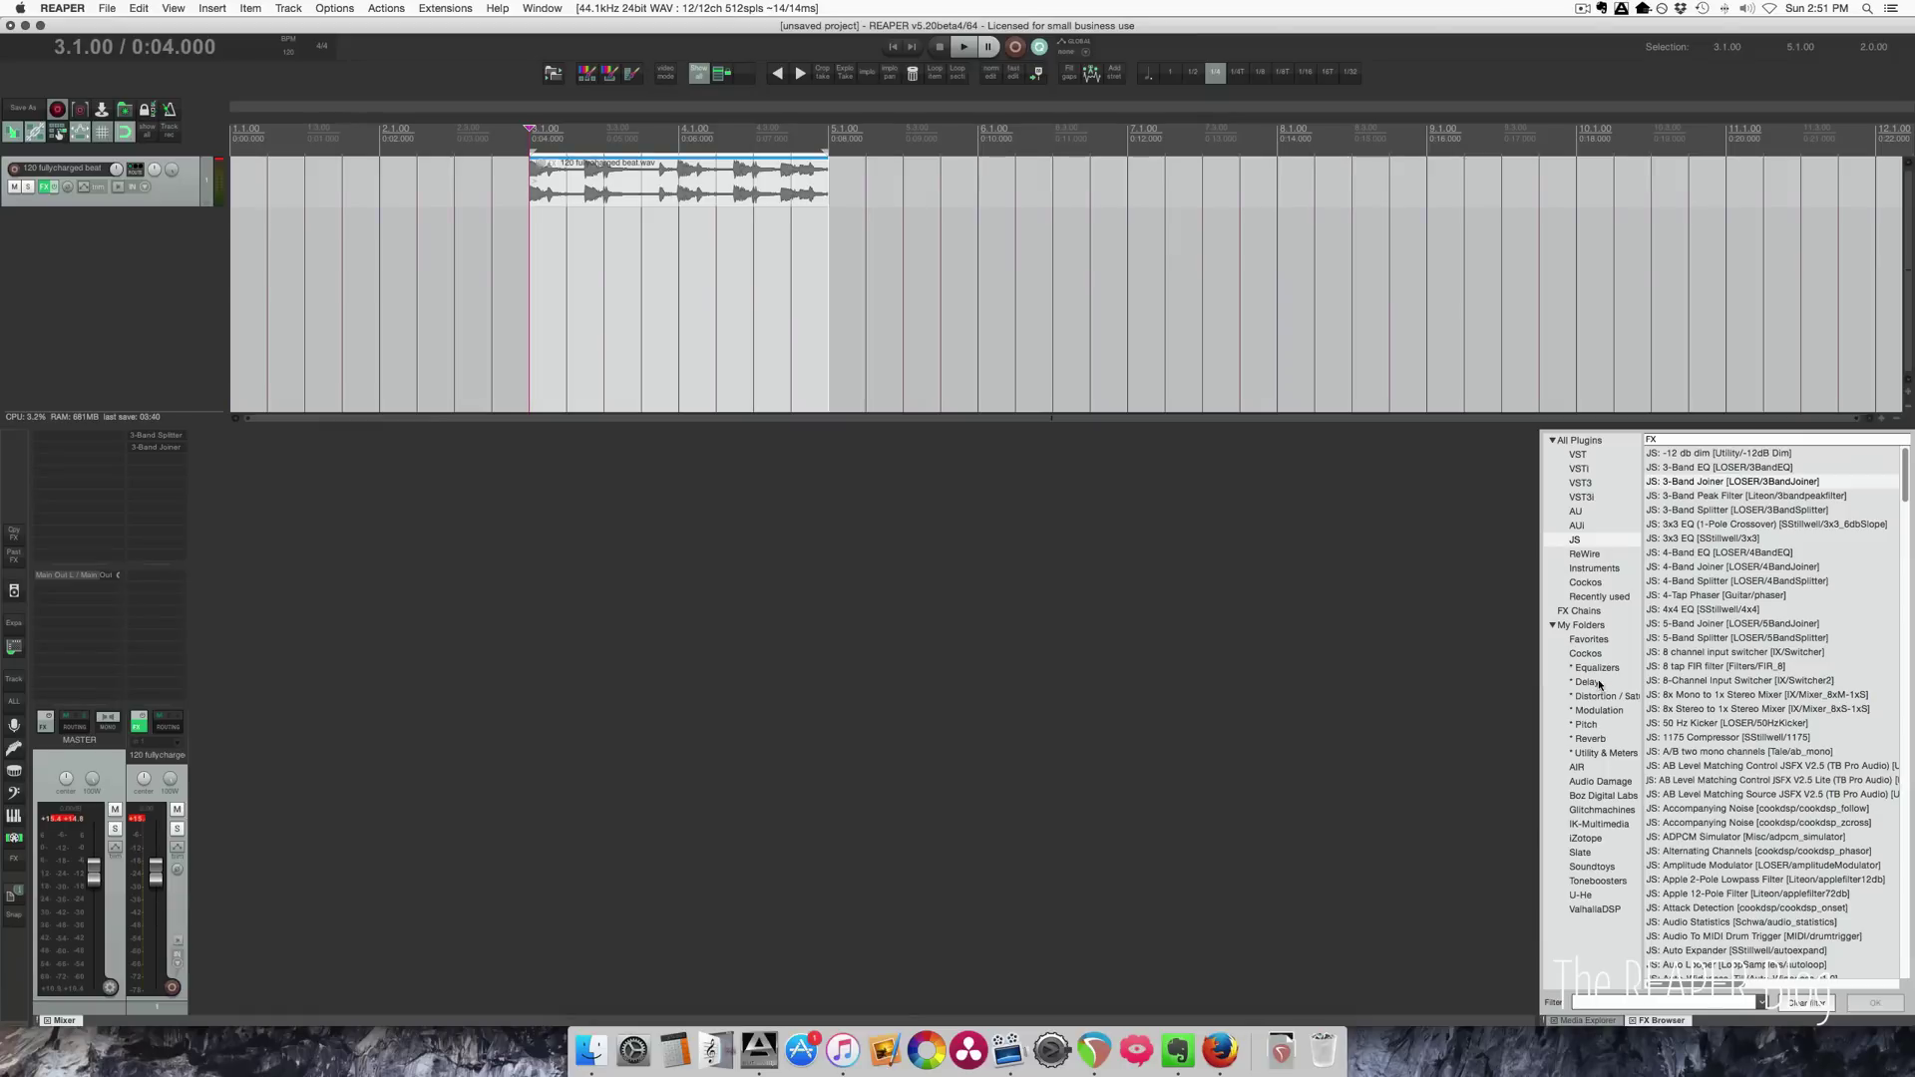
# Insert ReaDelay from the Delay plug-ins between the 3-Band Splitter and 3-Band Joiner, and move its window into open space.
pyautogui.click(1595, 683)
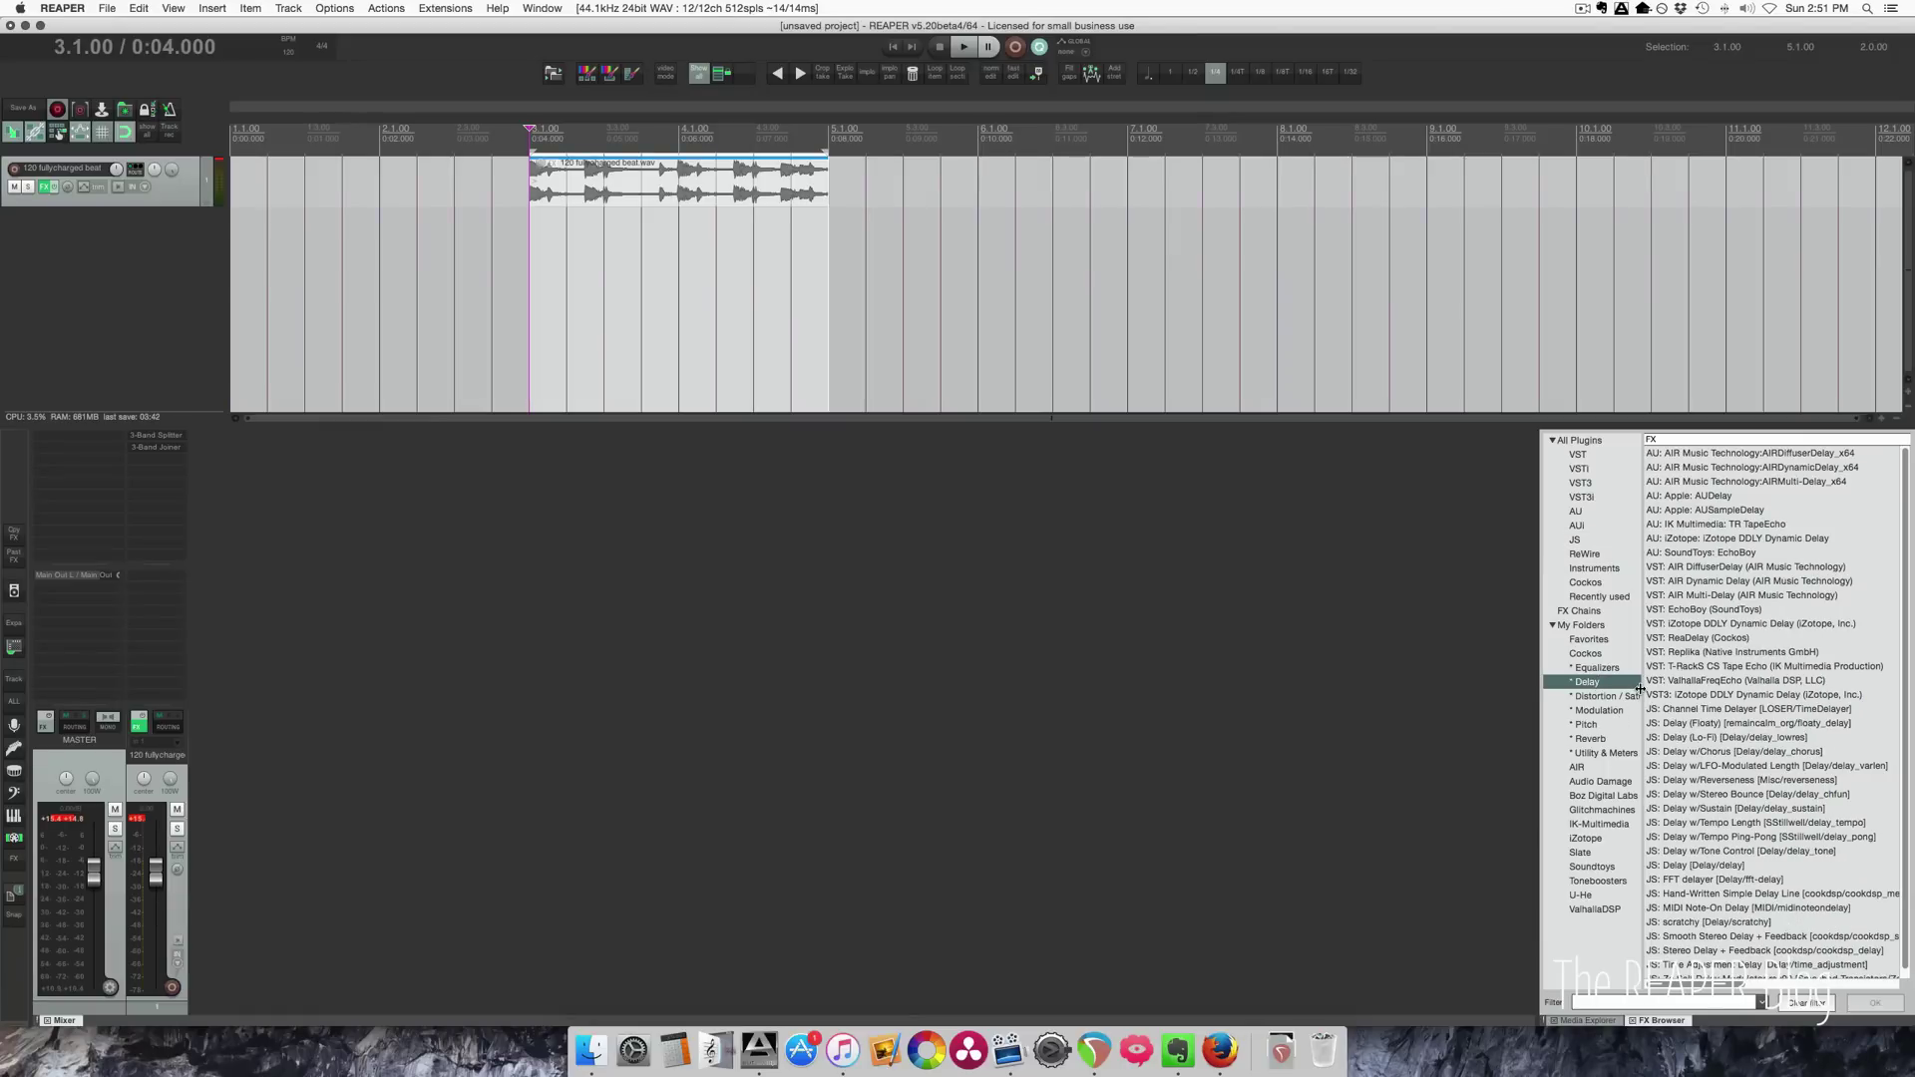
pyautogui.moveTo(1690, 638); pyautogui.dragTo(172, 448)
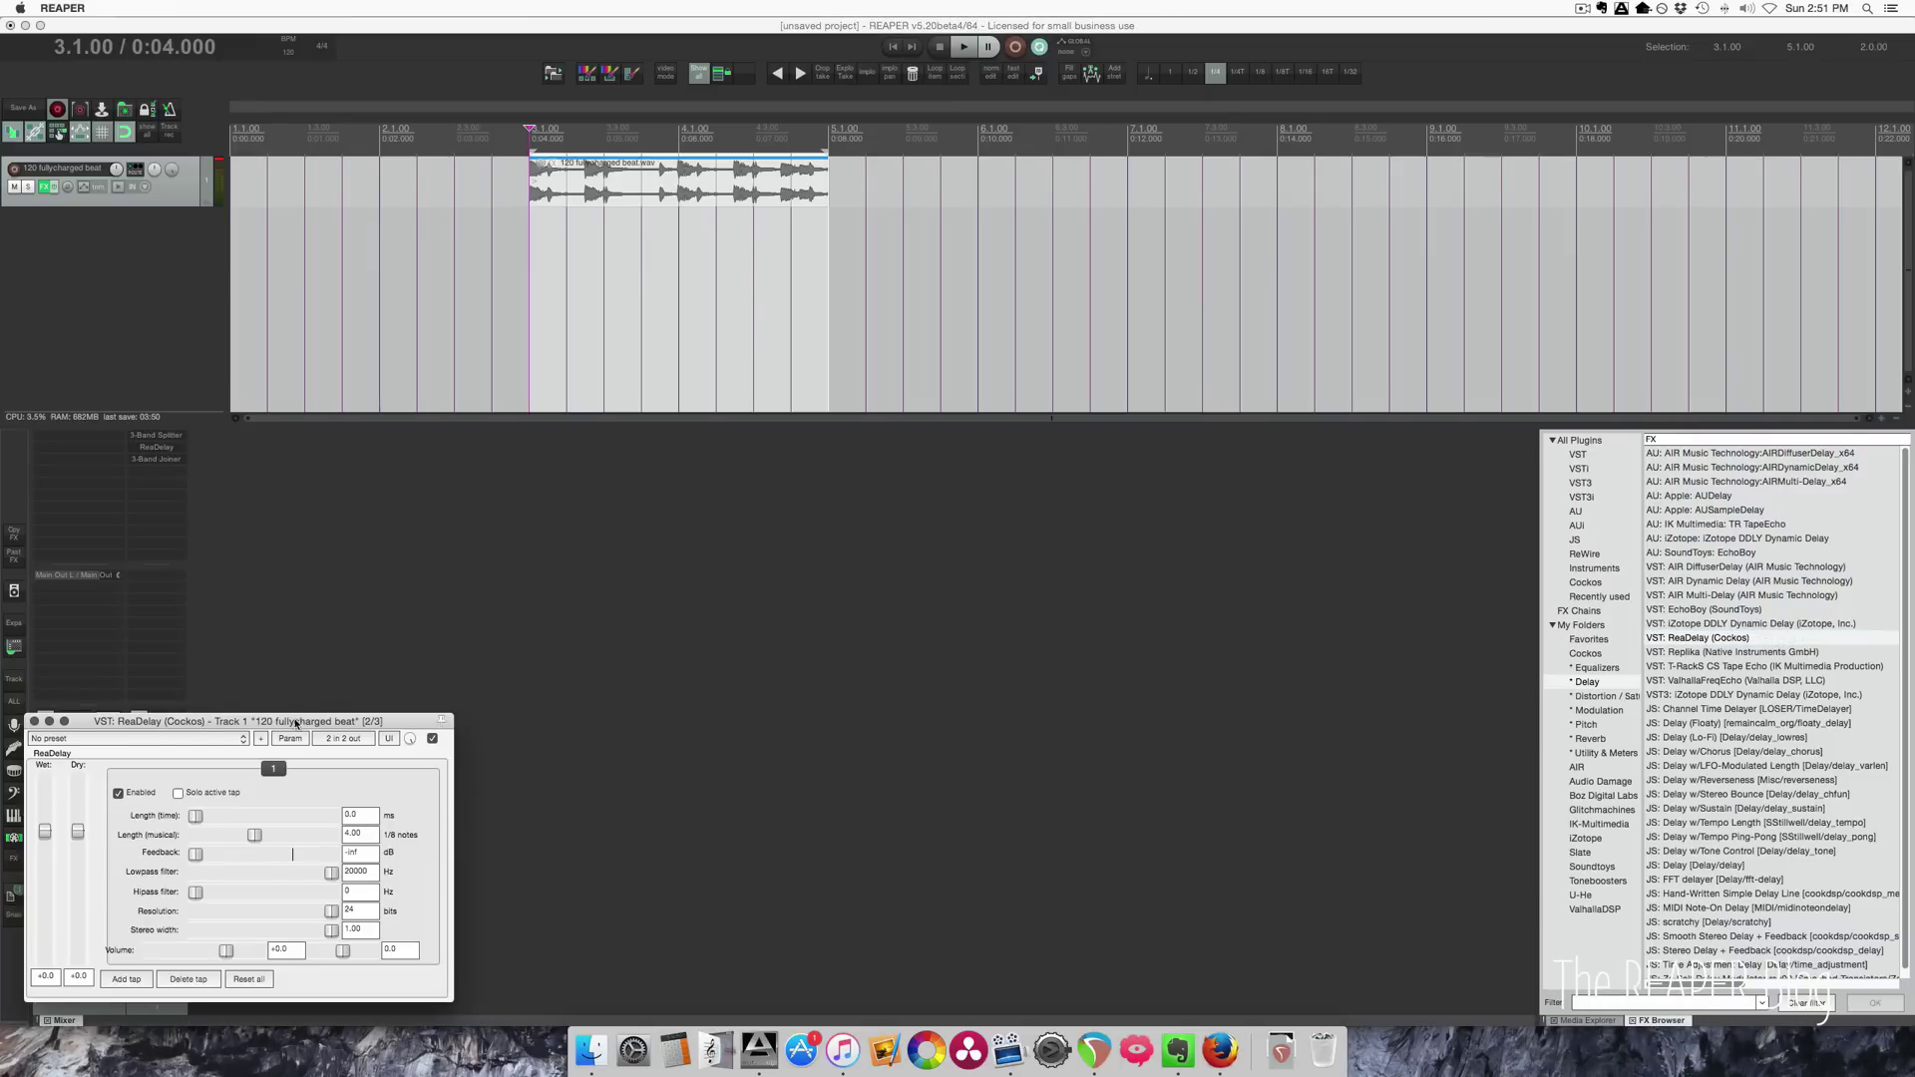
pyautogui.moveTo(287, 720); pyautogui.dragTo(685, 604)
# Route ReaDelay's left and right inputs and outputs to channels 5 and 6 only, removing the connections to channels 1 and 2.
pyautogui.click(738, 596)
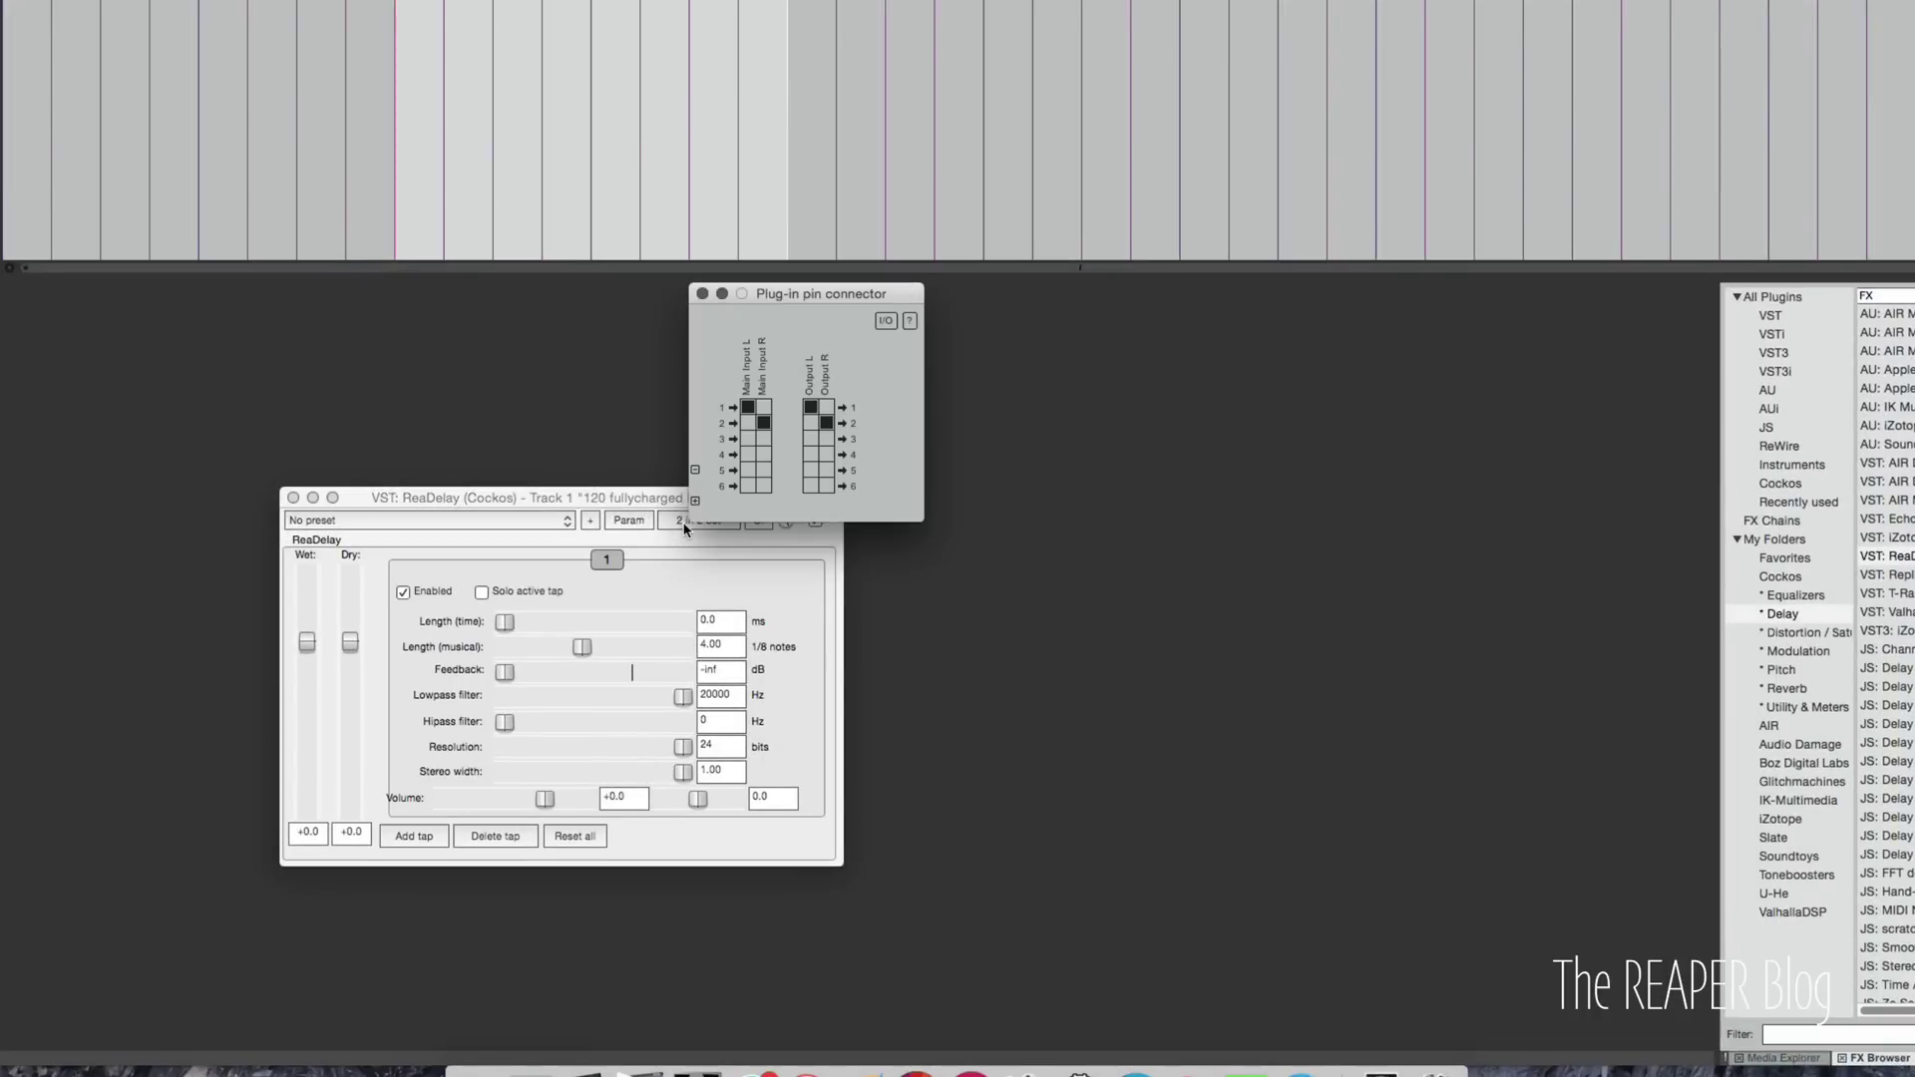
pyautogui.click(748, 470)
pyautogui.click(764, 486)
pyautogui.click(810, 470)
pyautogui.click(826, 485)
pyautogui.click(825, 422)
pyautogui.click(811, 407)
pyautogui.click(764, 423)
pyautogui.click(748, 407)
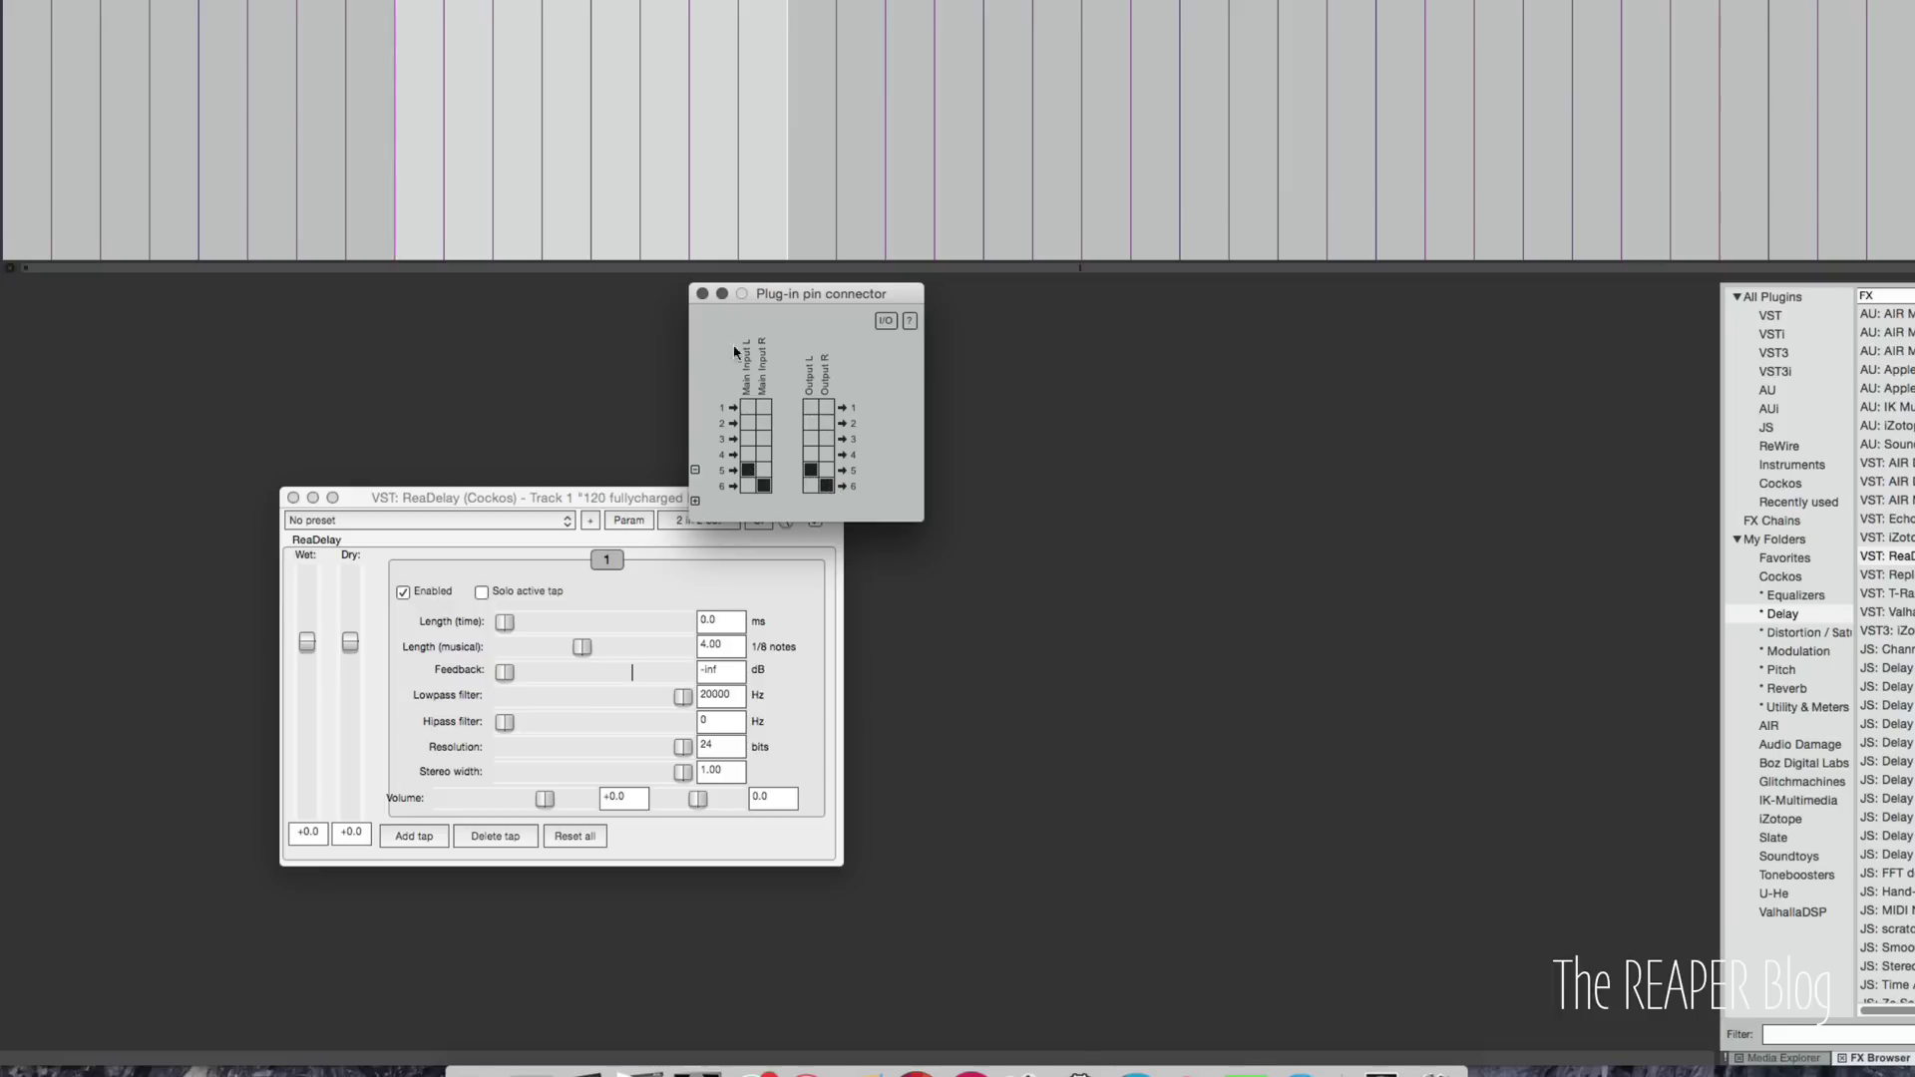
pyautogui.click(702, 293)
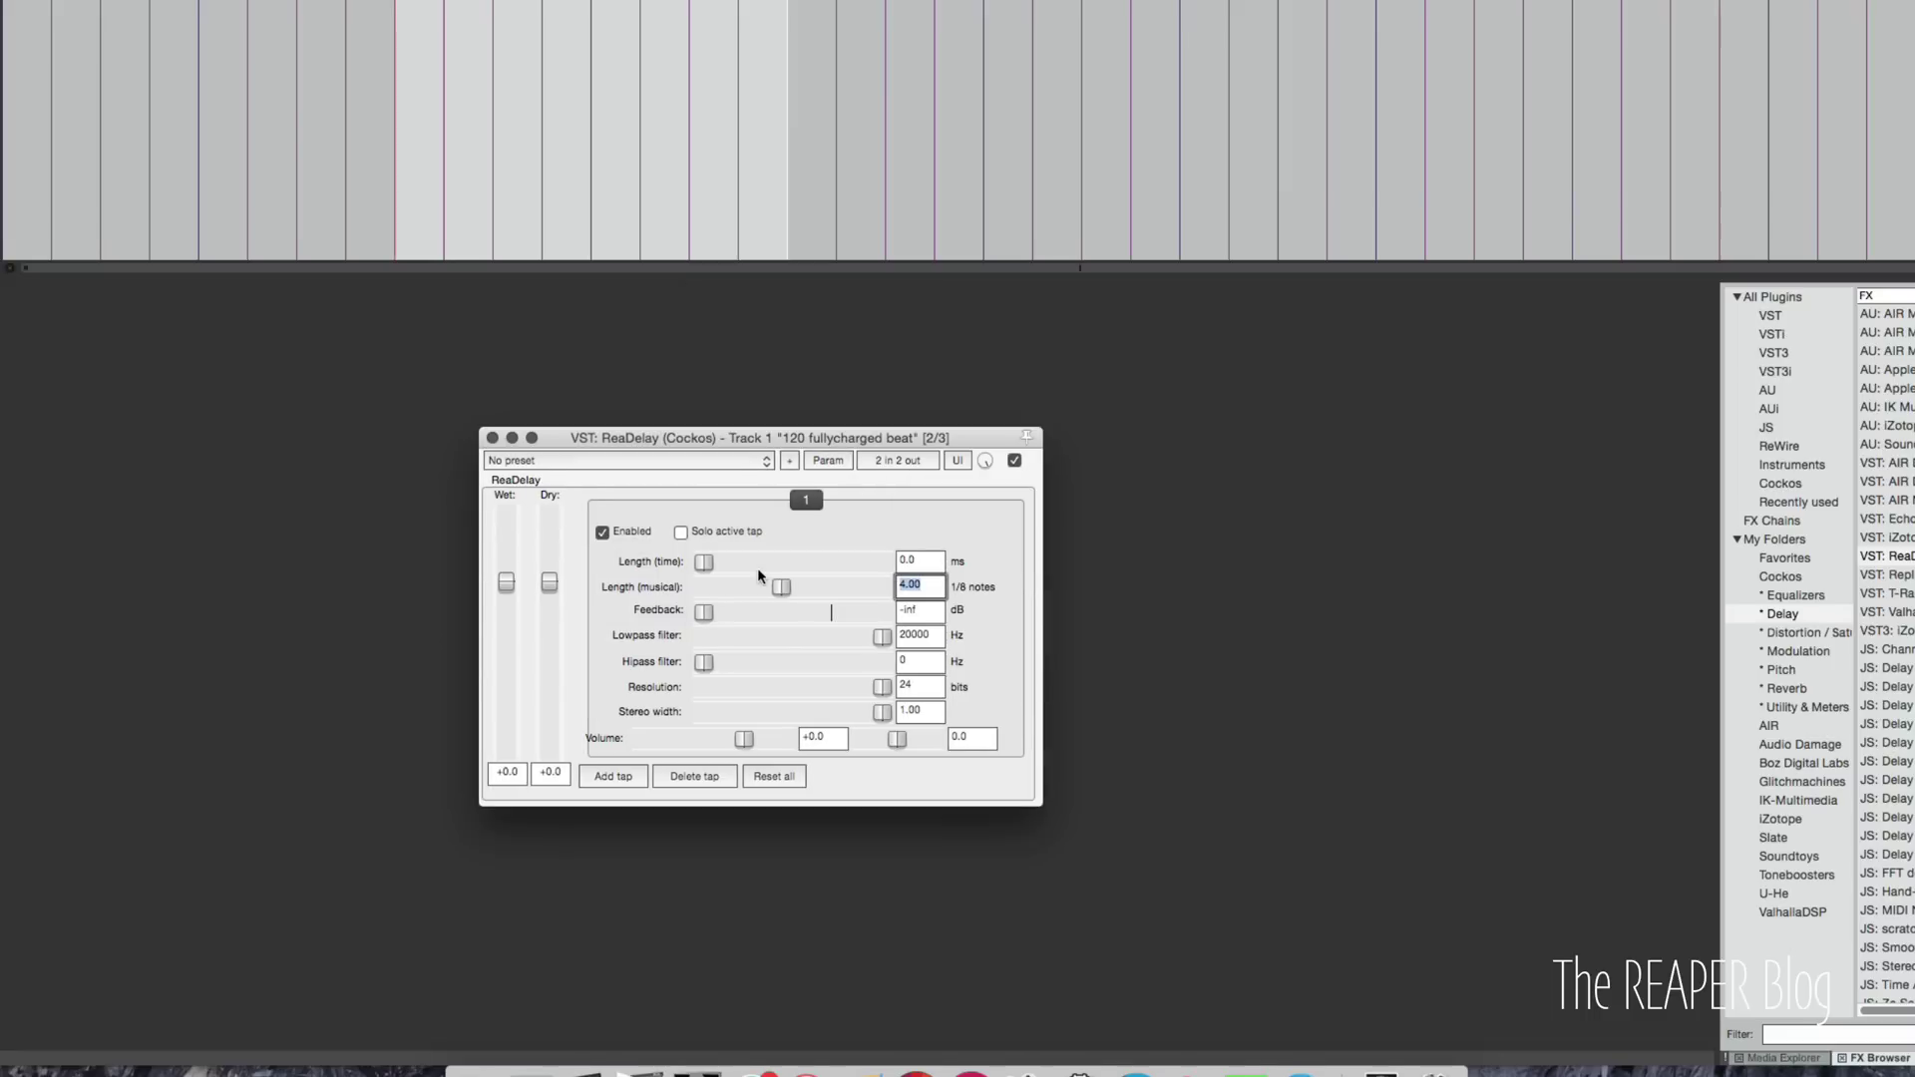
# Set ReaDelay's musical length to 0.5 eighth notes and its feedback to about -5.2 dB.
pyautogui.write('0.5')
pyautogui.press('Return')
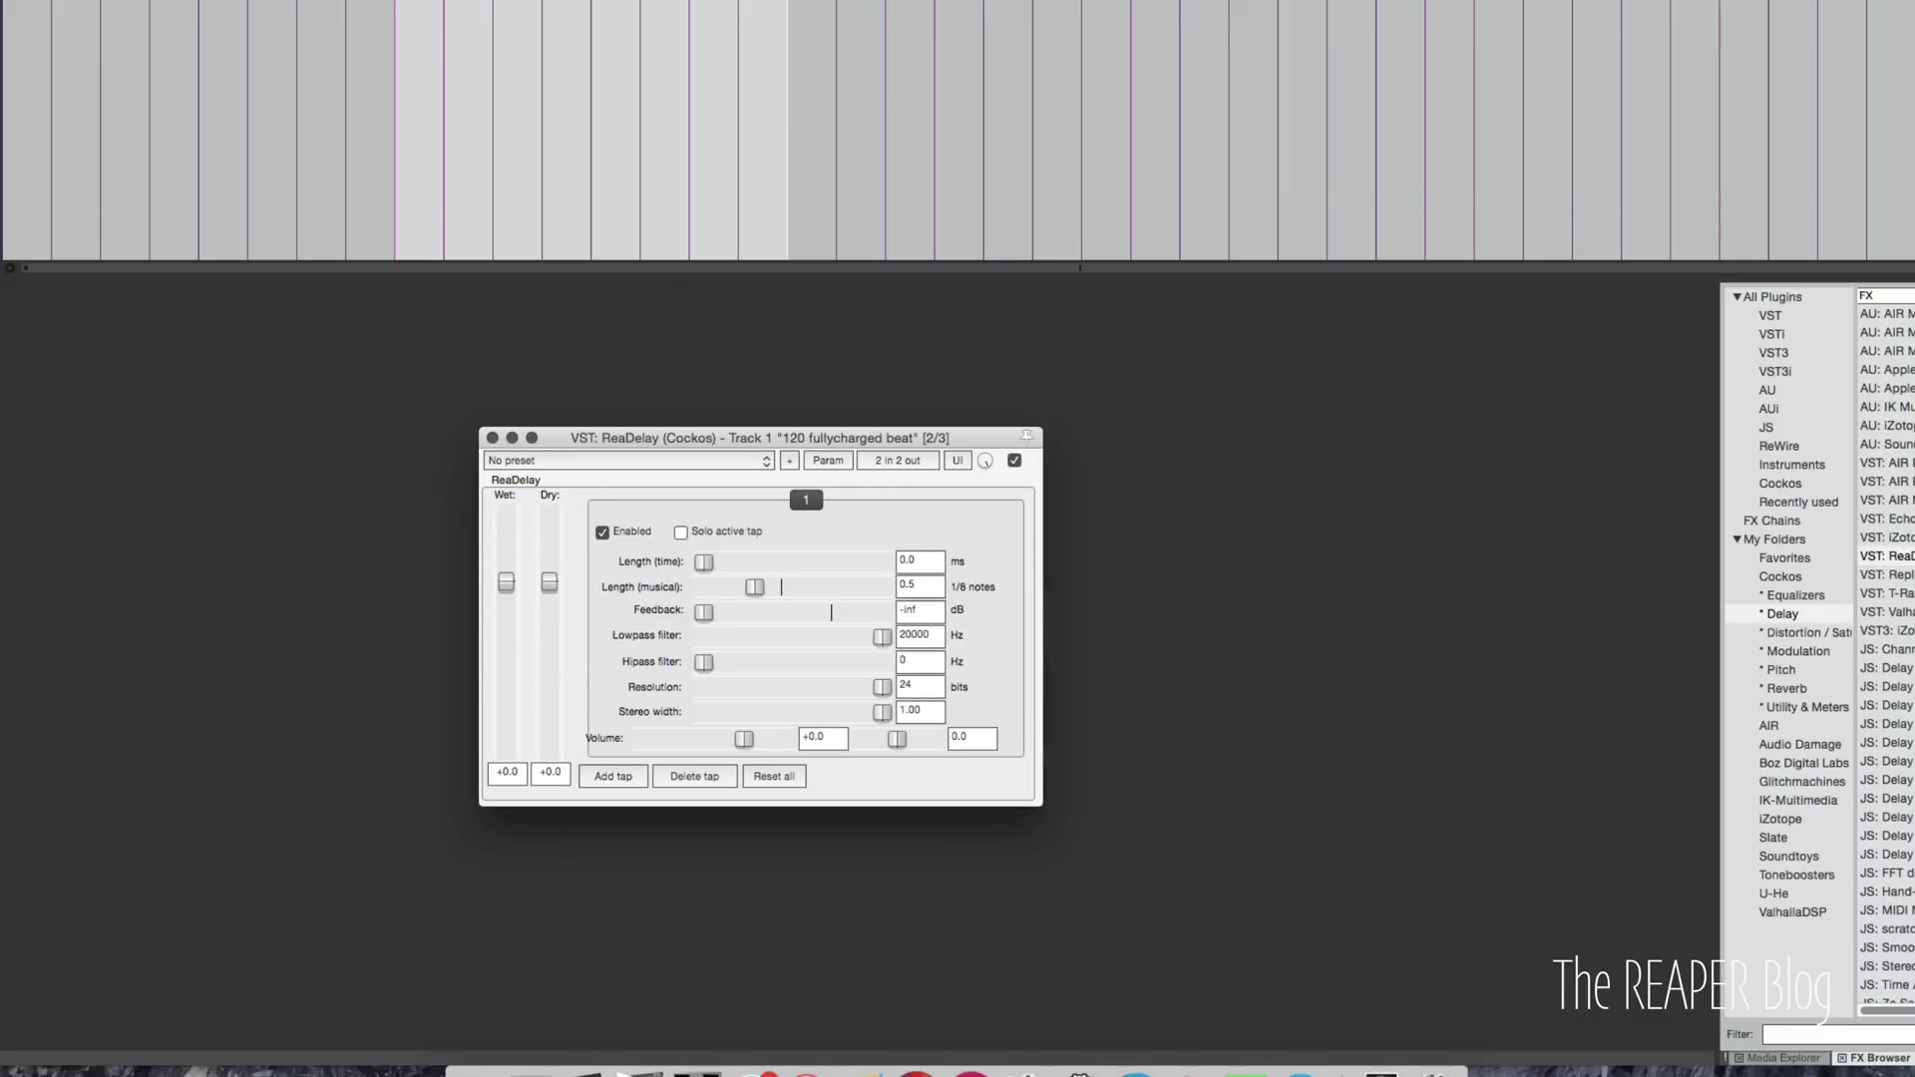
pyautogui.click(802, 618)
pyautogui.moveTo(801, 616); pyautogui.dragTo(799, 617)
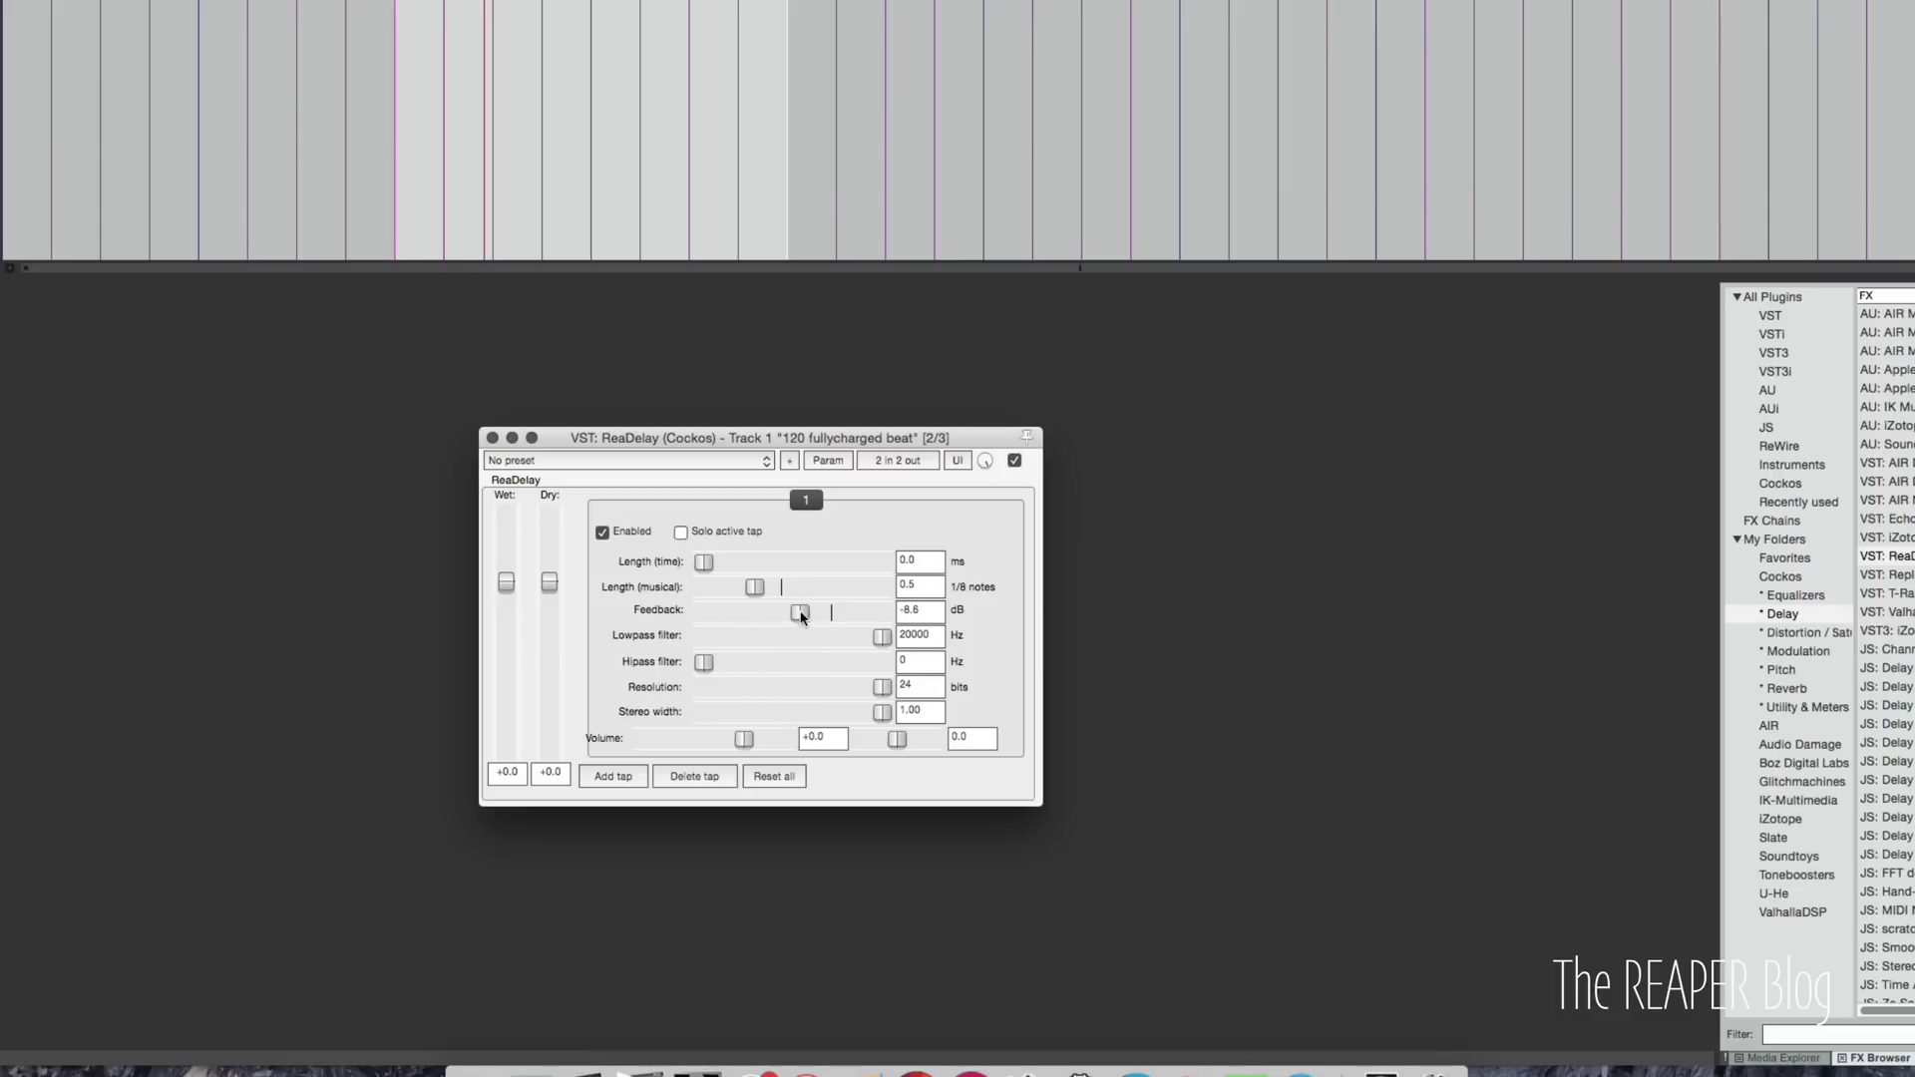
pyautogui.moveTo(800, 612)
pyautogui.mouseDown()
pyautogui.moveTo(766, 615)
pyautogui.moveTo(812, 618)
pyautogui.mouseUp()
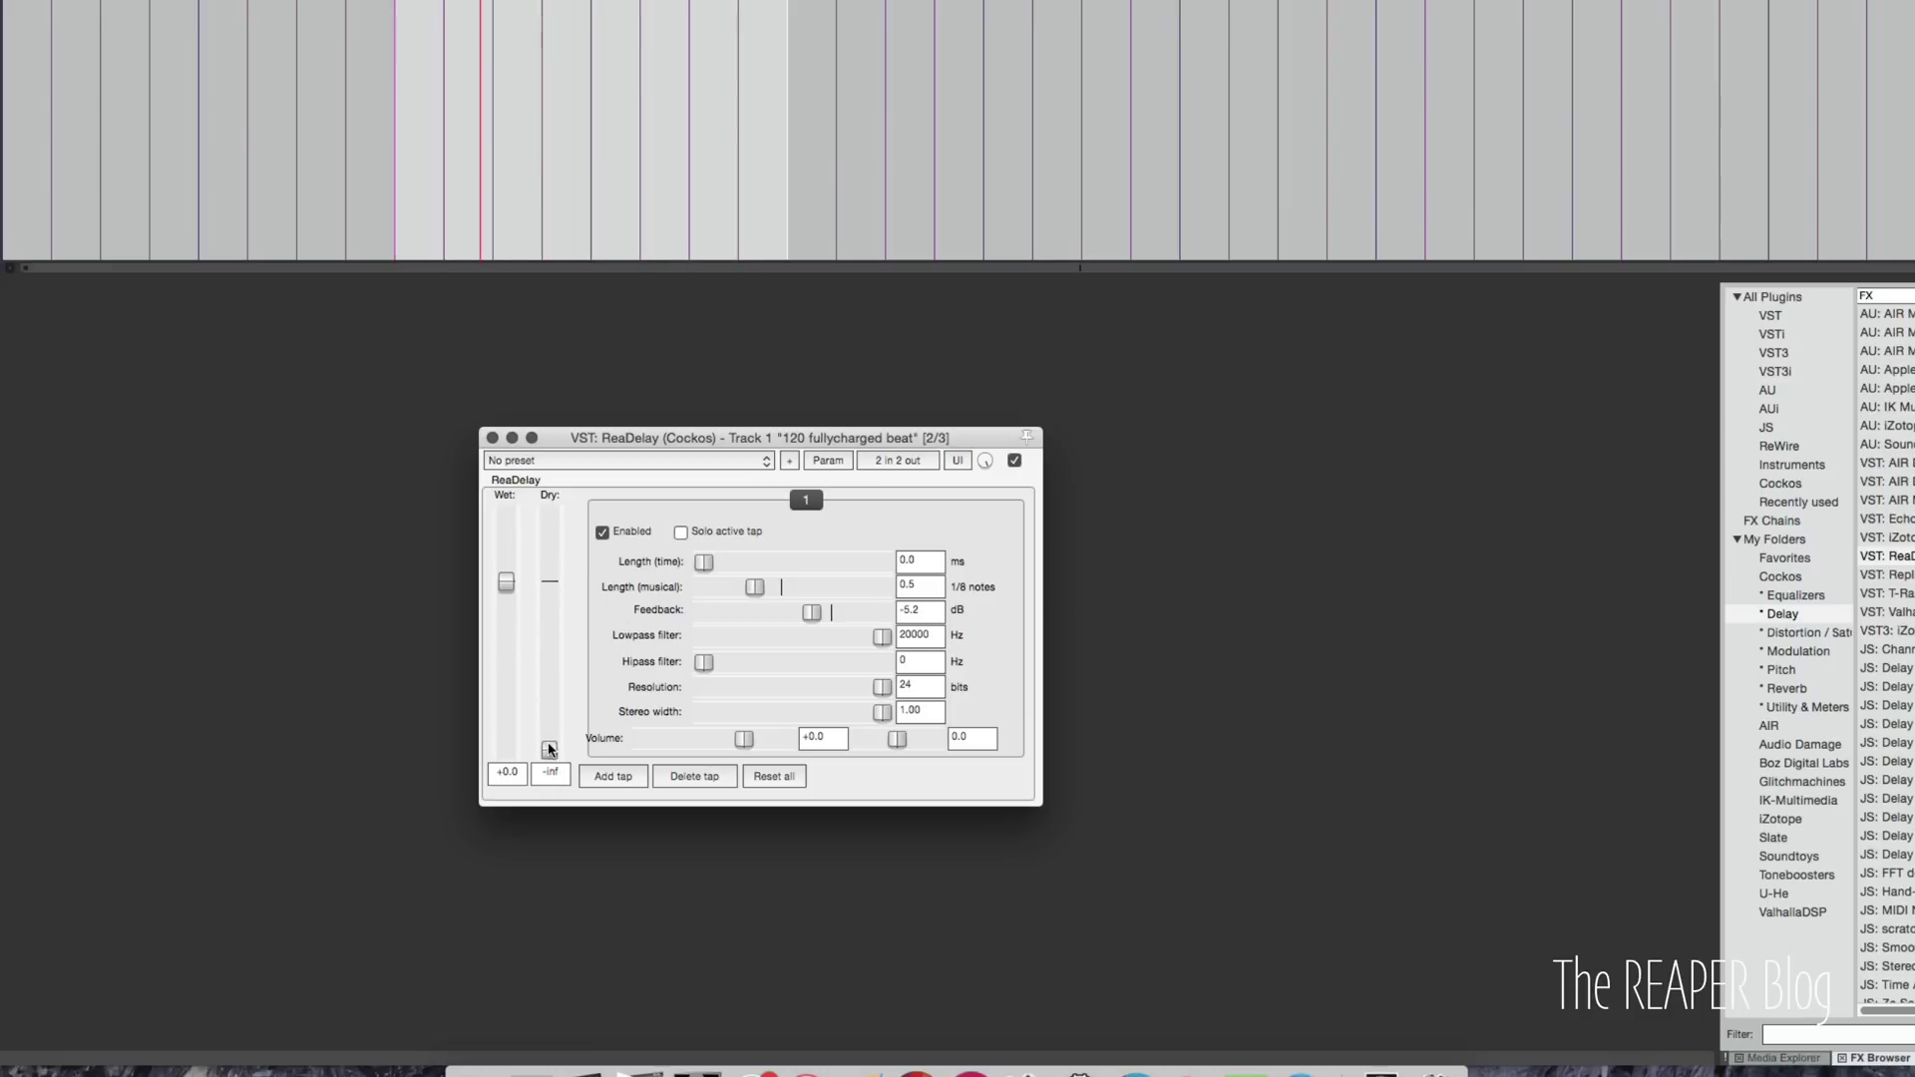
# Raise ReaDelay's dry level to 0 dB and set the 3-Band Splitter's Crossover 2 to 8000 Hz.
pyautogui.moveTo(549, 749); pyautogui.dragTo(549, 581)
pyautogui.click(24, 356)
pyautogui.moveTo(403, 779); pyautogui.dragTo(412, 478)
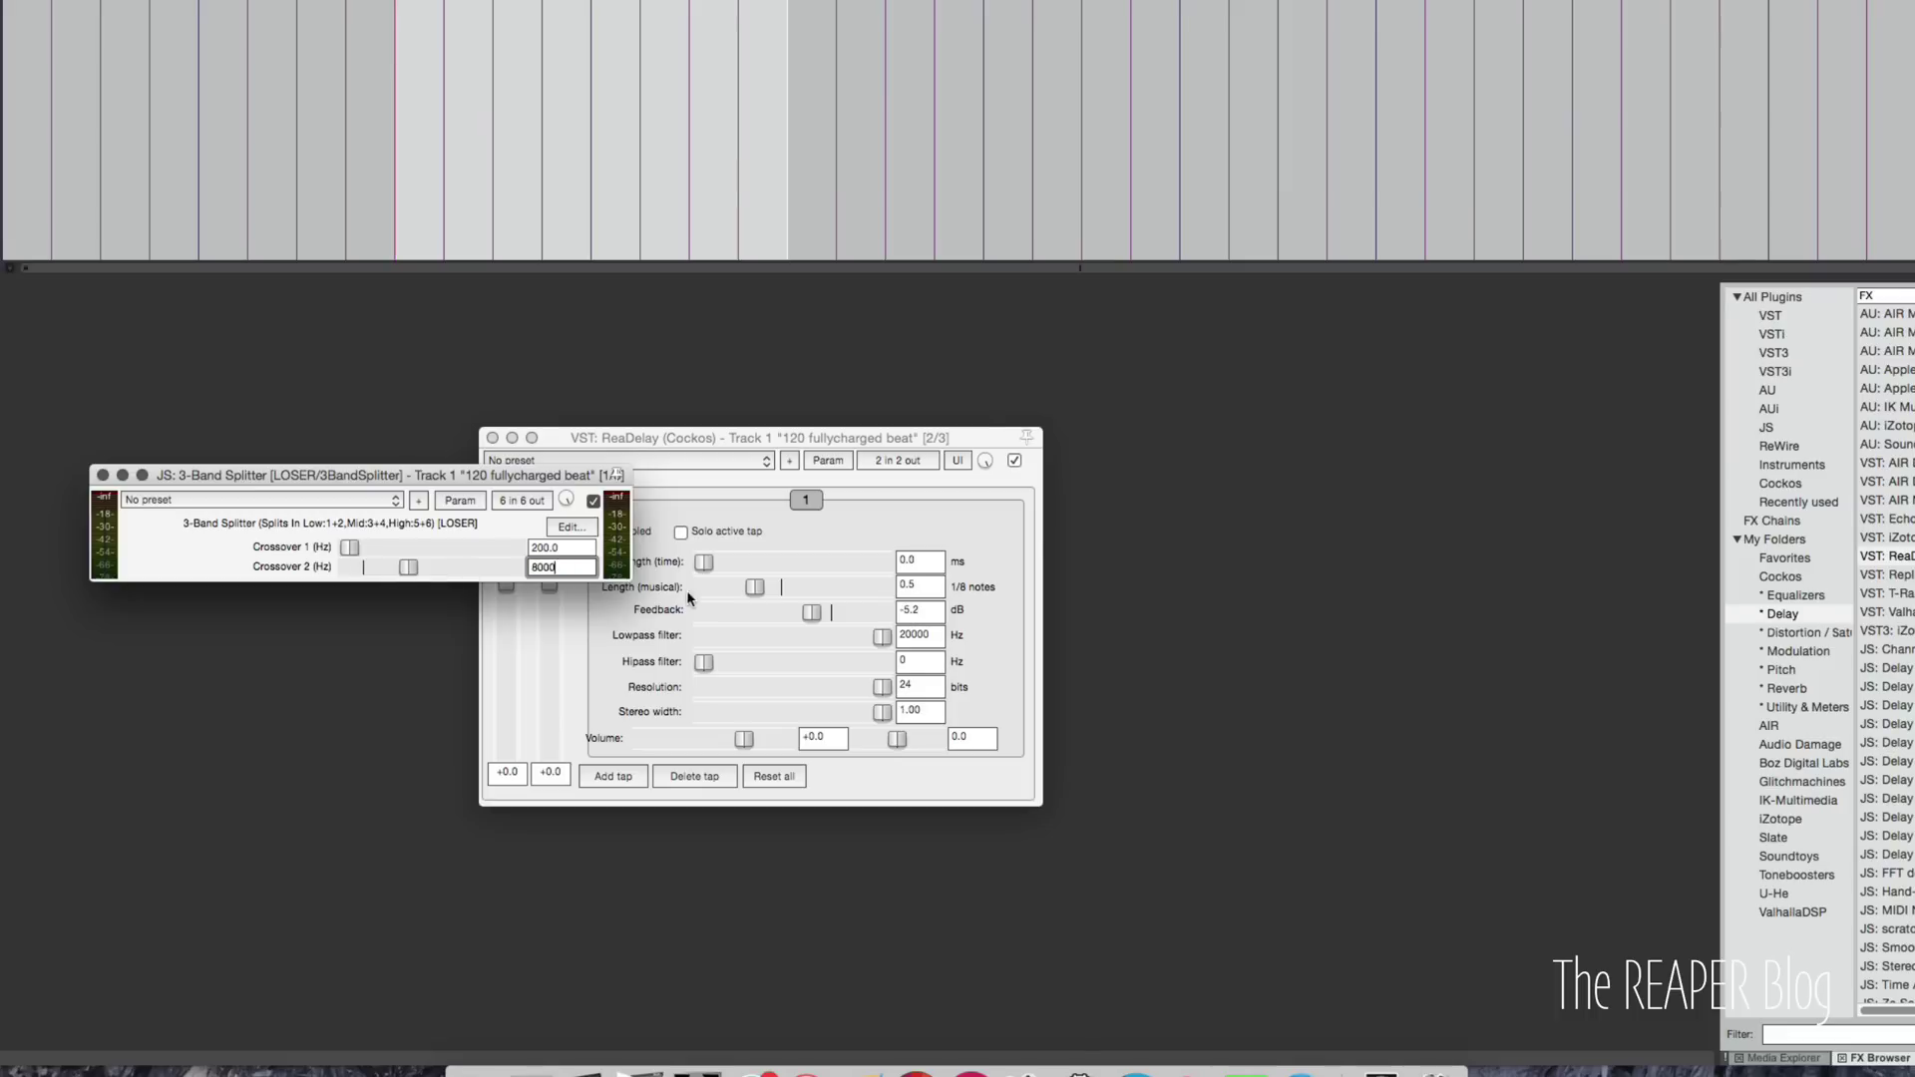
pyautogui.click(965, 521)
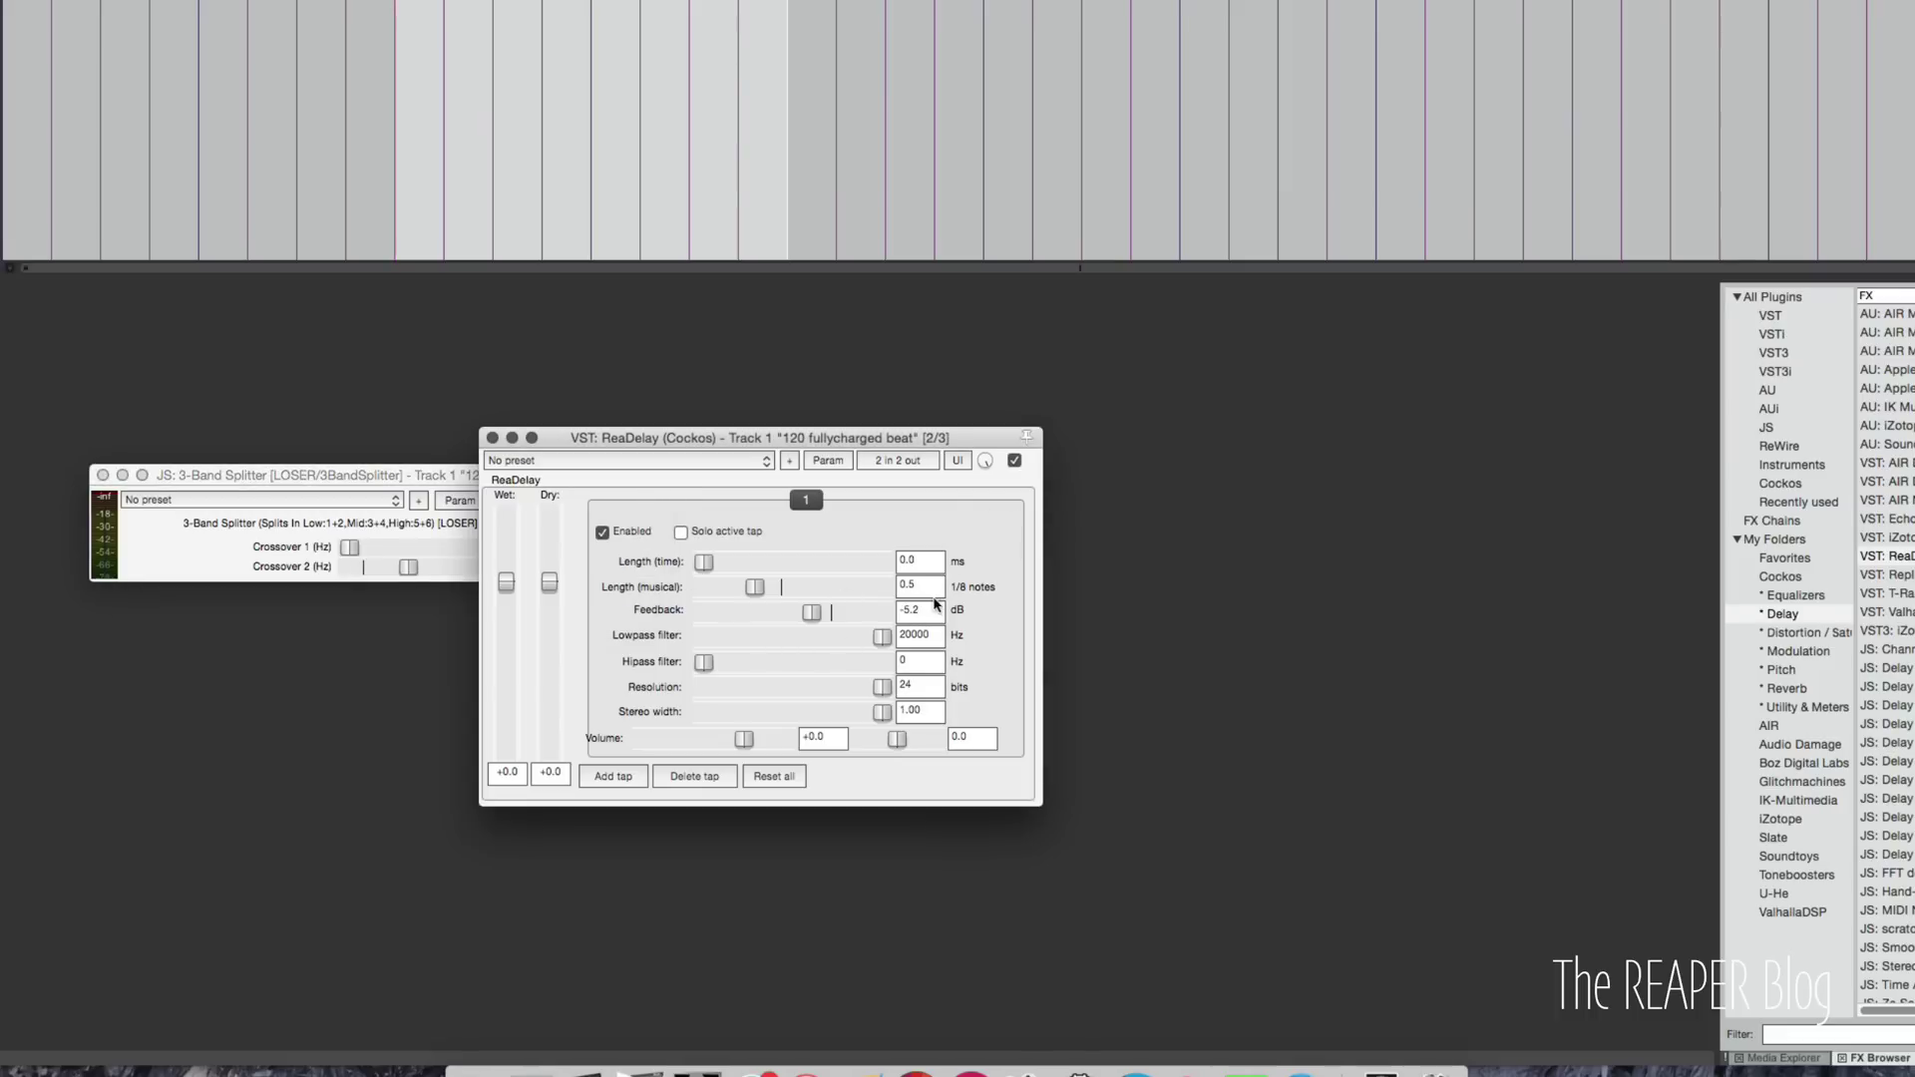
# Play the loop and add a second ReaDelay tap, panned to 1.0 with a length of 15 ms, moving the window clear.
pyautogui.press('space')
pyautogui.click(613, 777)
pyautogui.moveTo(641, 444); pyautogui.dragTo(855, 485)
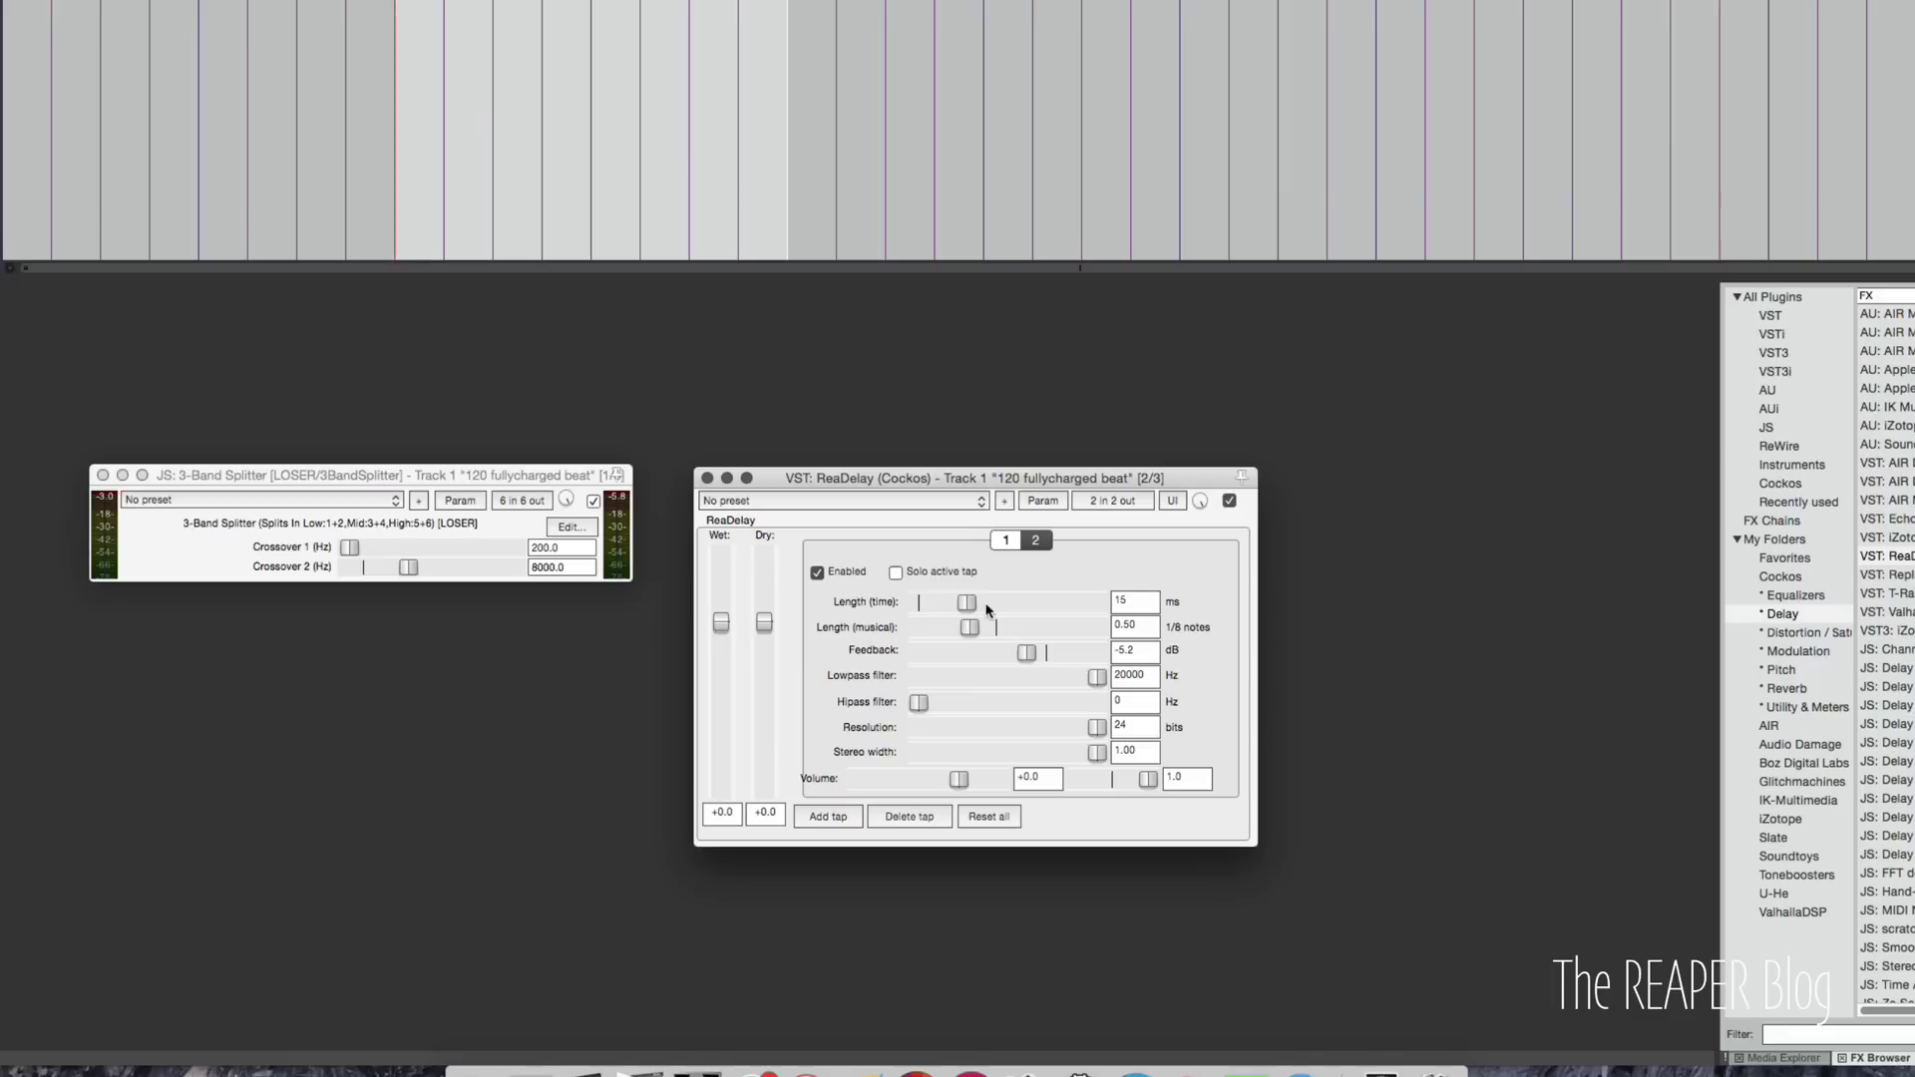
# Insert ReaGate from the Cockos plug-ins directly after the 3-Band Splitter and check its channel routing.
pyautogui.click(1780, 576)
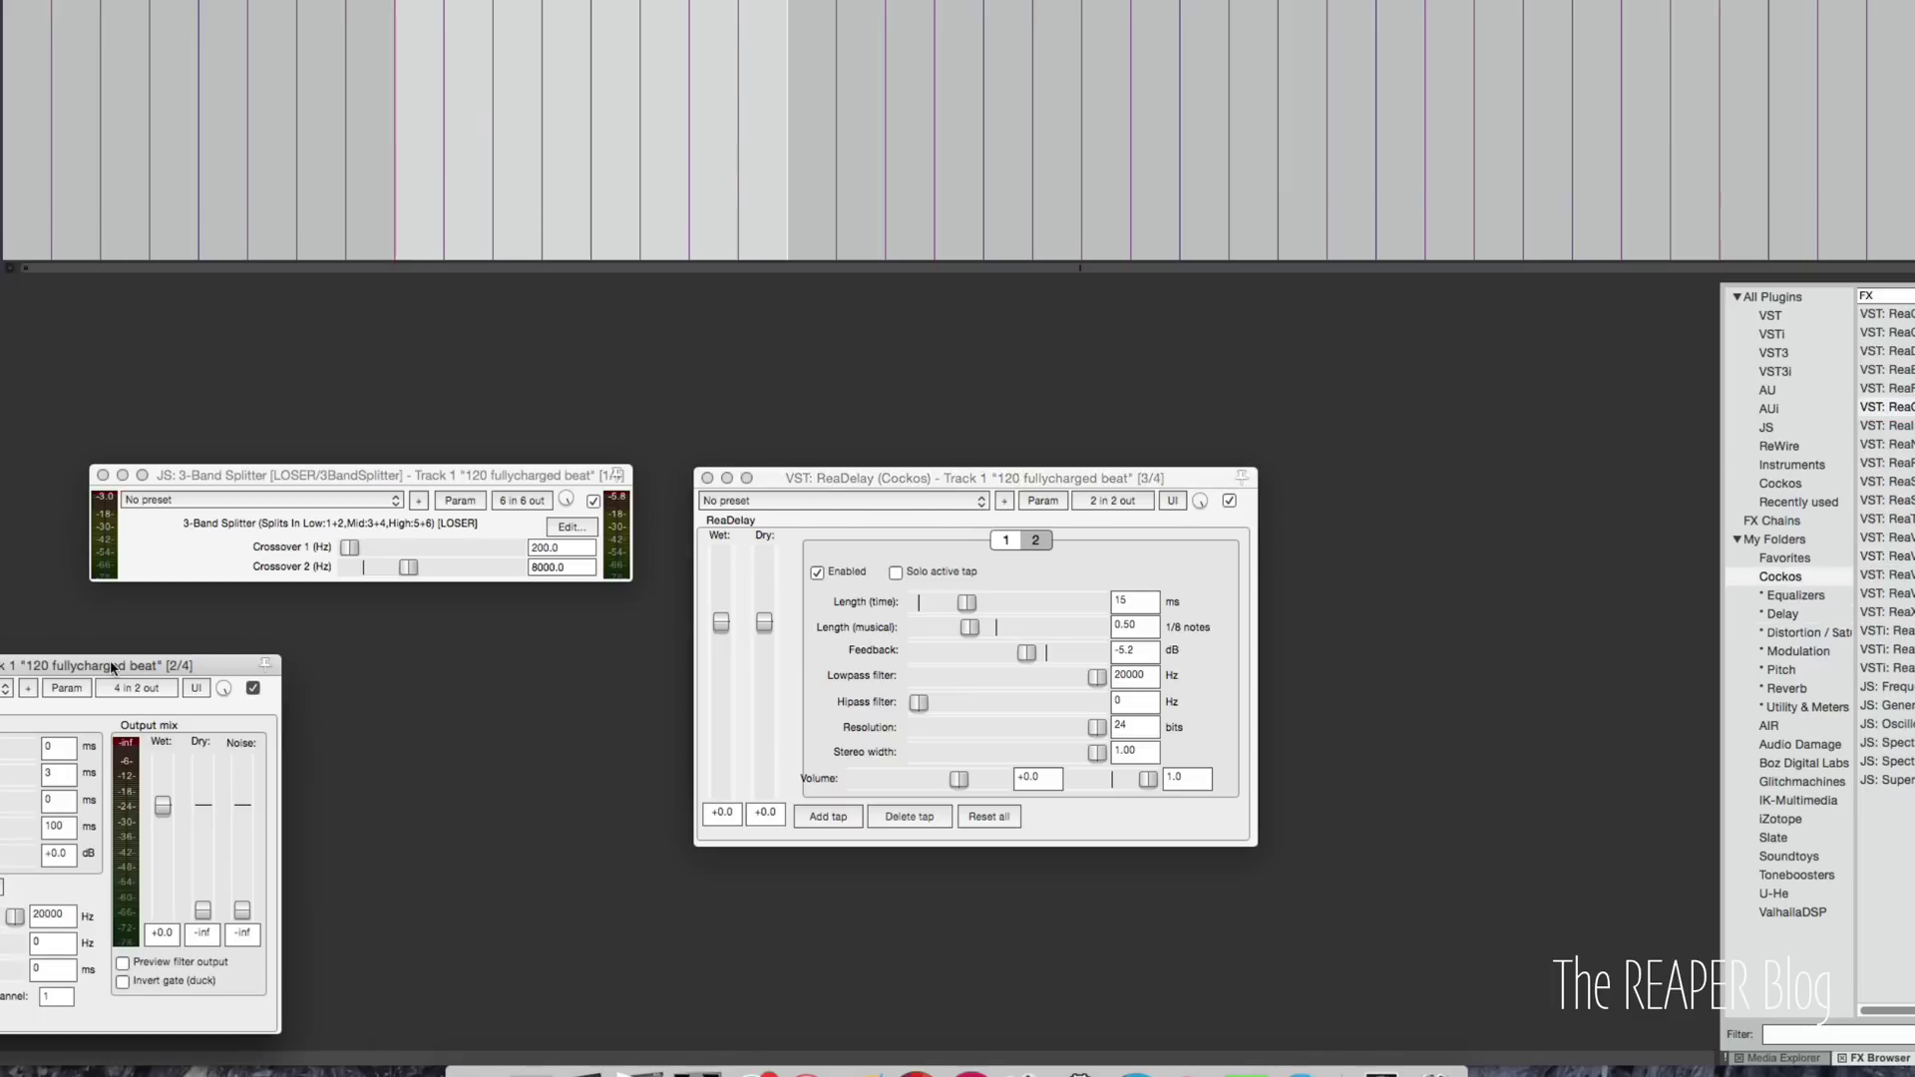
pyautogui.moveTo(113, 668); pyautogui.dragTo(942, 357)
pyautogui.click(976, 380)
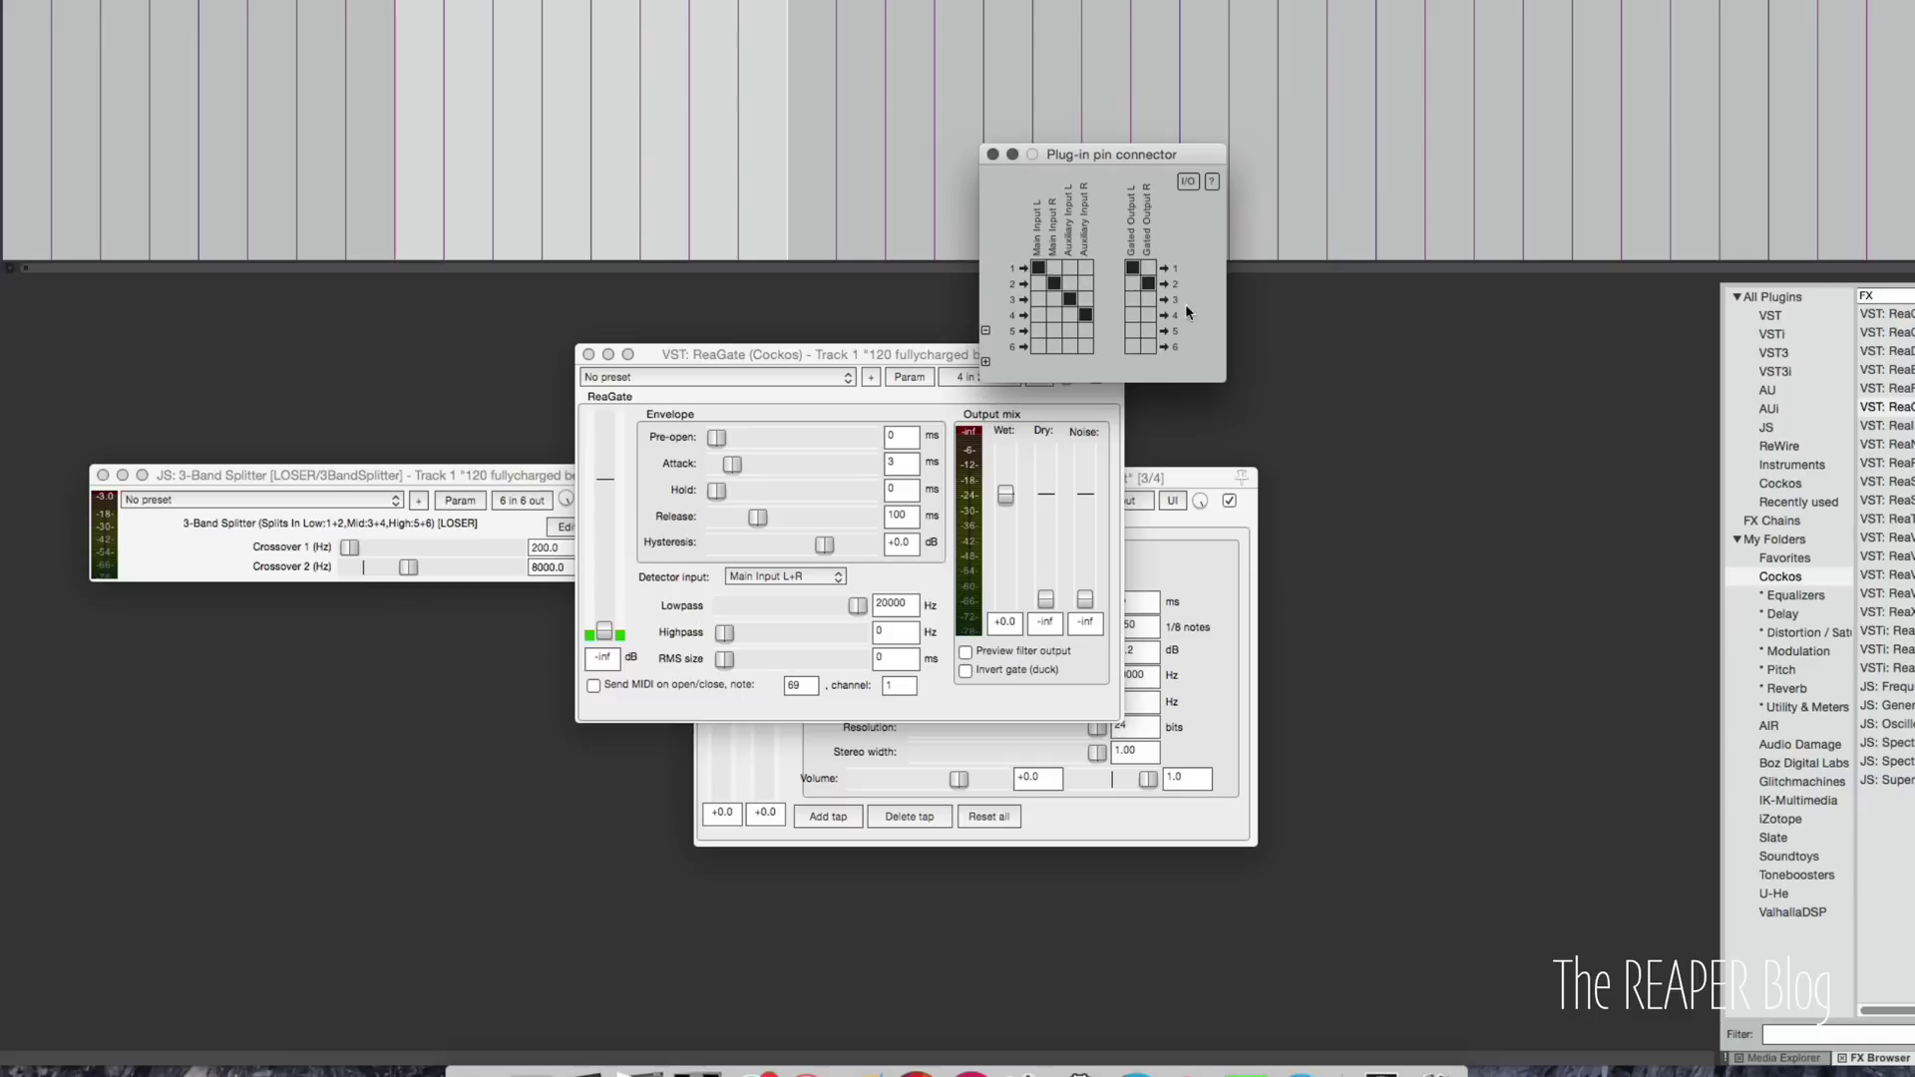
pyautogui.click(1075, 409)
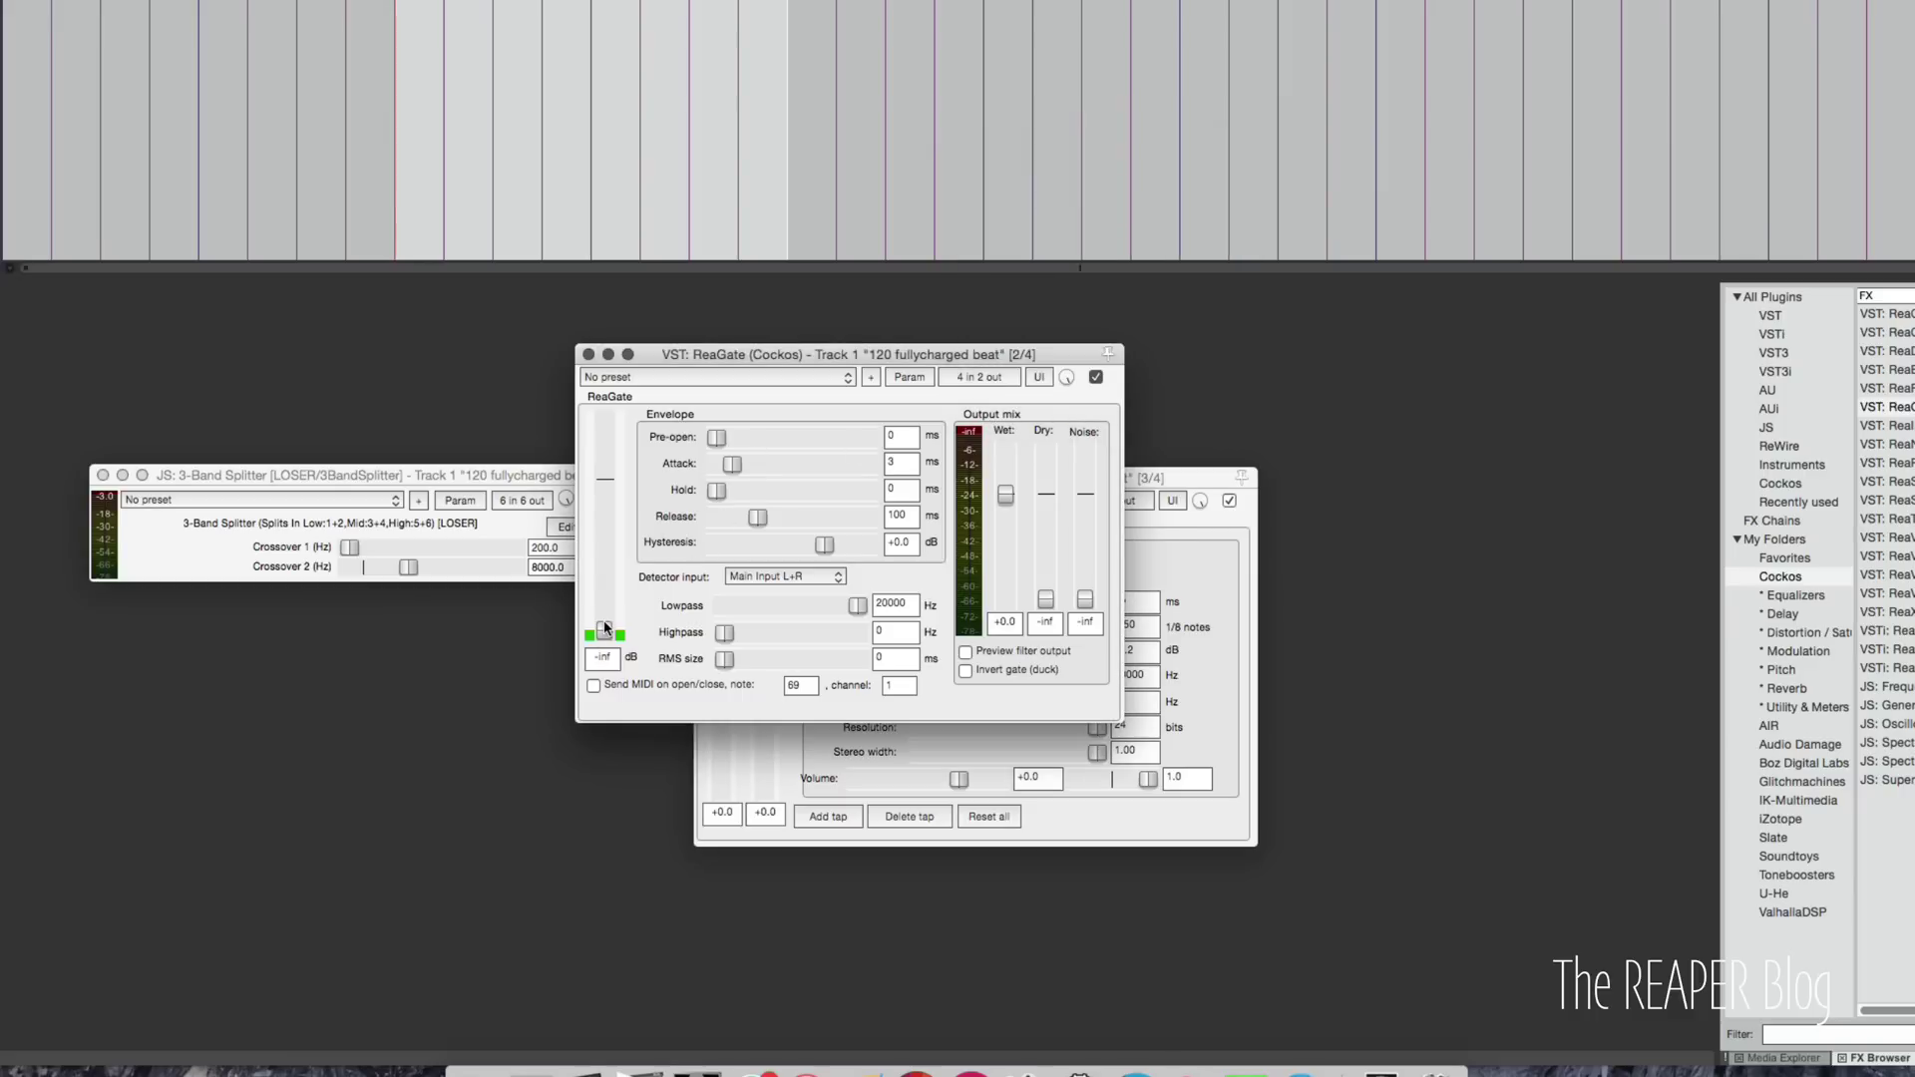
# Set ReaGate's threshold to about -17.6 dB and its attack, hold and release to 0 ms.
pyautogui.moveTo(603, 630); pyautogui.dragTo(603, 514)
pyautogui.moveTo(716, 489); pyautogui.dragTo(725, 489)
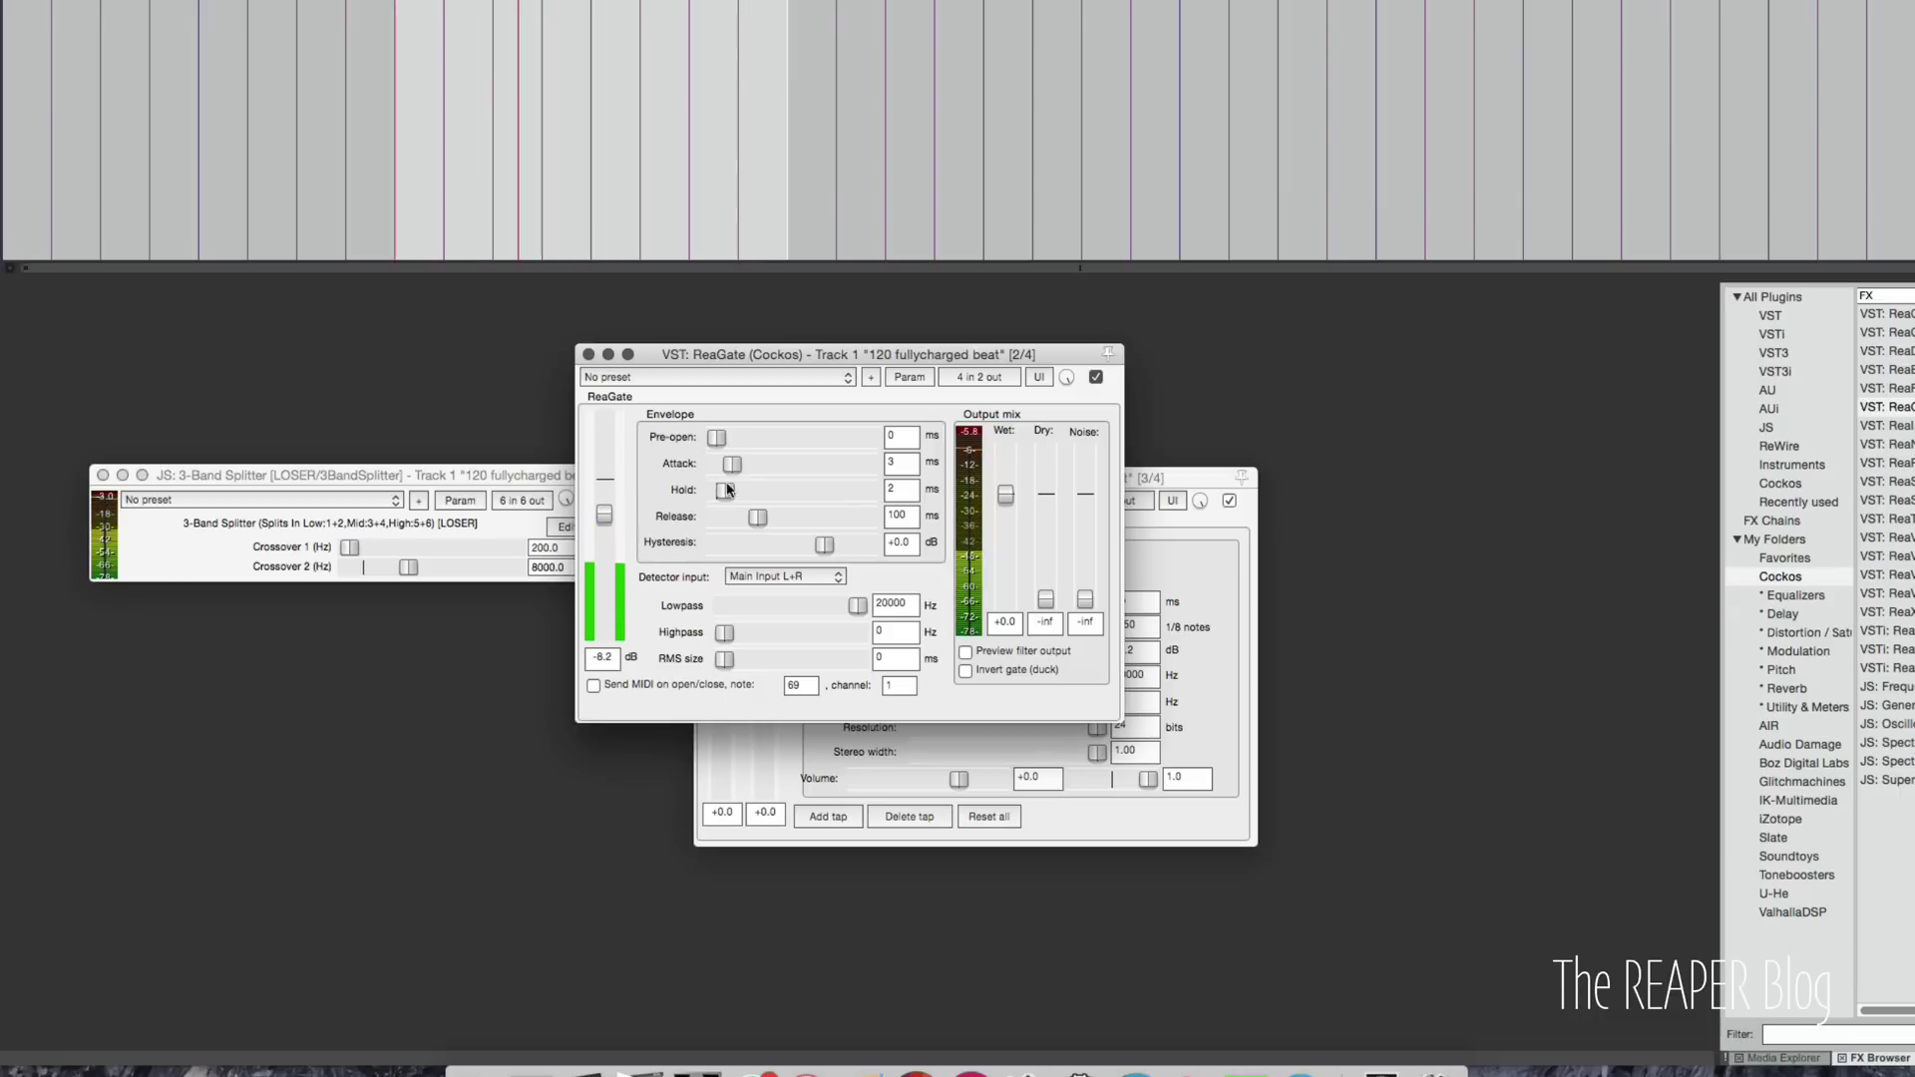
pyautogui.moveTo(603, 514); pyautogui.dragTo(605, 528)
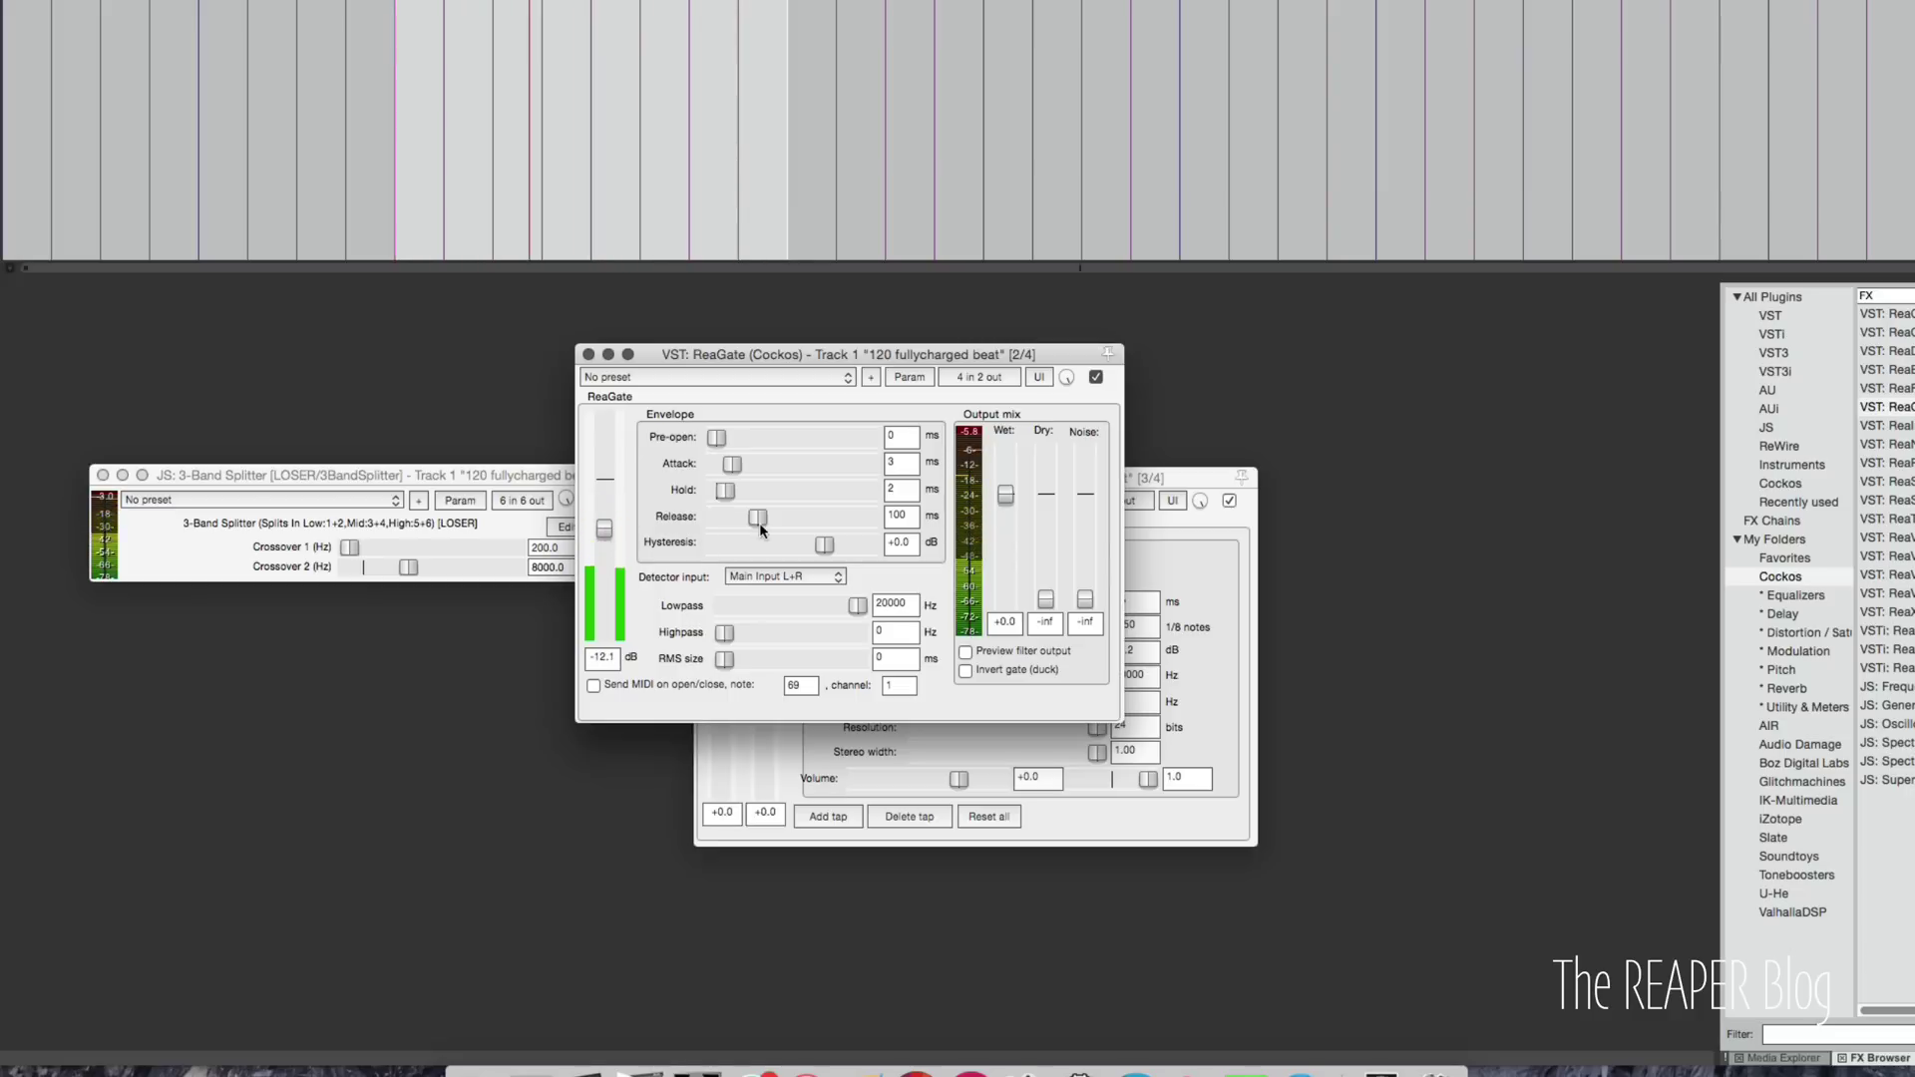
pyautogui.moveTo(758, 517); pyautogui.dragTo(637, 531)
pyautogui.moveTo(725, 490)
pyautogui.mouseDown()
pyautogui.moveTo(700, 489)
pyautogui.moveTo(716, 465)
pyautogui.mouseUp()
pyautogui.moveTo(604, 528); pyautogui.dragTo(639, 570)
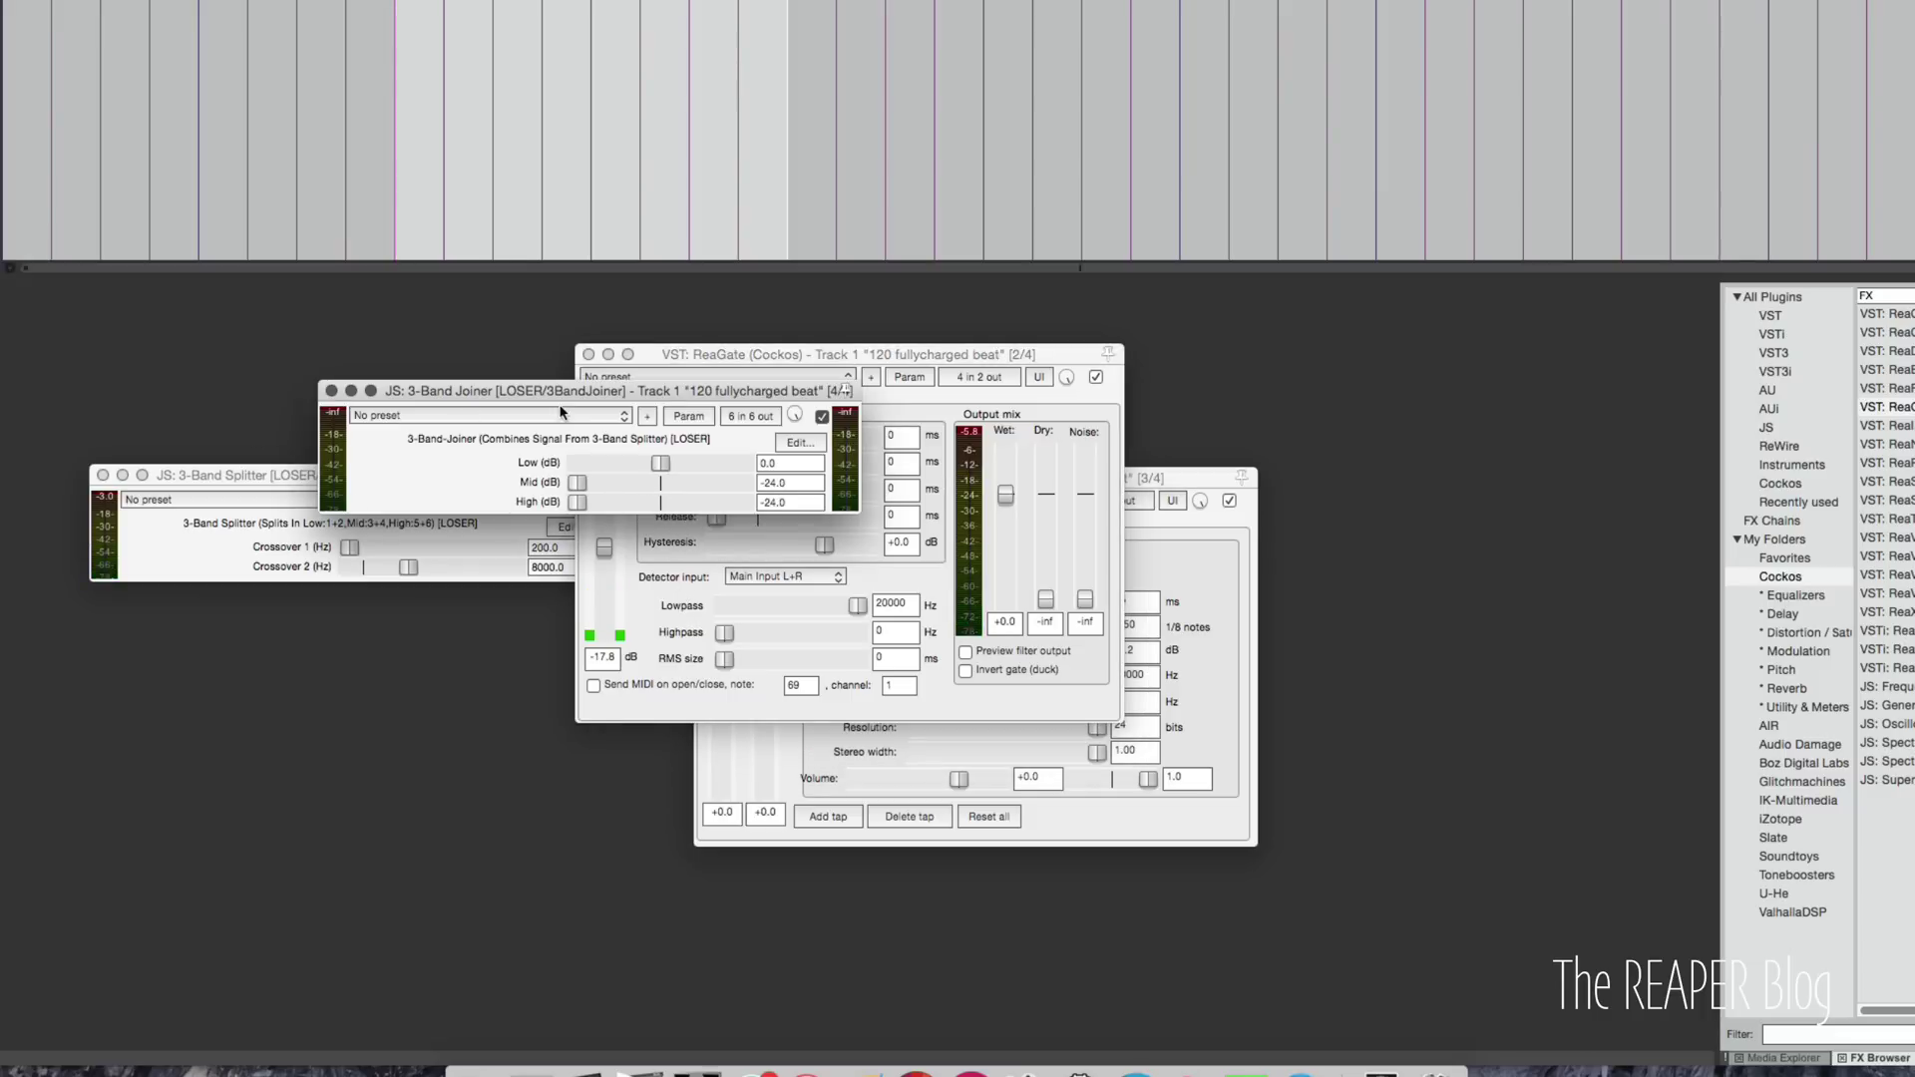
# Isolate the low band with the 3-Band Joiner's Mid and High at -24 dB, move its window below ReaGate, and play the loop.
pyautogui.moveTo(559, 393); pyautogui.dragTo(589, 838)
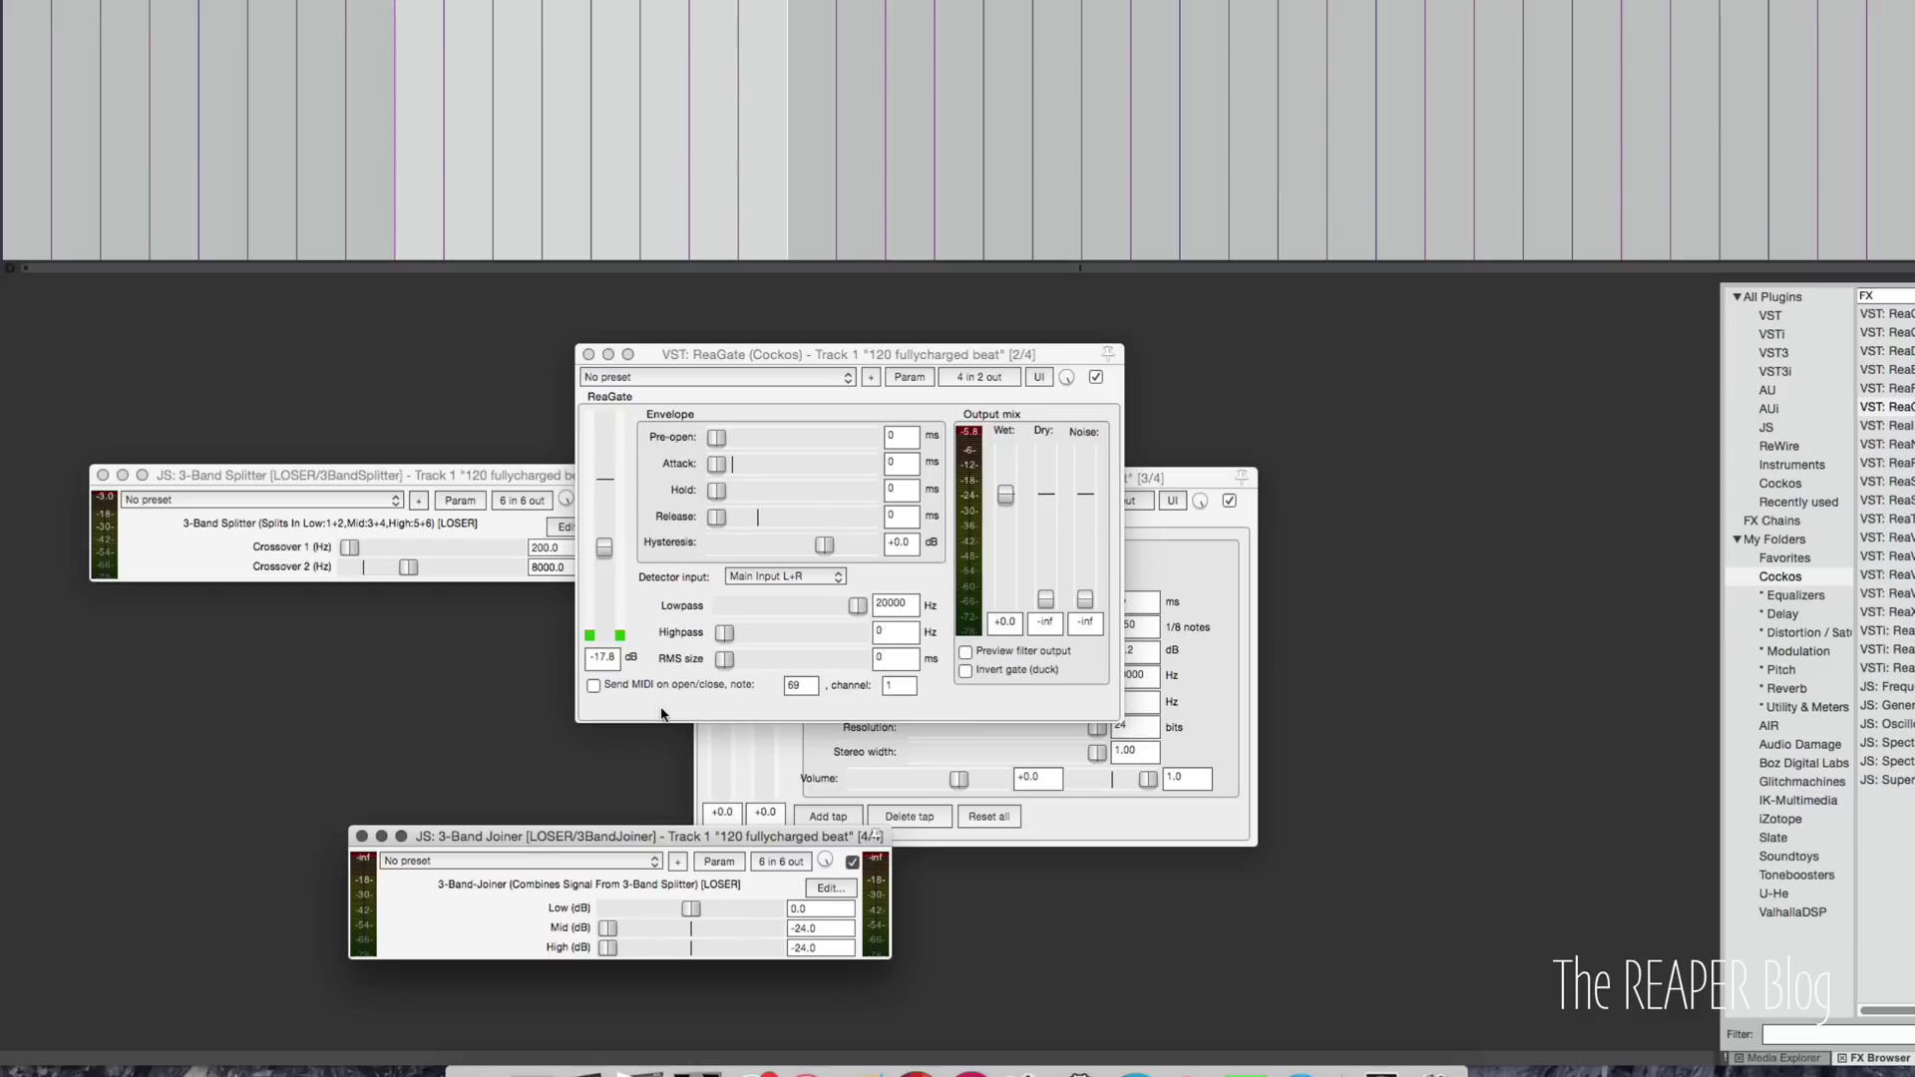
pyautogui.press('space')
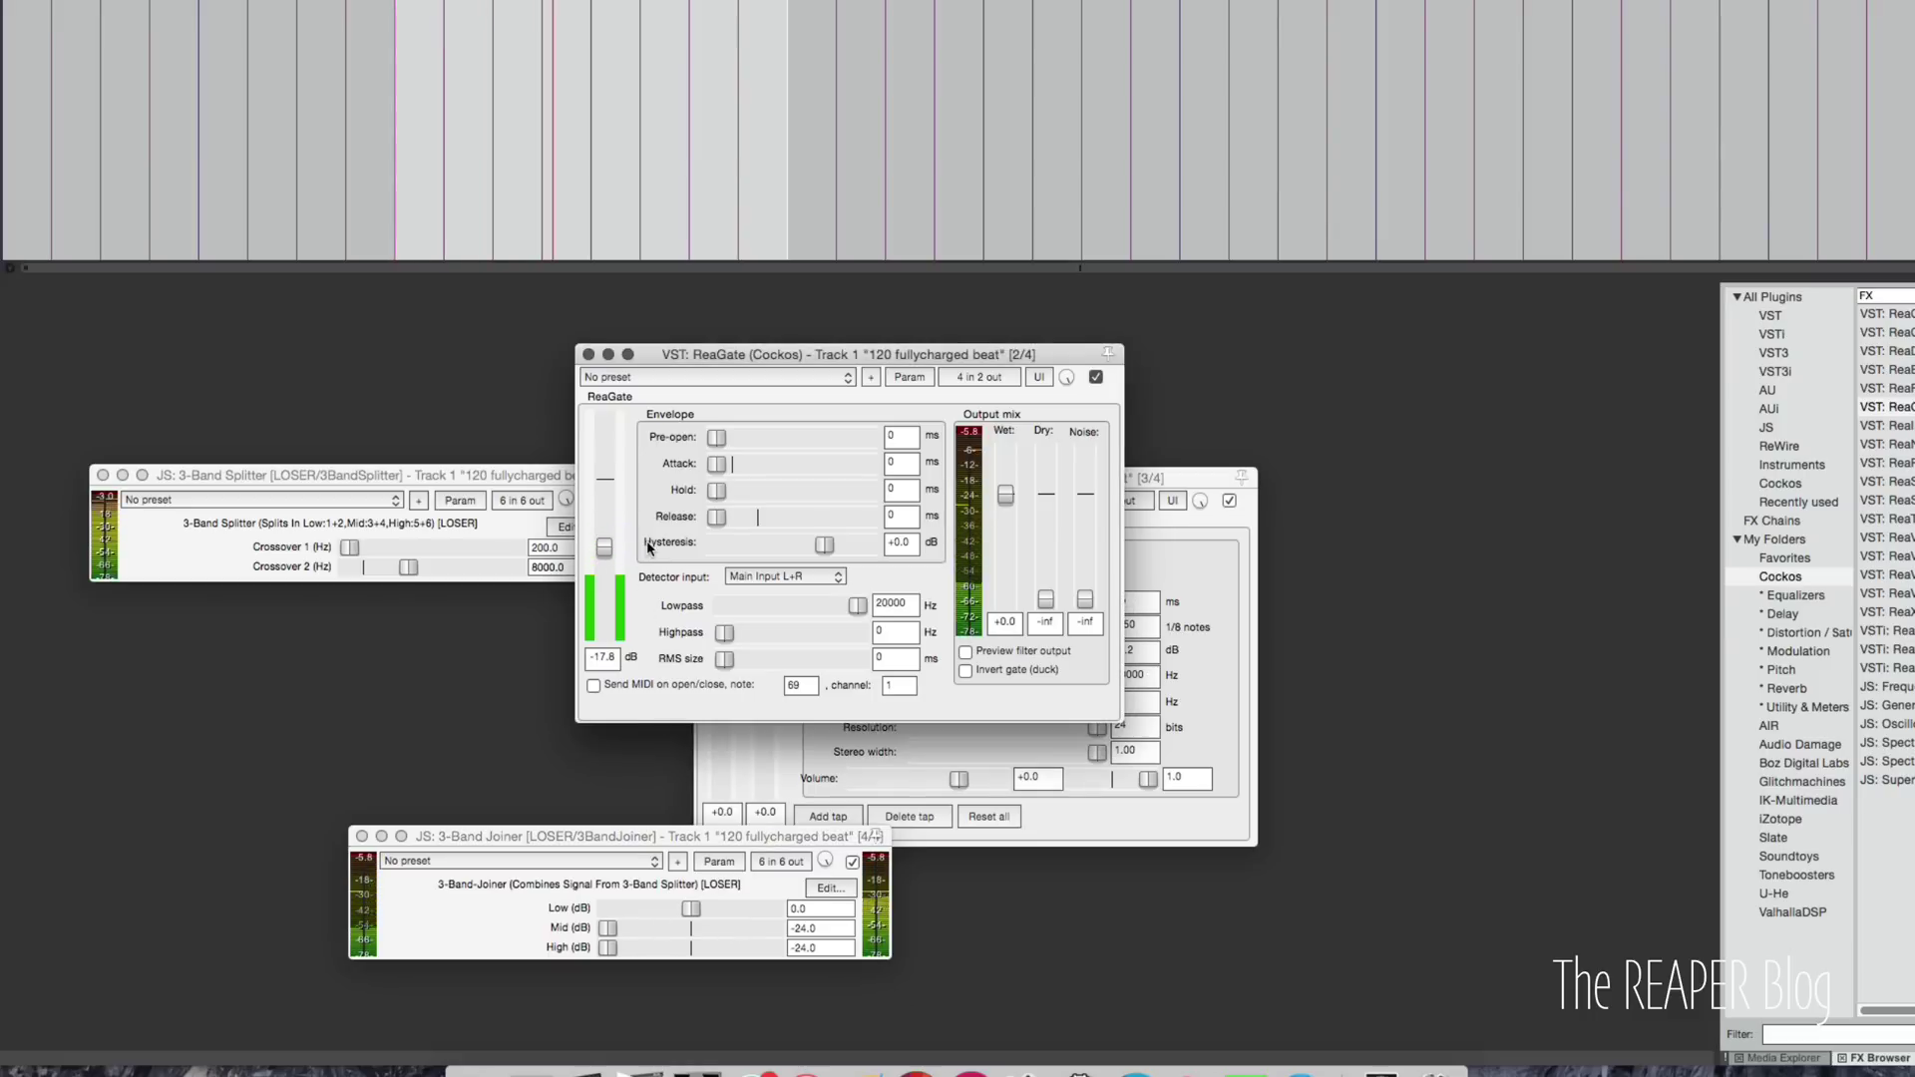
# Set ReaGate's threshold to about -14.2 dB, pre-open, attack and hold to 1 ms, release to about 6 ms, and compare it bypassed.
pyautogui.moveTo(716, 490); pyautogui.dragTo(736, 521)
pyautogui.moveTo(604, 547); pyautogui.dragTo(605, 532)
pyautogui.moveTo(720, 466); pyautogui.dragTo(731, 440)
pyautogui.moveTo(605, 532); pyautogui.dragTo(608, 542)
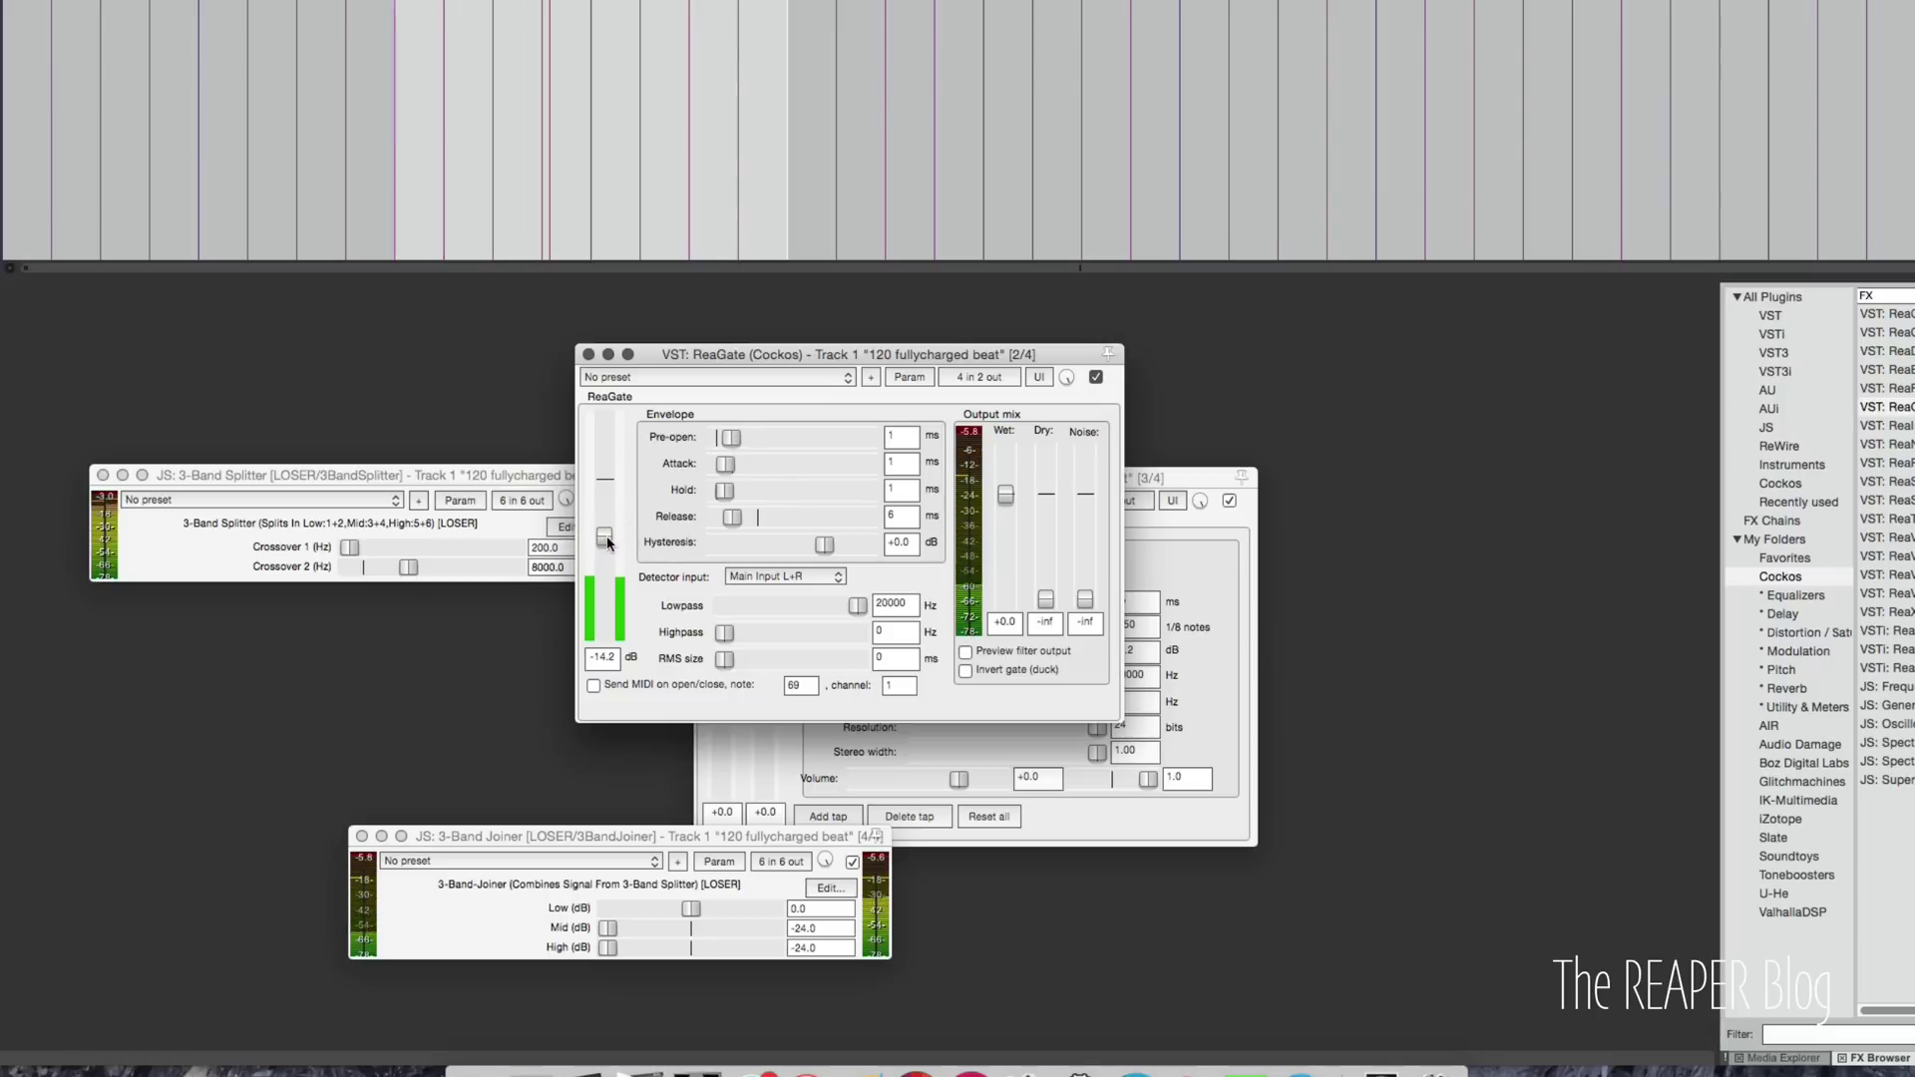
pyautogui.click(1096, 378)
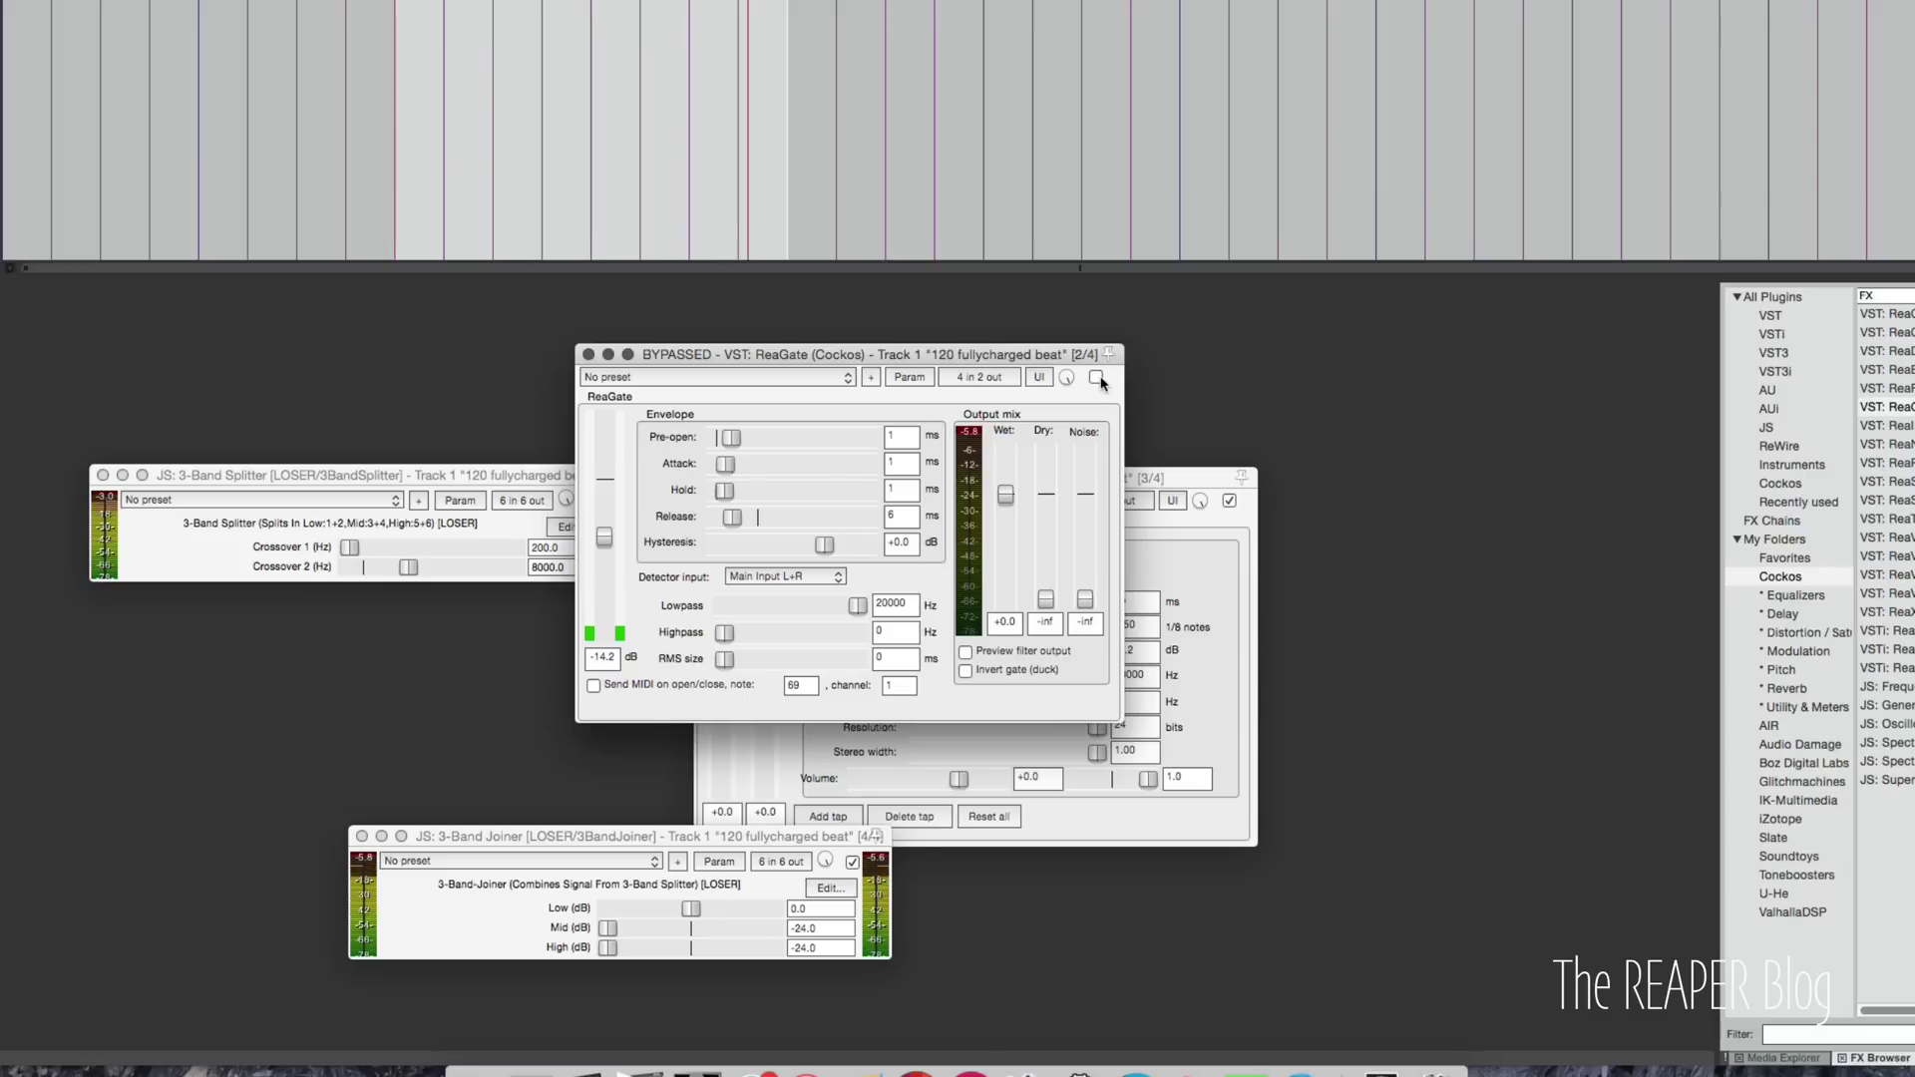
pyautogui.click(1097, 379)
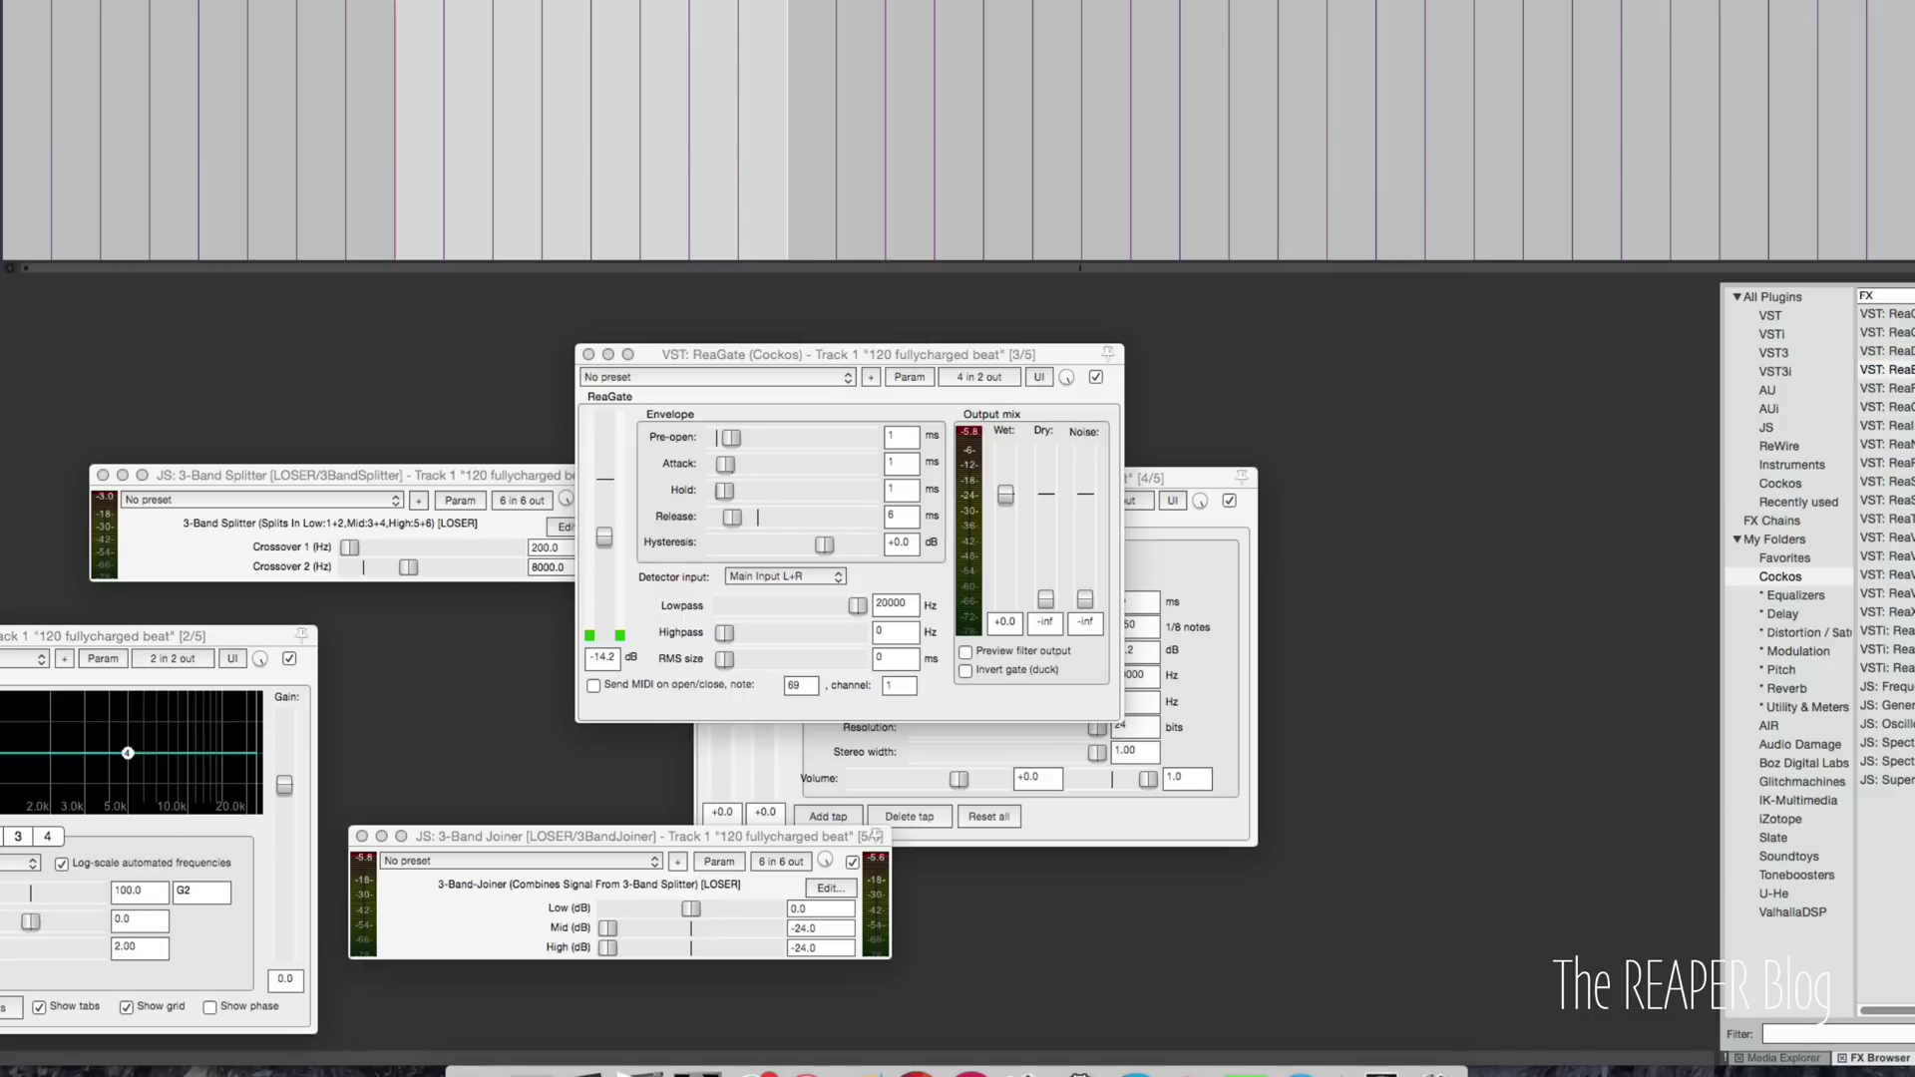
# Insert ReaEQ after ReaGate and boost its band 2 by about 7.8 dB at 71.7 Hz, with a slight low-mid cut.
pyautogui.moveTo(55, 642); pyautogui.dragTo(688, 311)
pyautogui.moveTo(570, 426); pyautogui.dragTo(477, 404)
pyautogui.moveTo(667, 426); pyautogui.dragTo(476, 388)
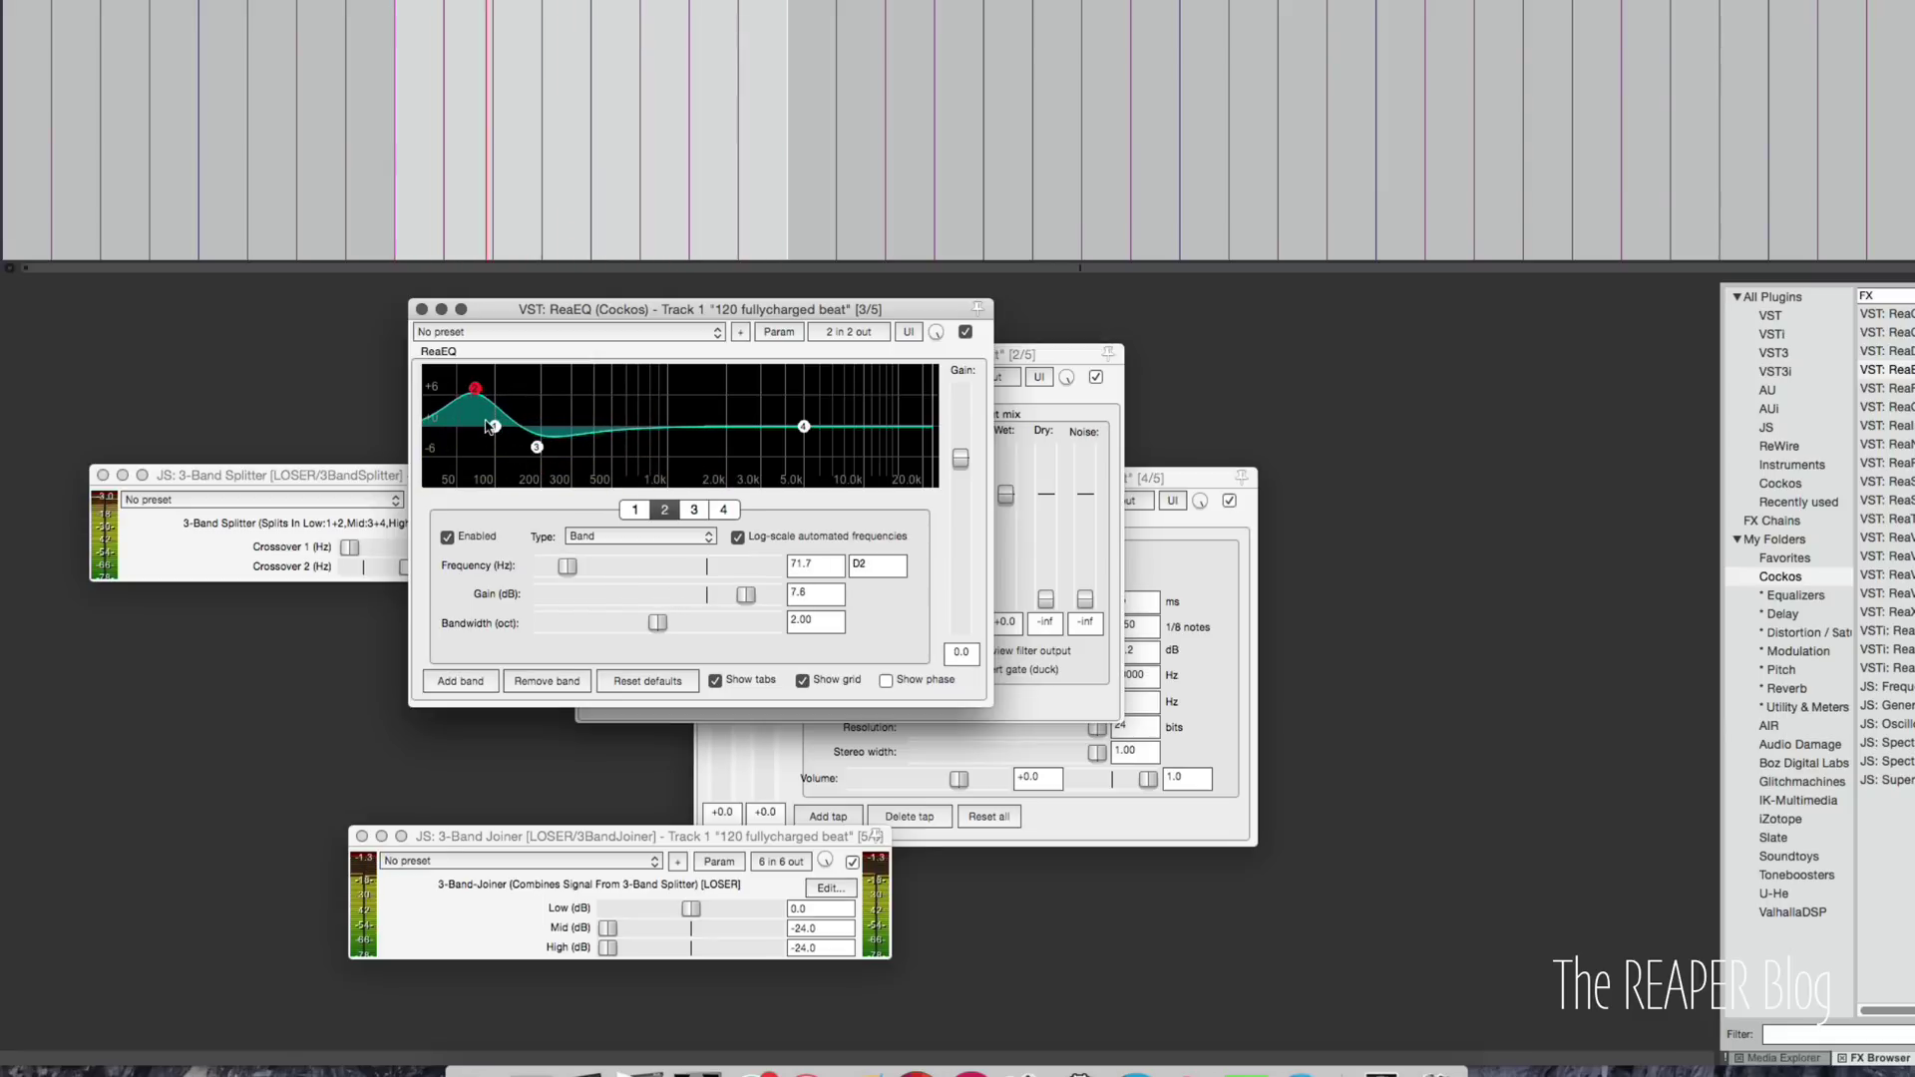
# Close the ReaEQ and ReaGate windows and reset the 3-Band Joiner's Mid and High levels to 0 dB.
pyautogui.press('Escape')
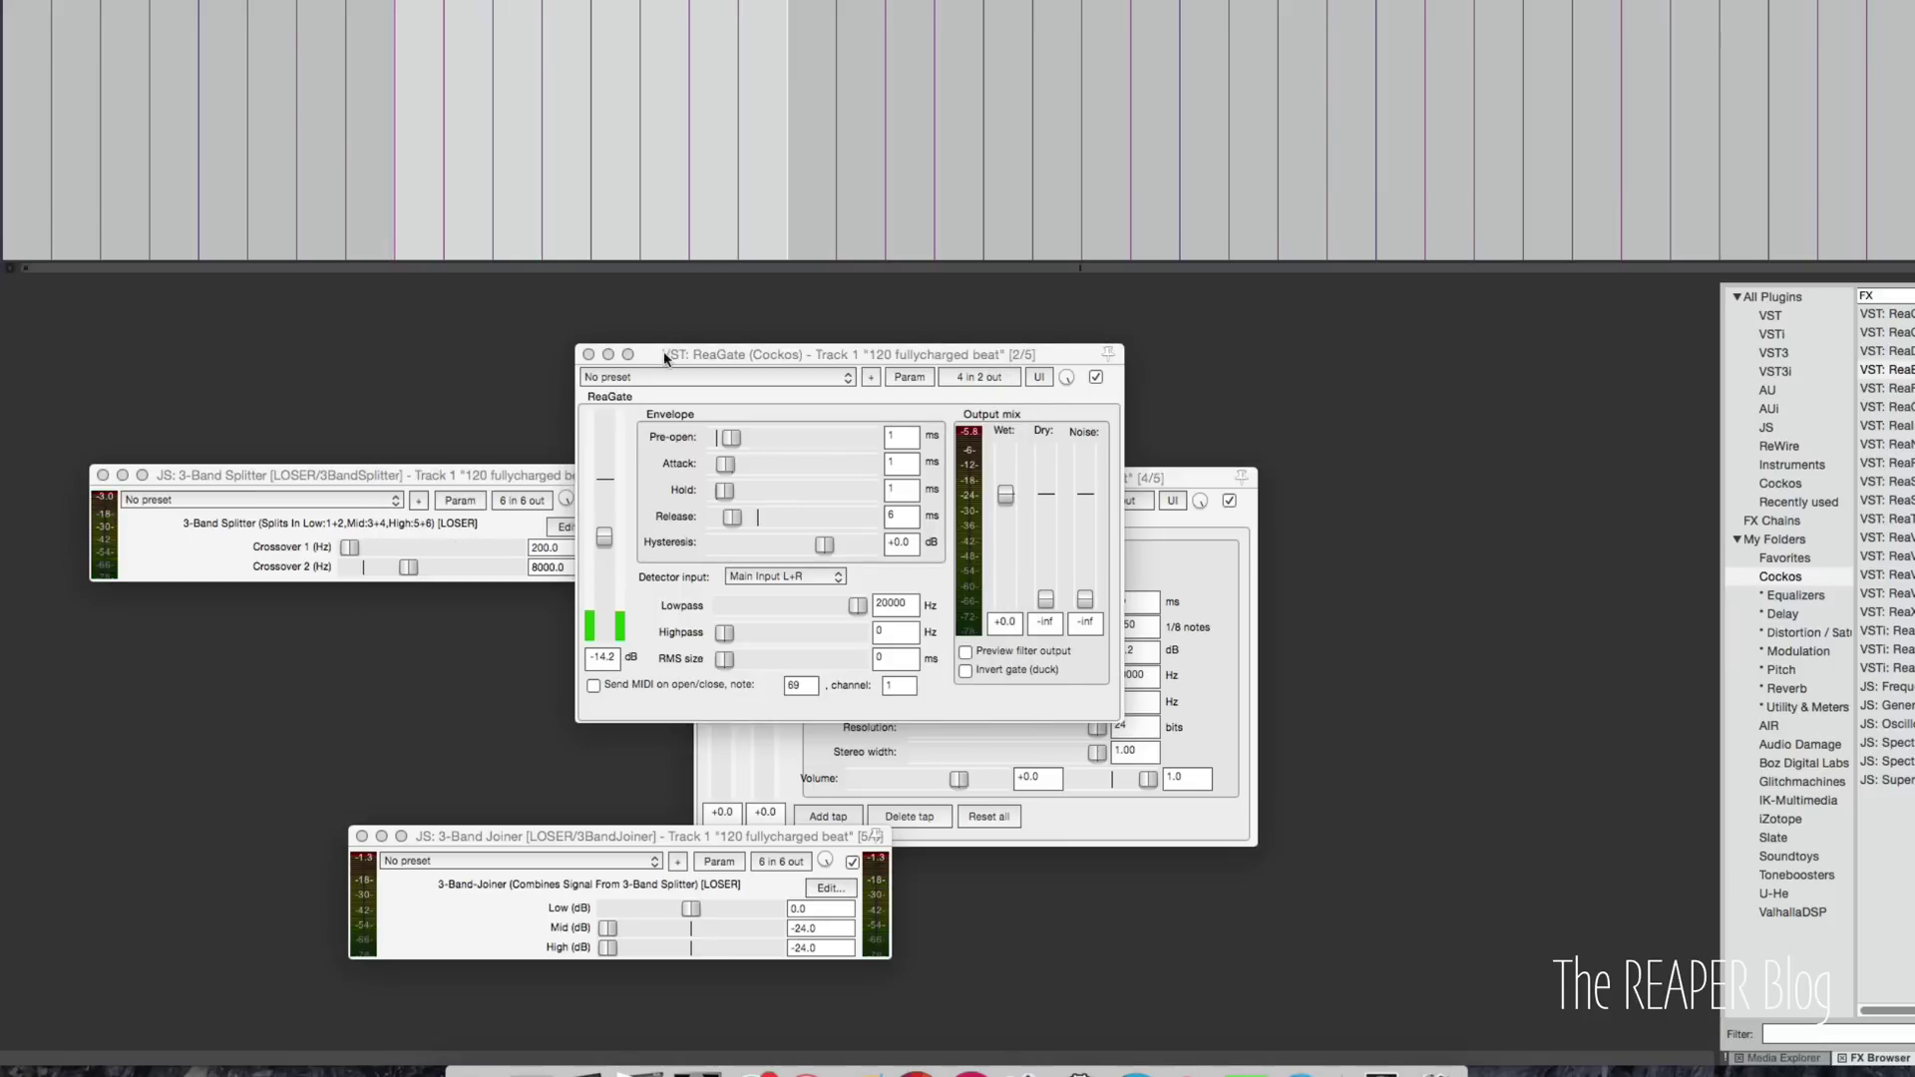
pyautogui.press('Escape')
pyautogui.click(606, 931)
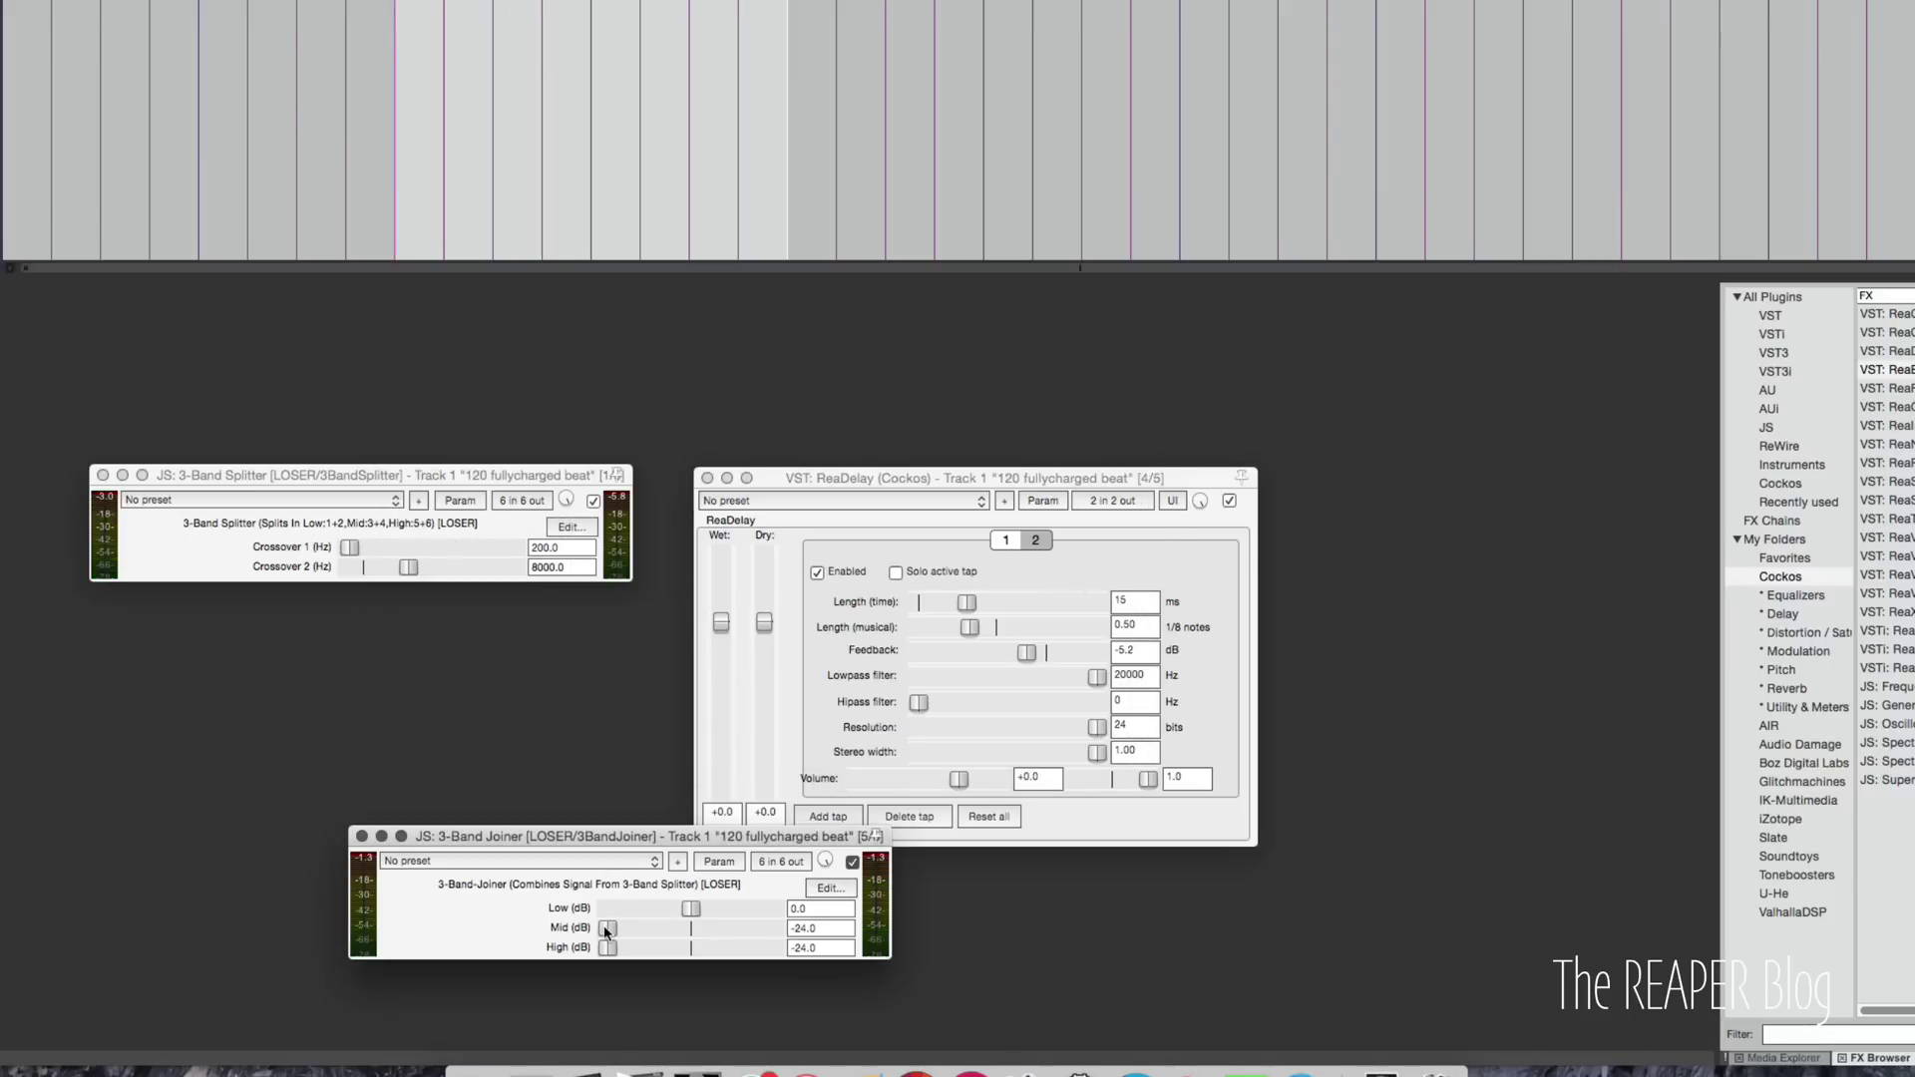
pyautogui.doubleClick(605, 948)
# Insert AIR Lo-Fi from the AIR plug-ins between ReaEQ and ReaDelay.
pyautogui.click(1776, 732)
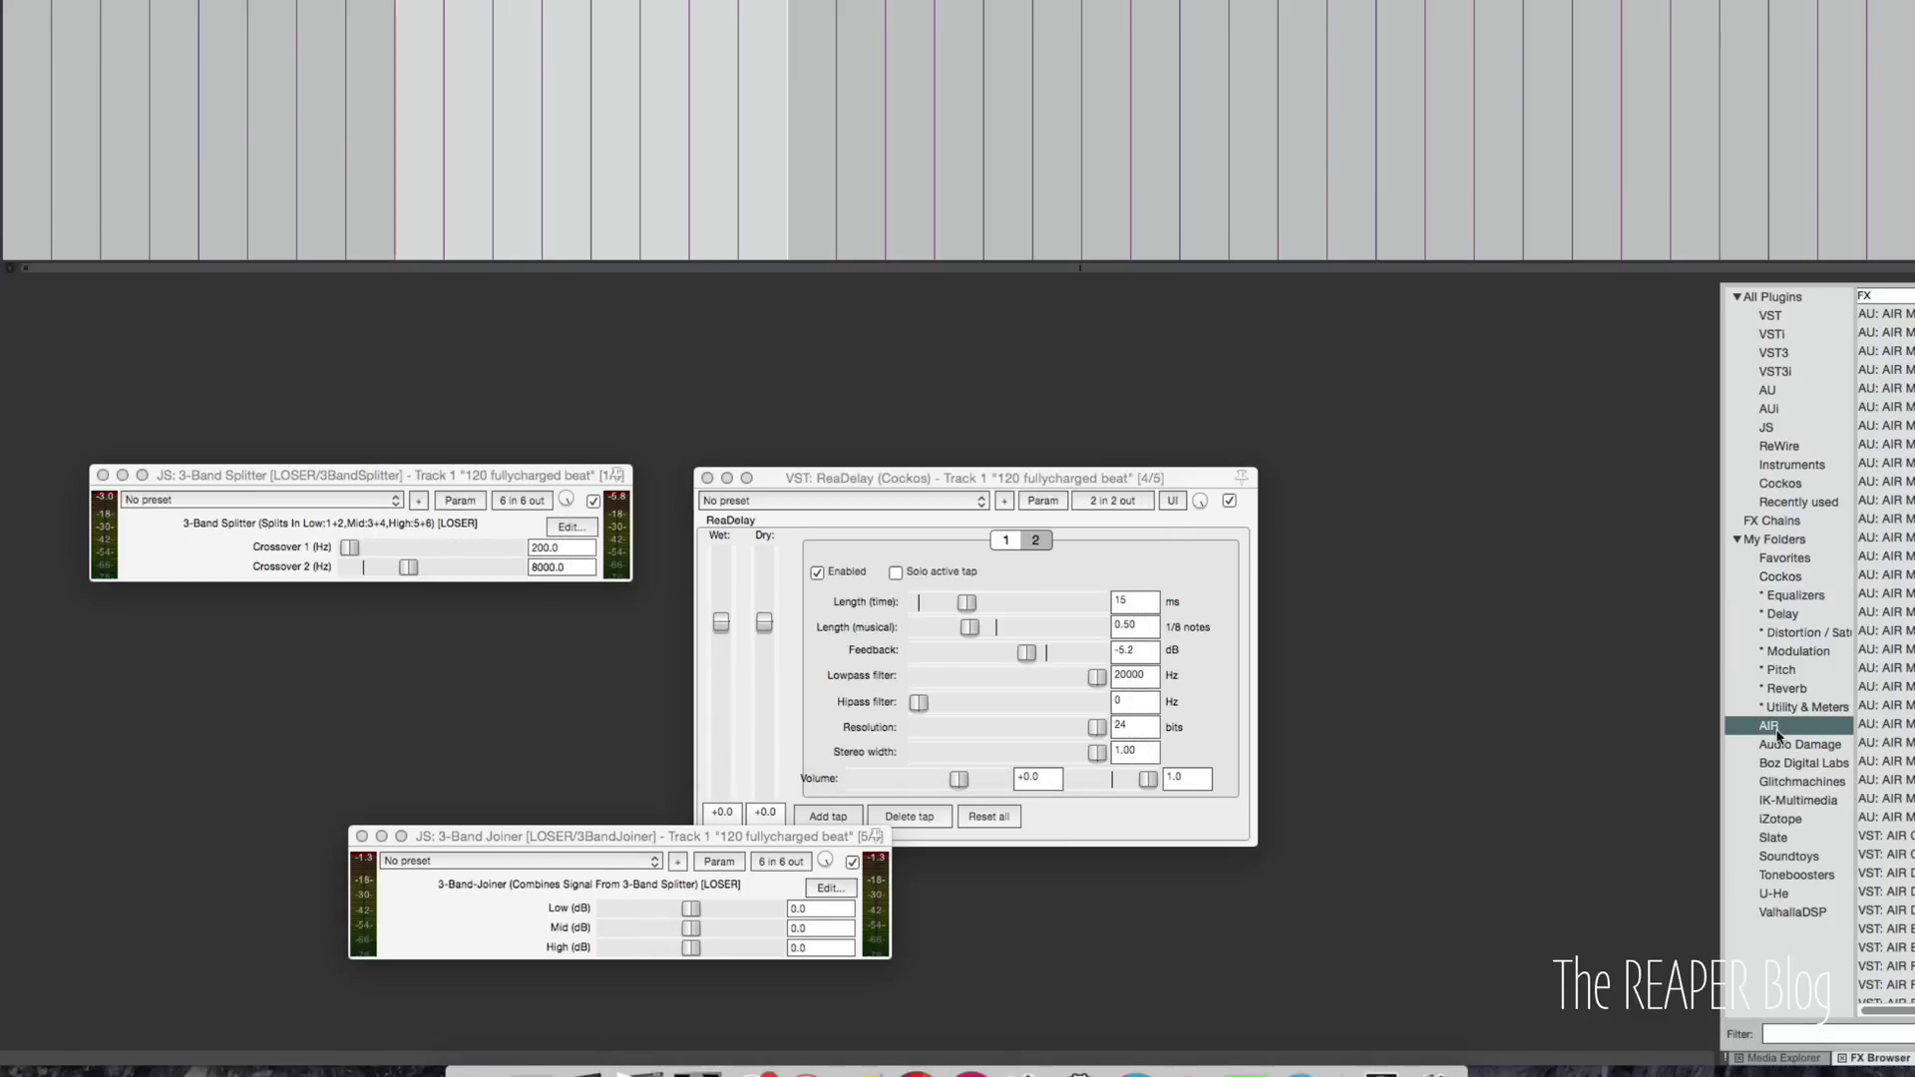
pyautogui.scroll(-6, 1886, 658)
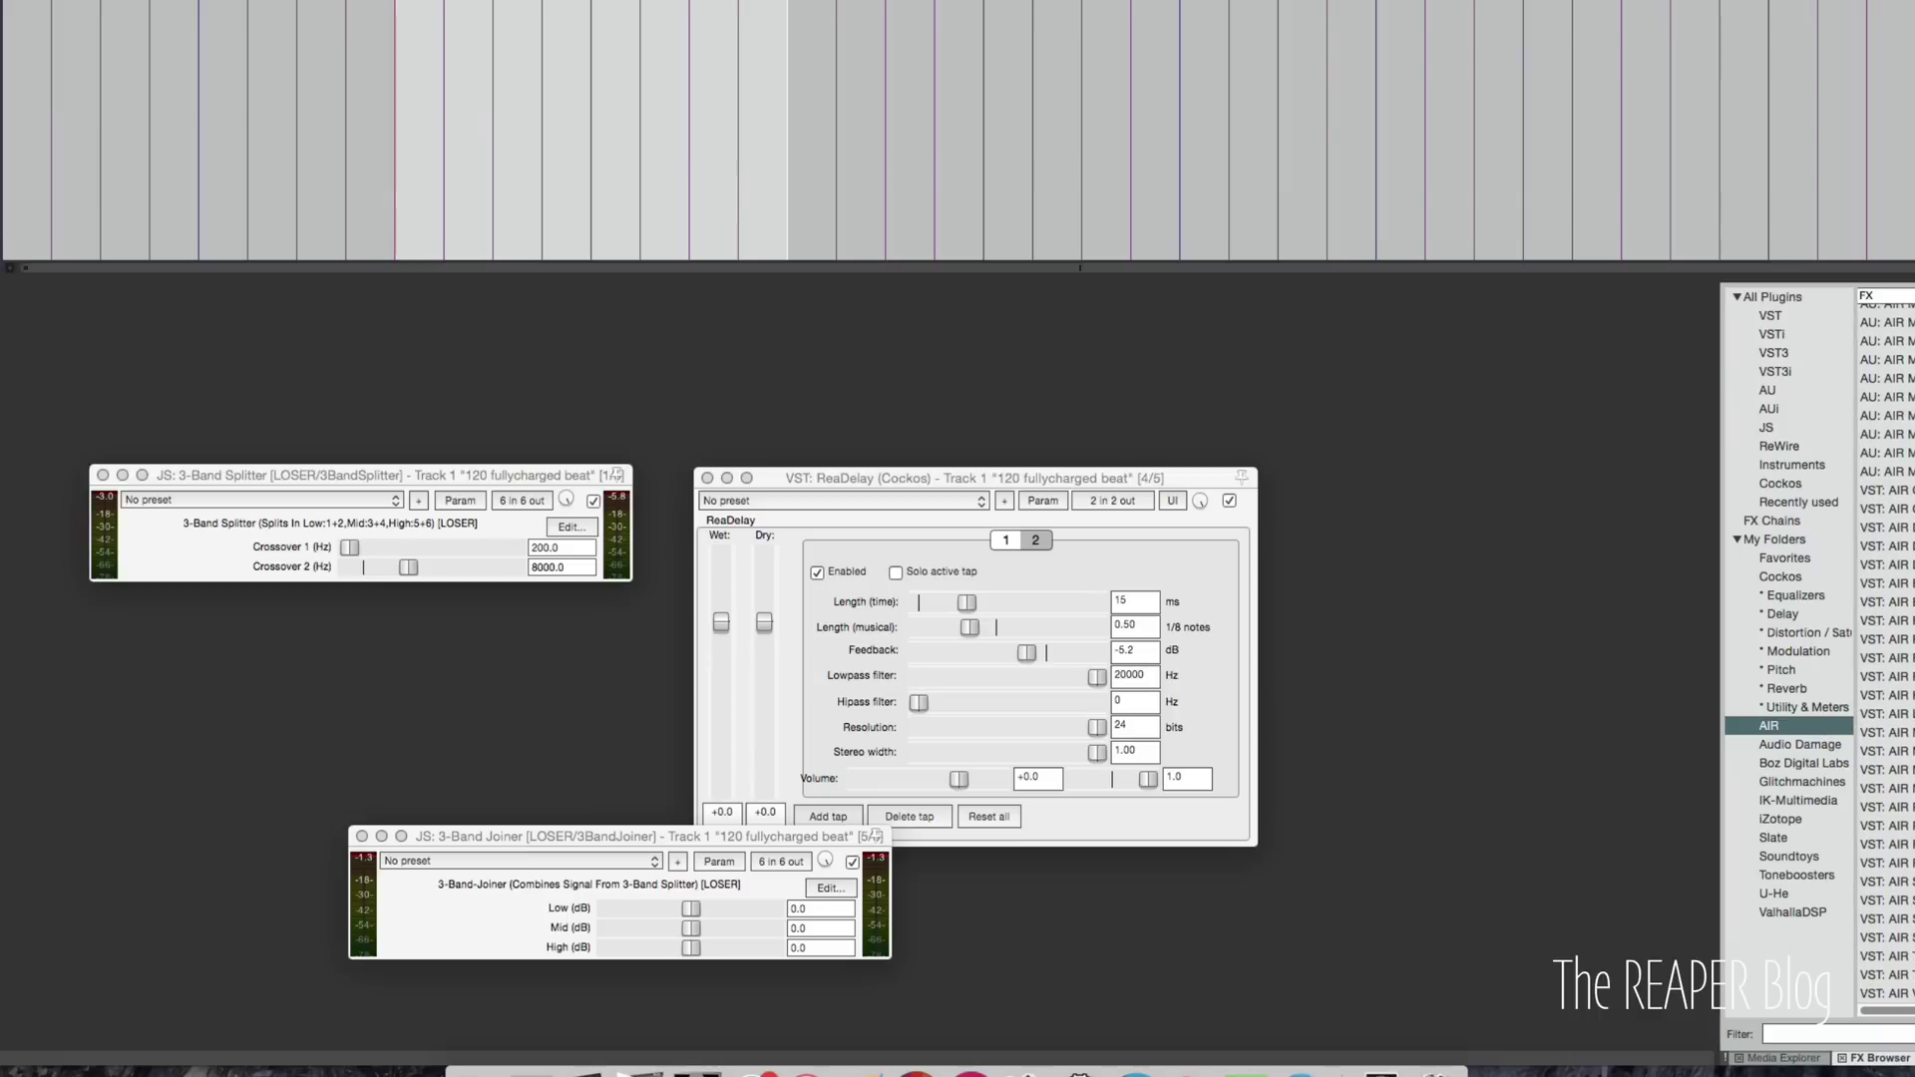
pyautogui.click(1885, 713)
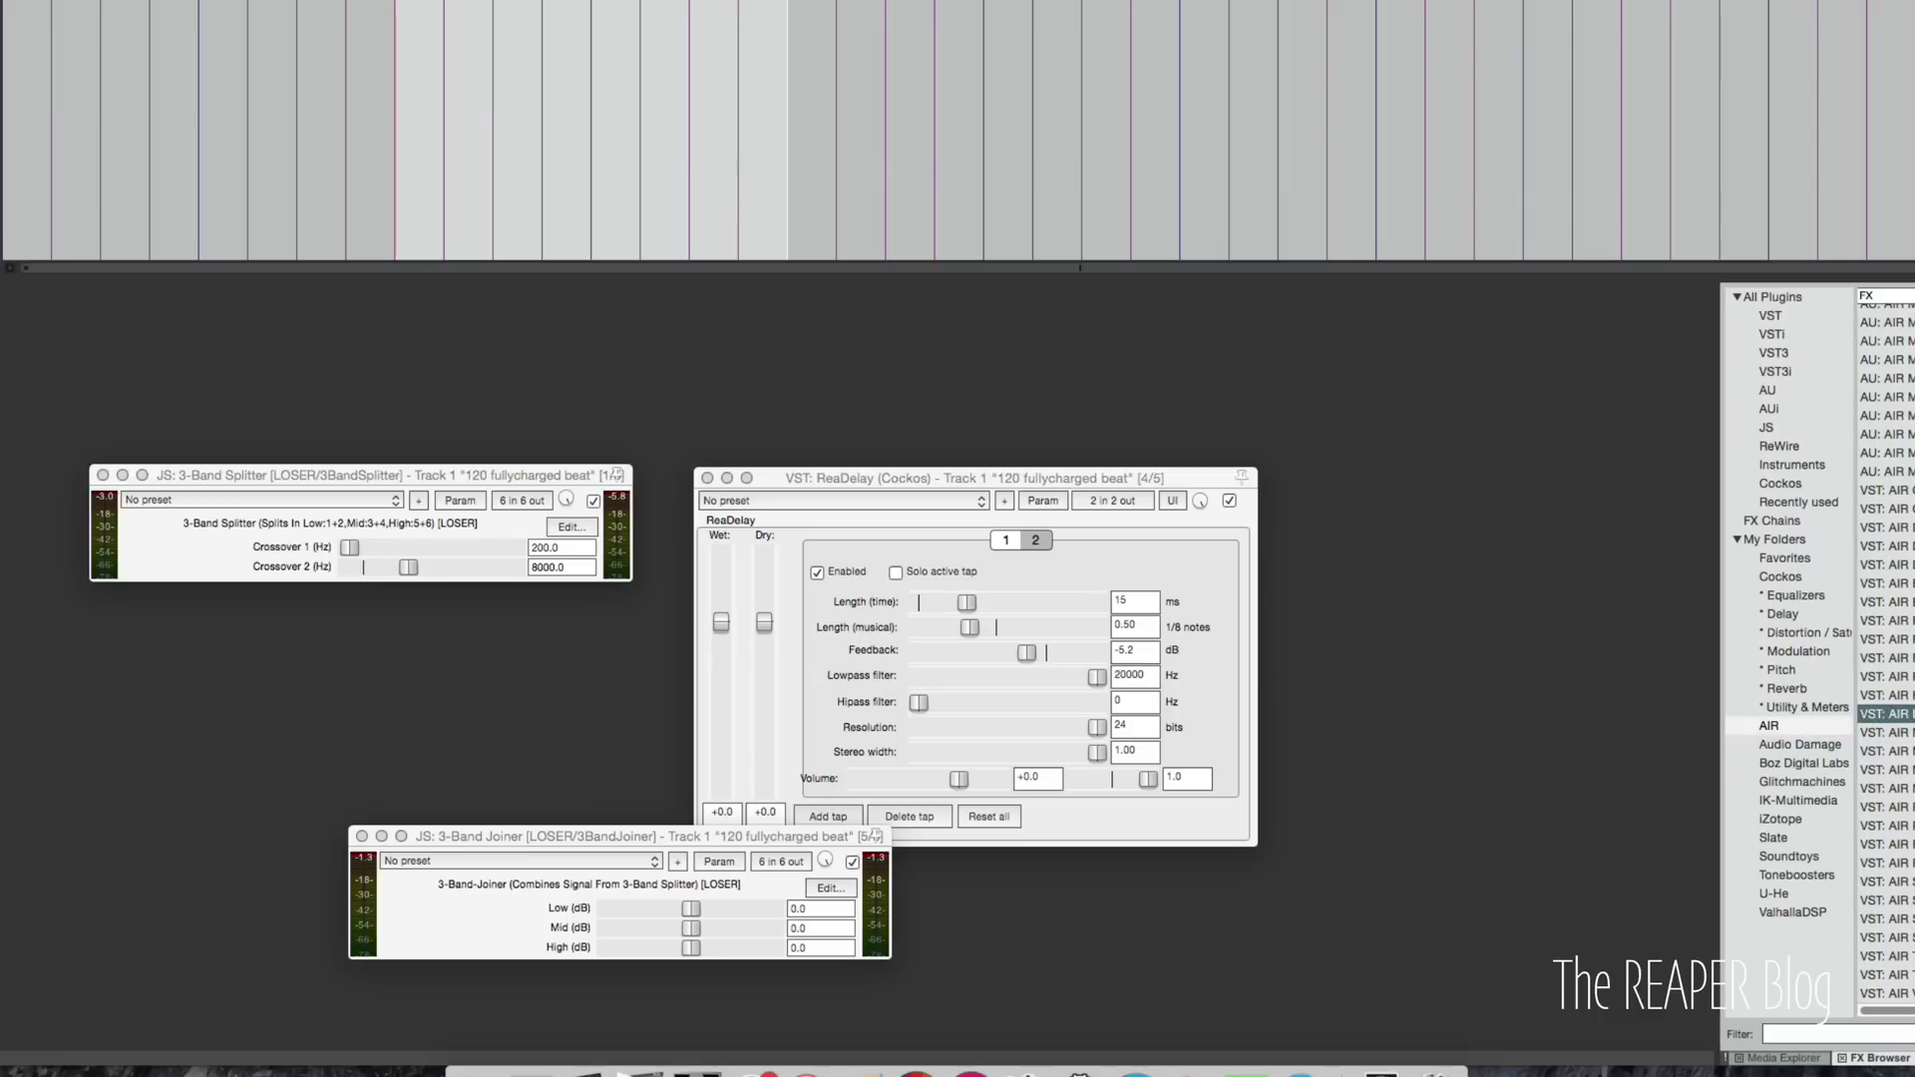
pyautogui.doubleClick(1885, 713)
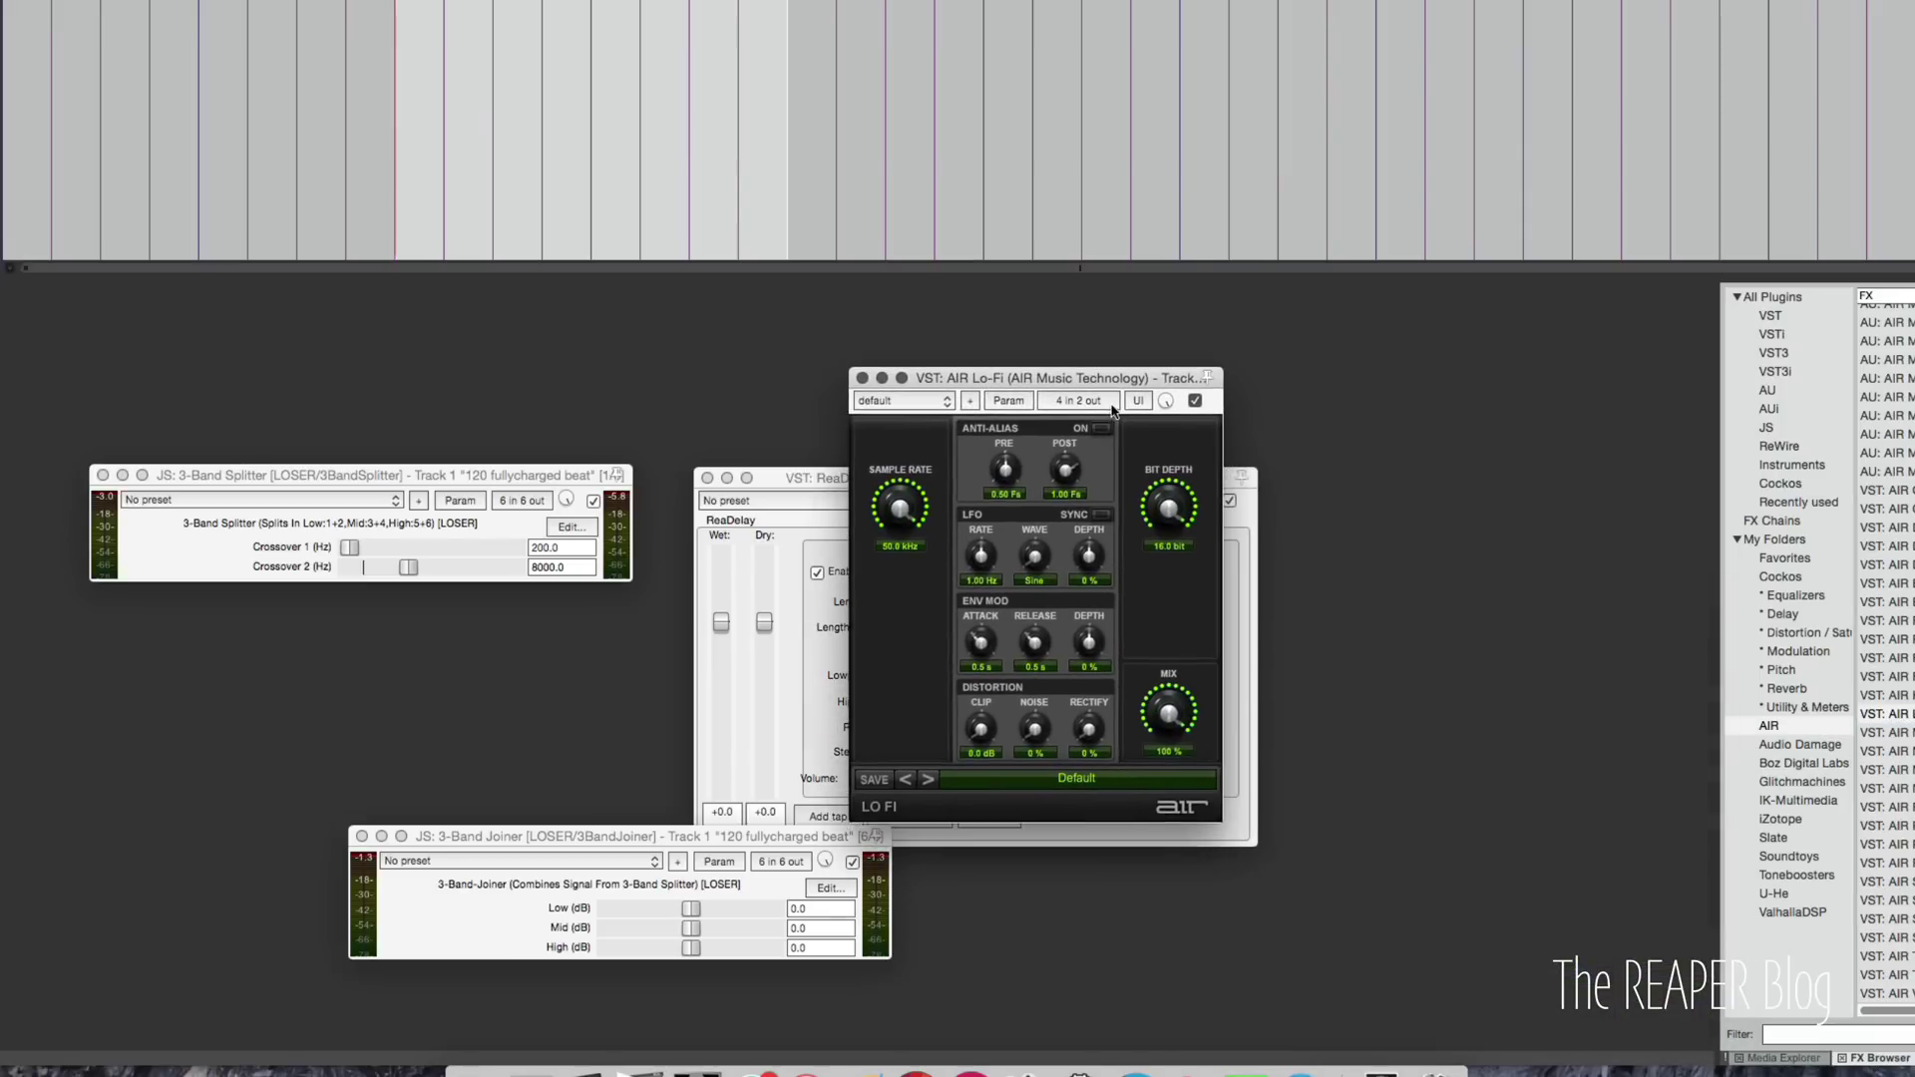
# Route AIR Lo-Fi's main inputs and outputs to channels 3 and 4 only, and close the pin connector.
pyautogui.click(1087, 401)
pyautogui.click(1140, 286)
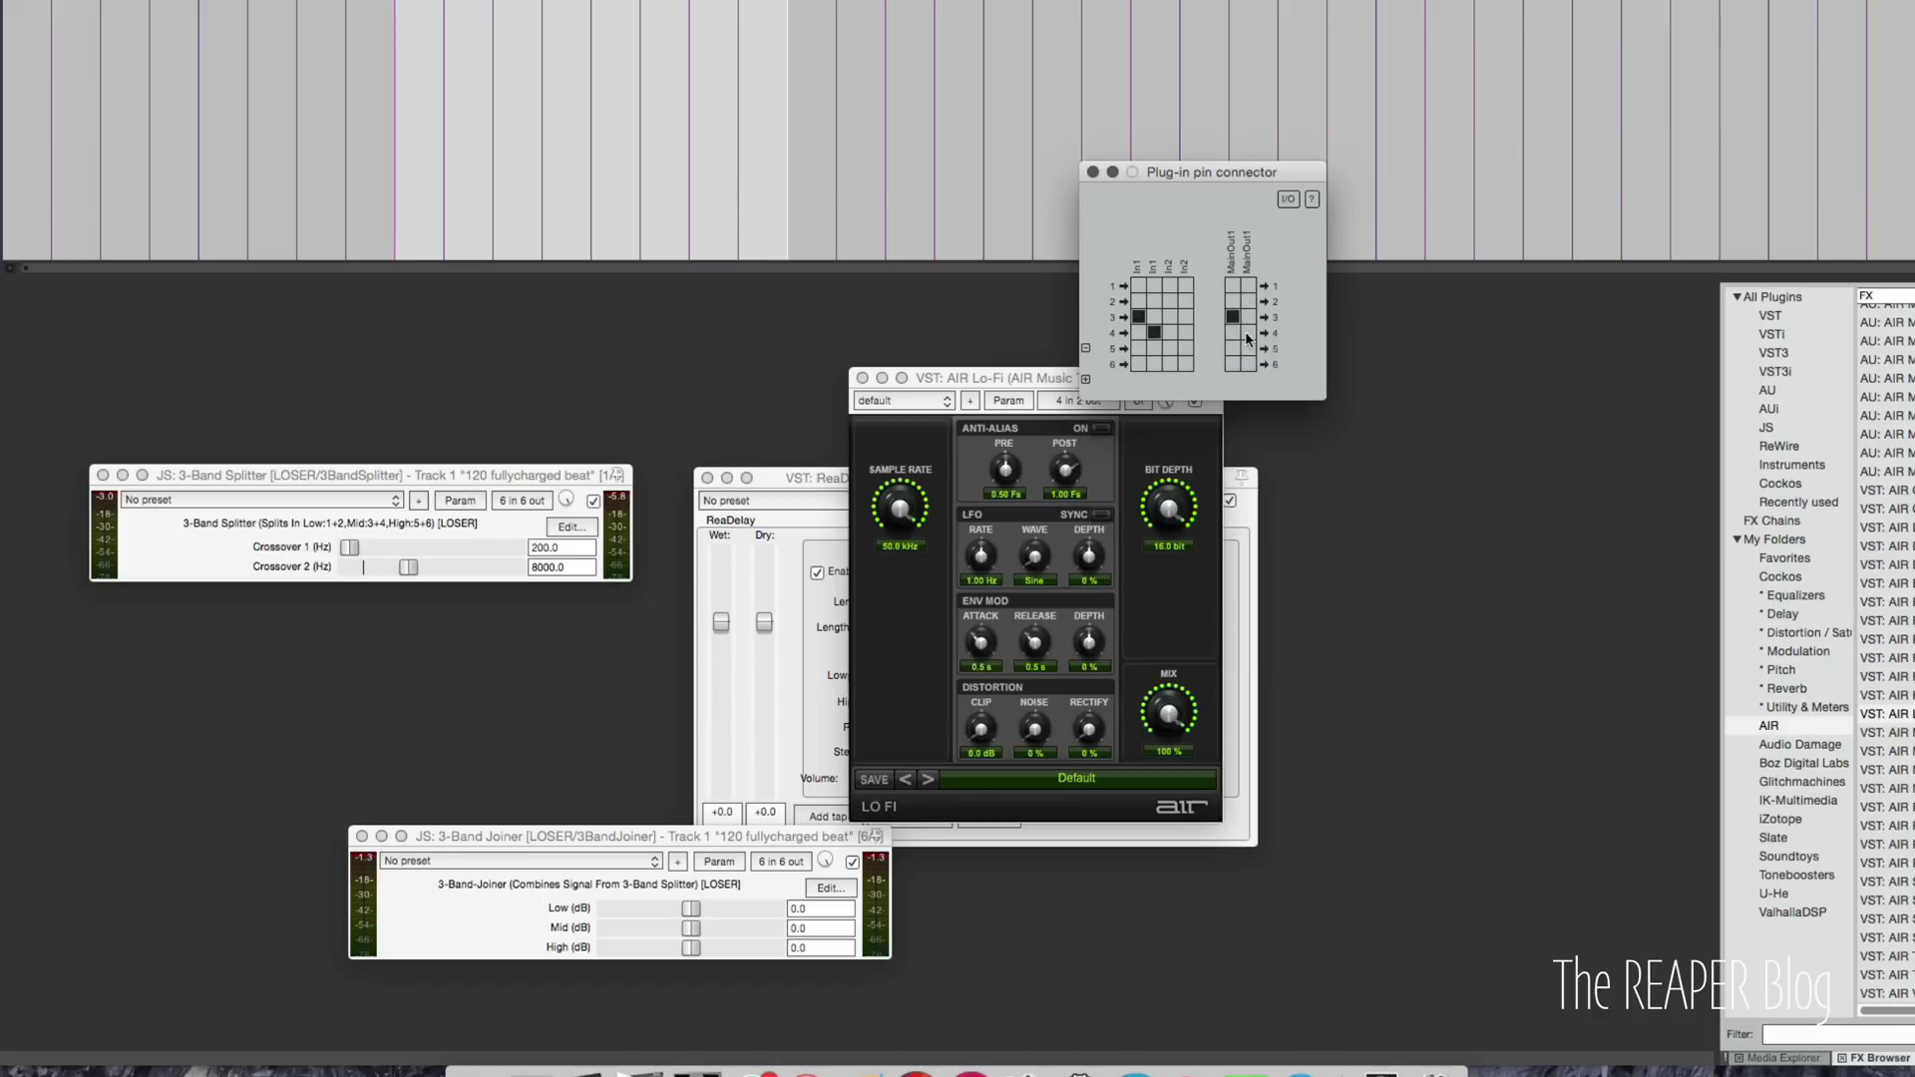
pyautogui.click(1093, 172)
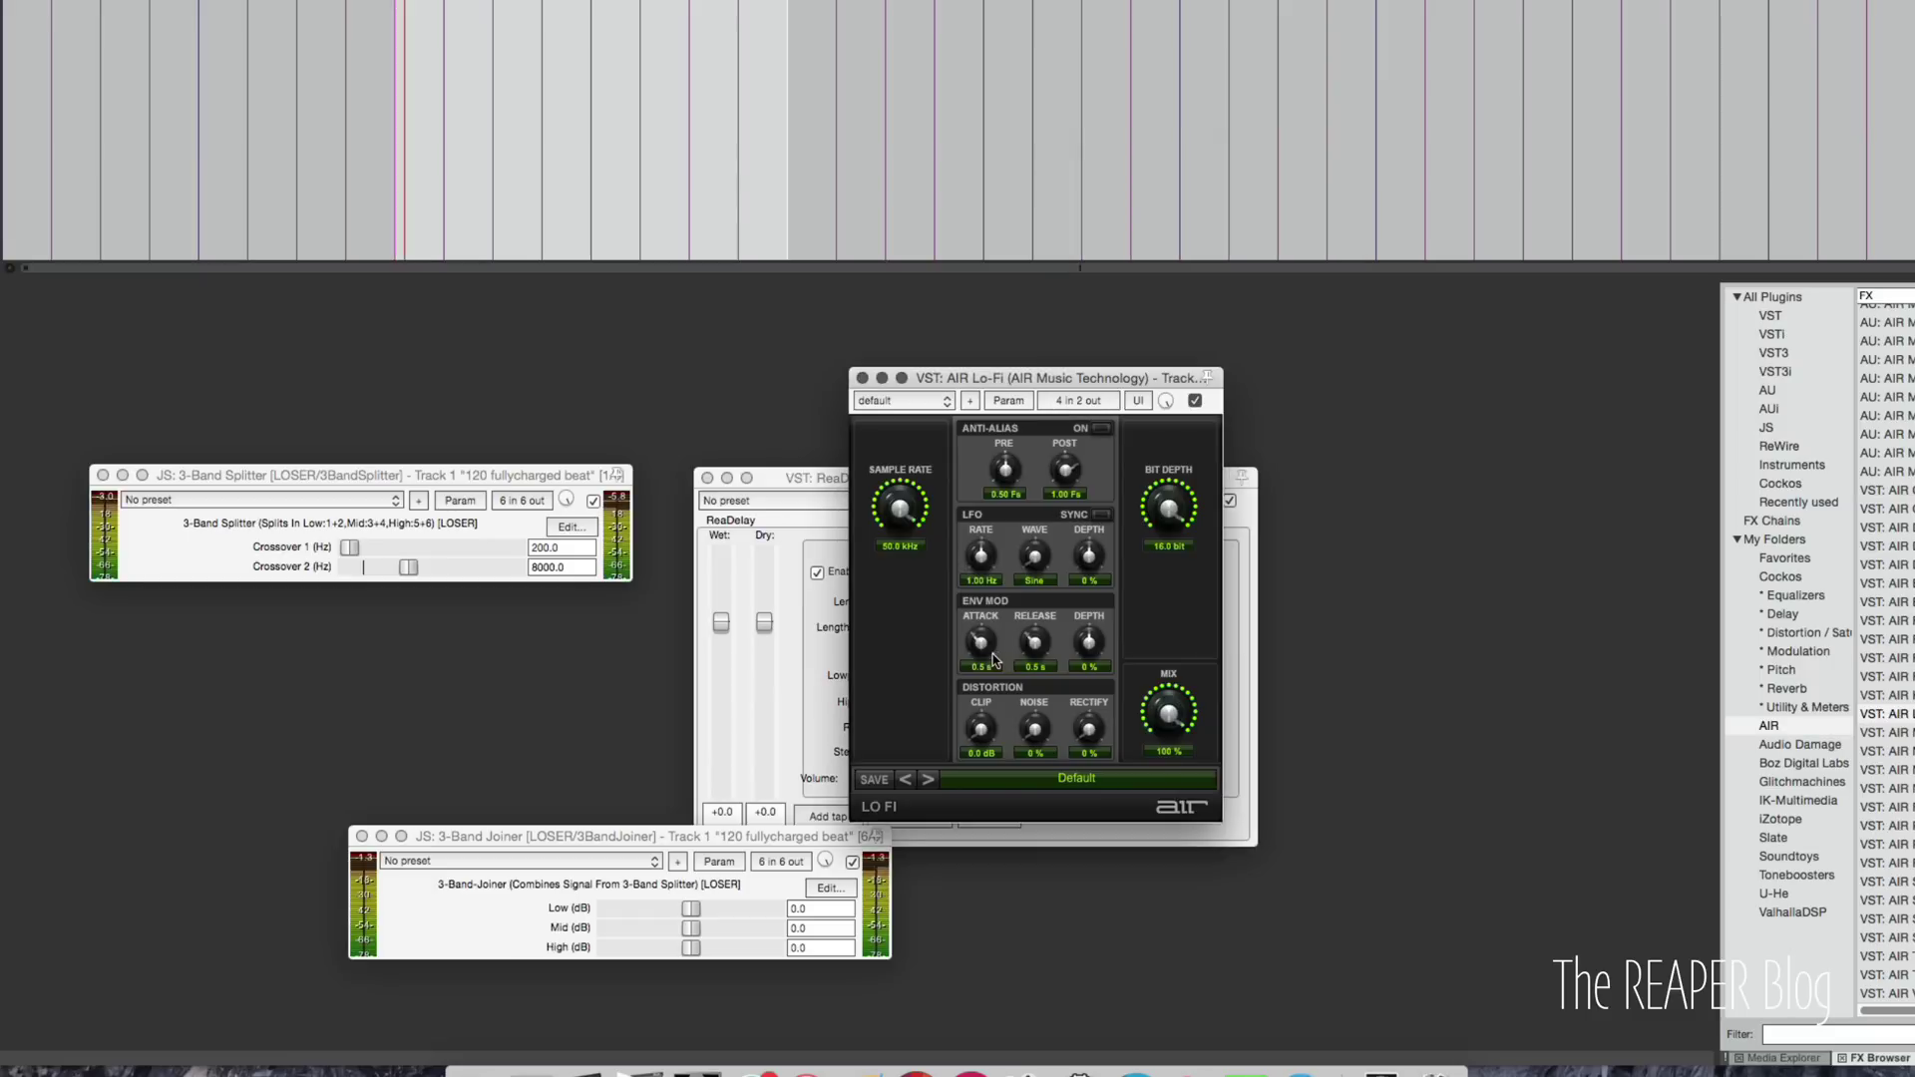
# Lower AIR Lo-Fi's sample rate, change its LFO wave to Saw, and toggle the LFO sync on and off.
pyautogui.moveTo(899, 508); pyautogui.dragTo(920, 611)
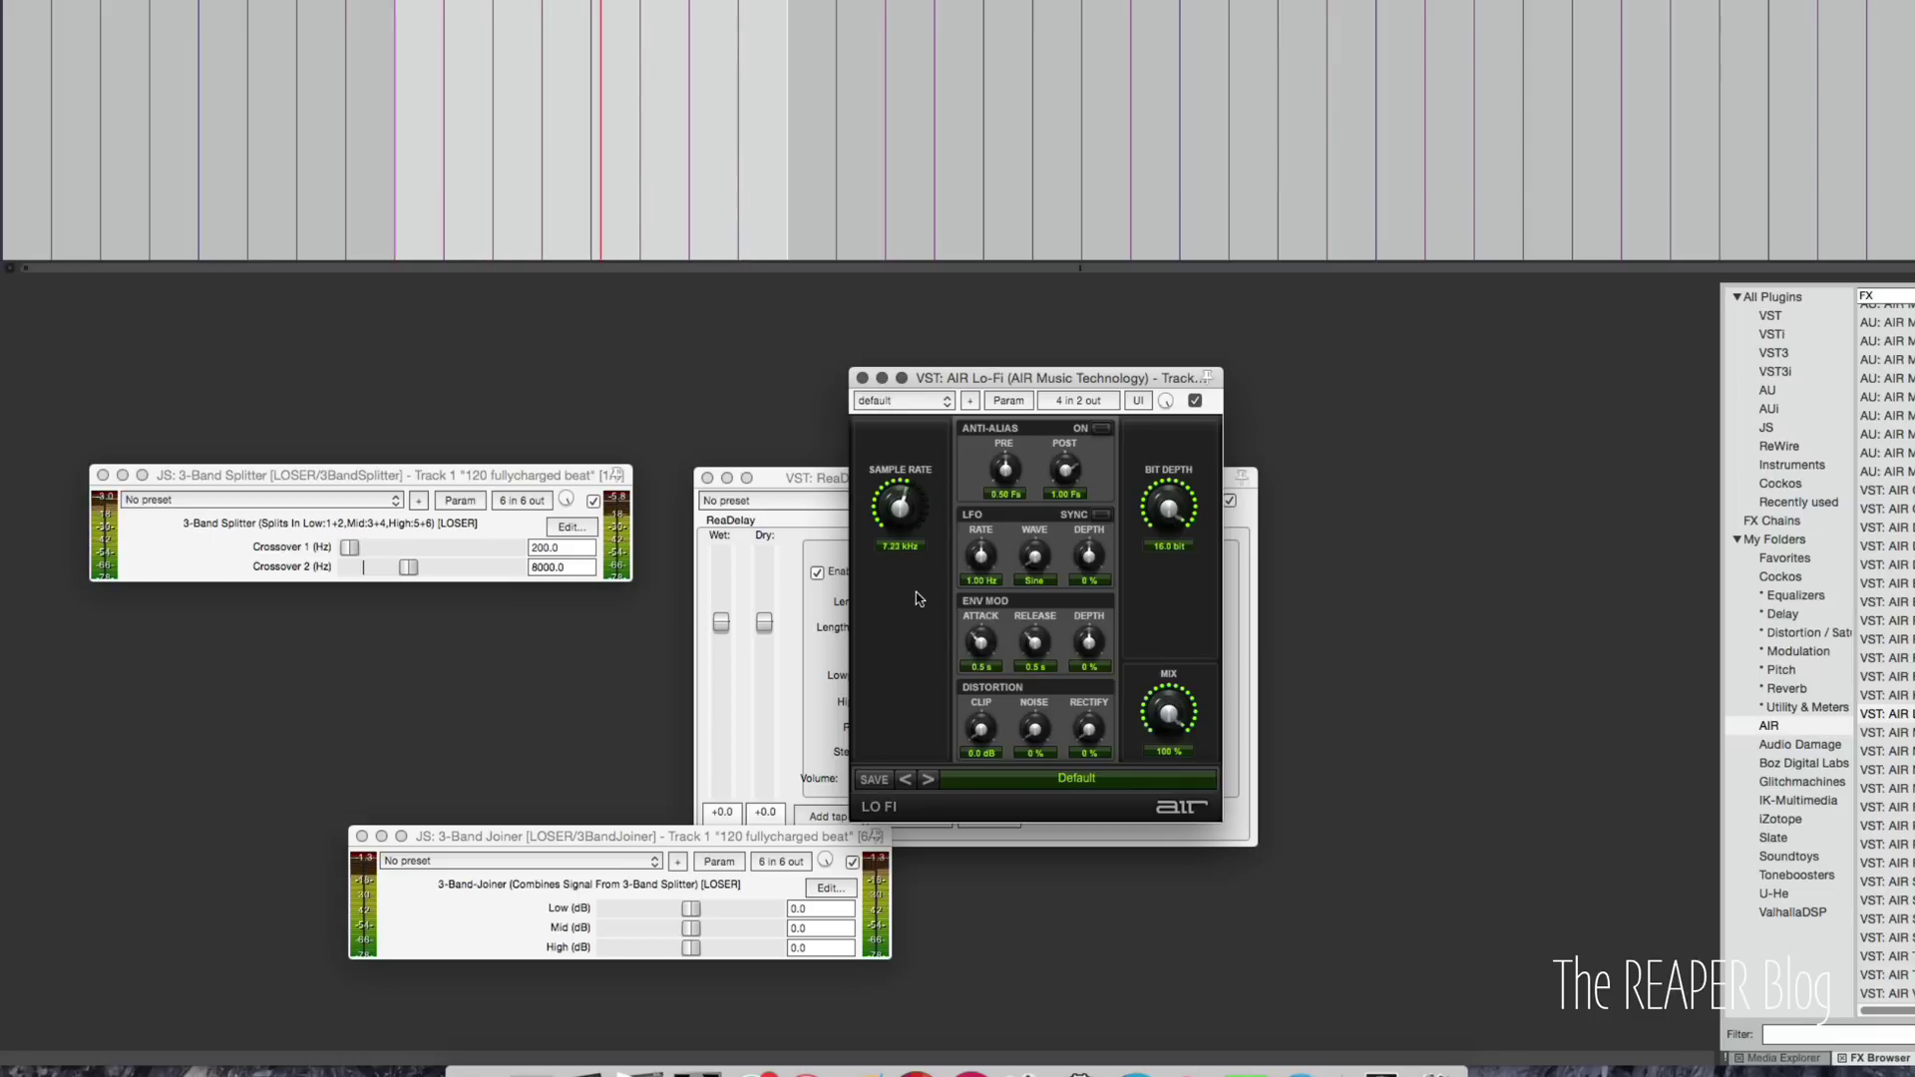
pyautogui.moveTo(1034, 556); pyautogui.dragTo(1037, 539)
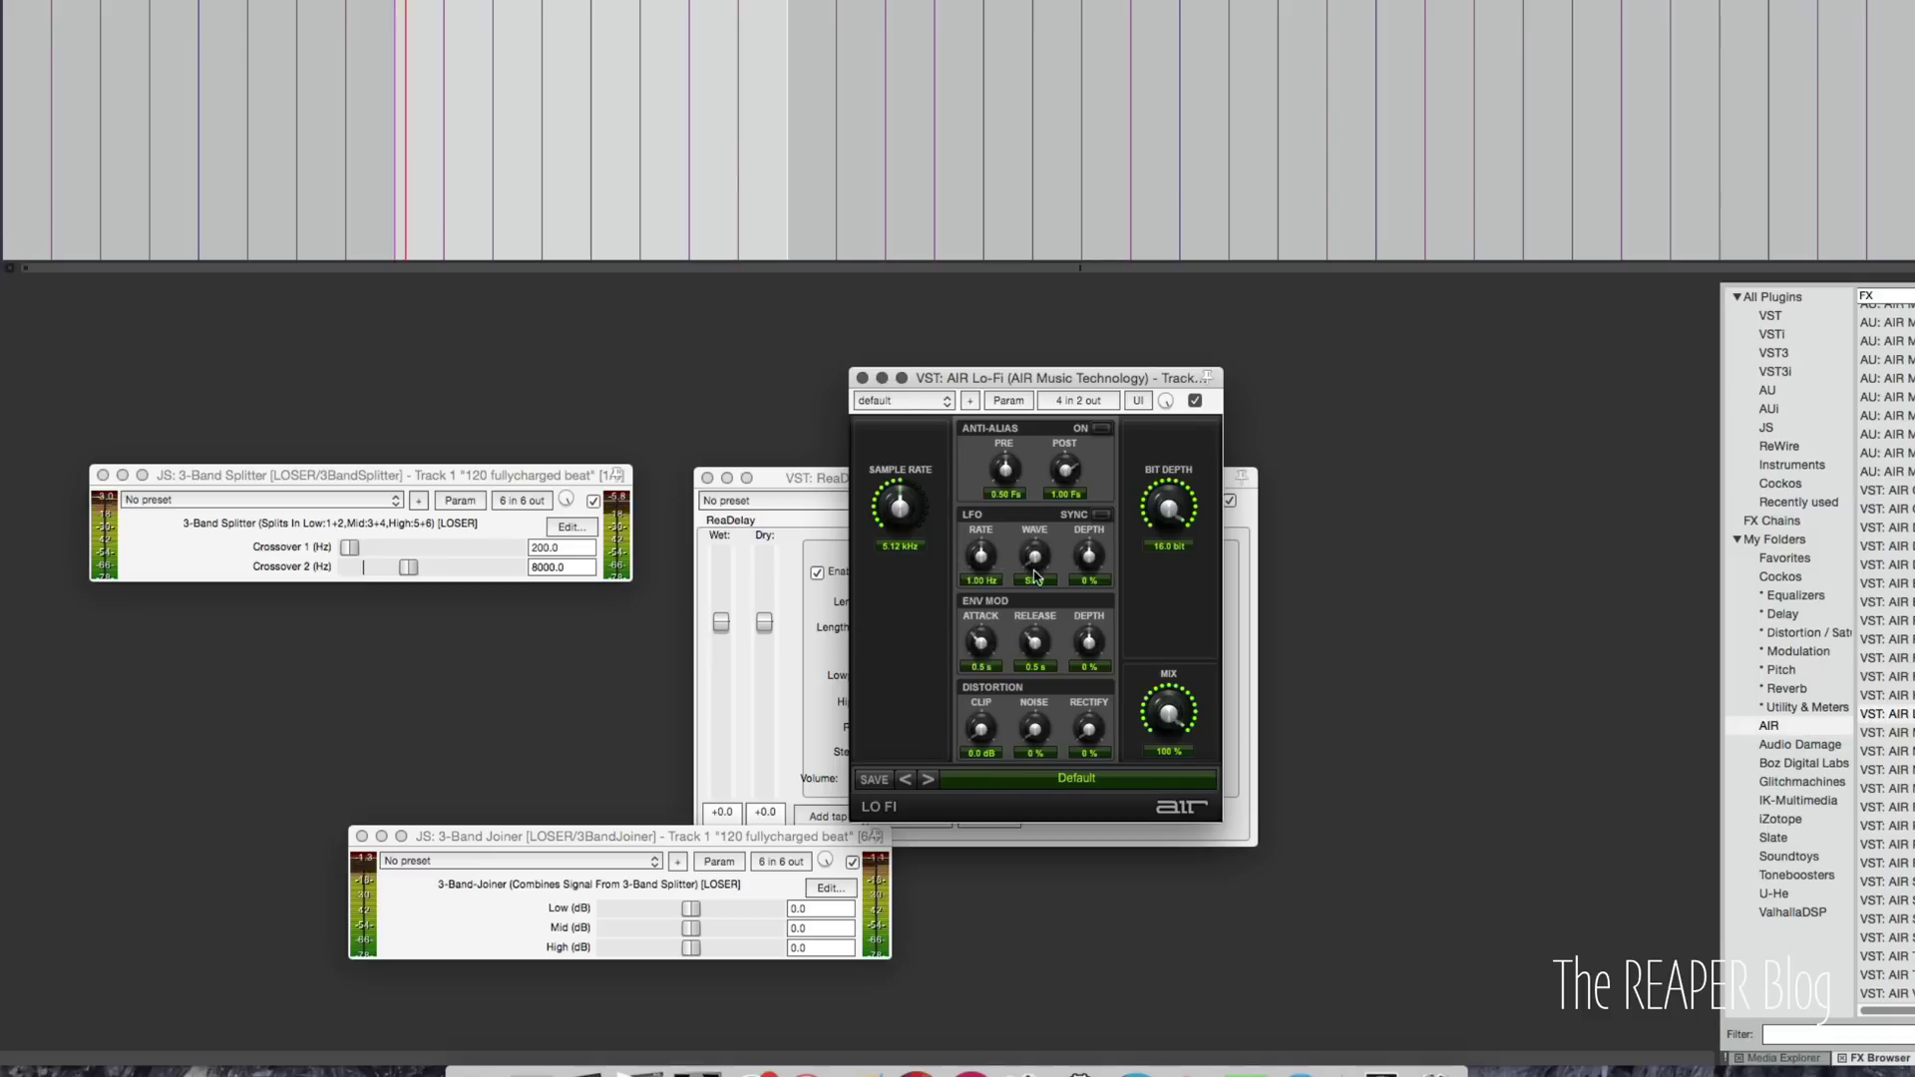
pyautogui.click(1101, 514)
pyautogui.click(1101, 514)
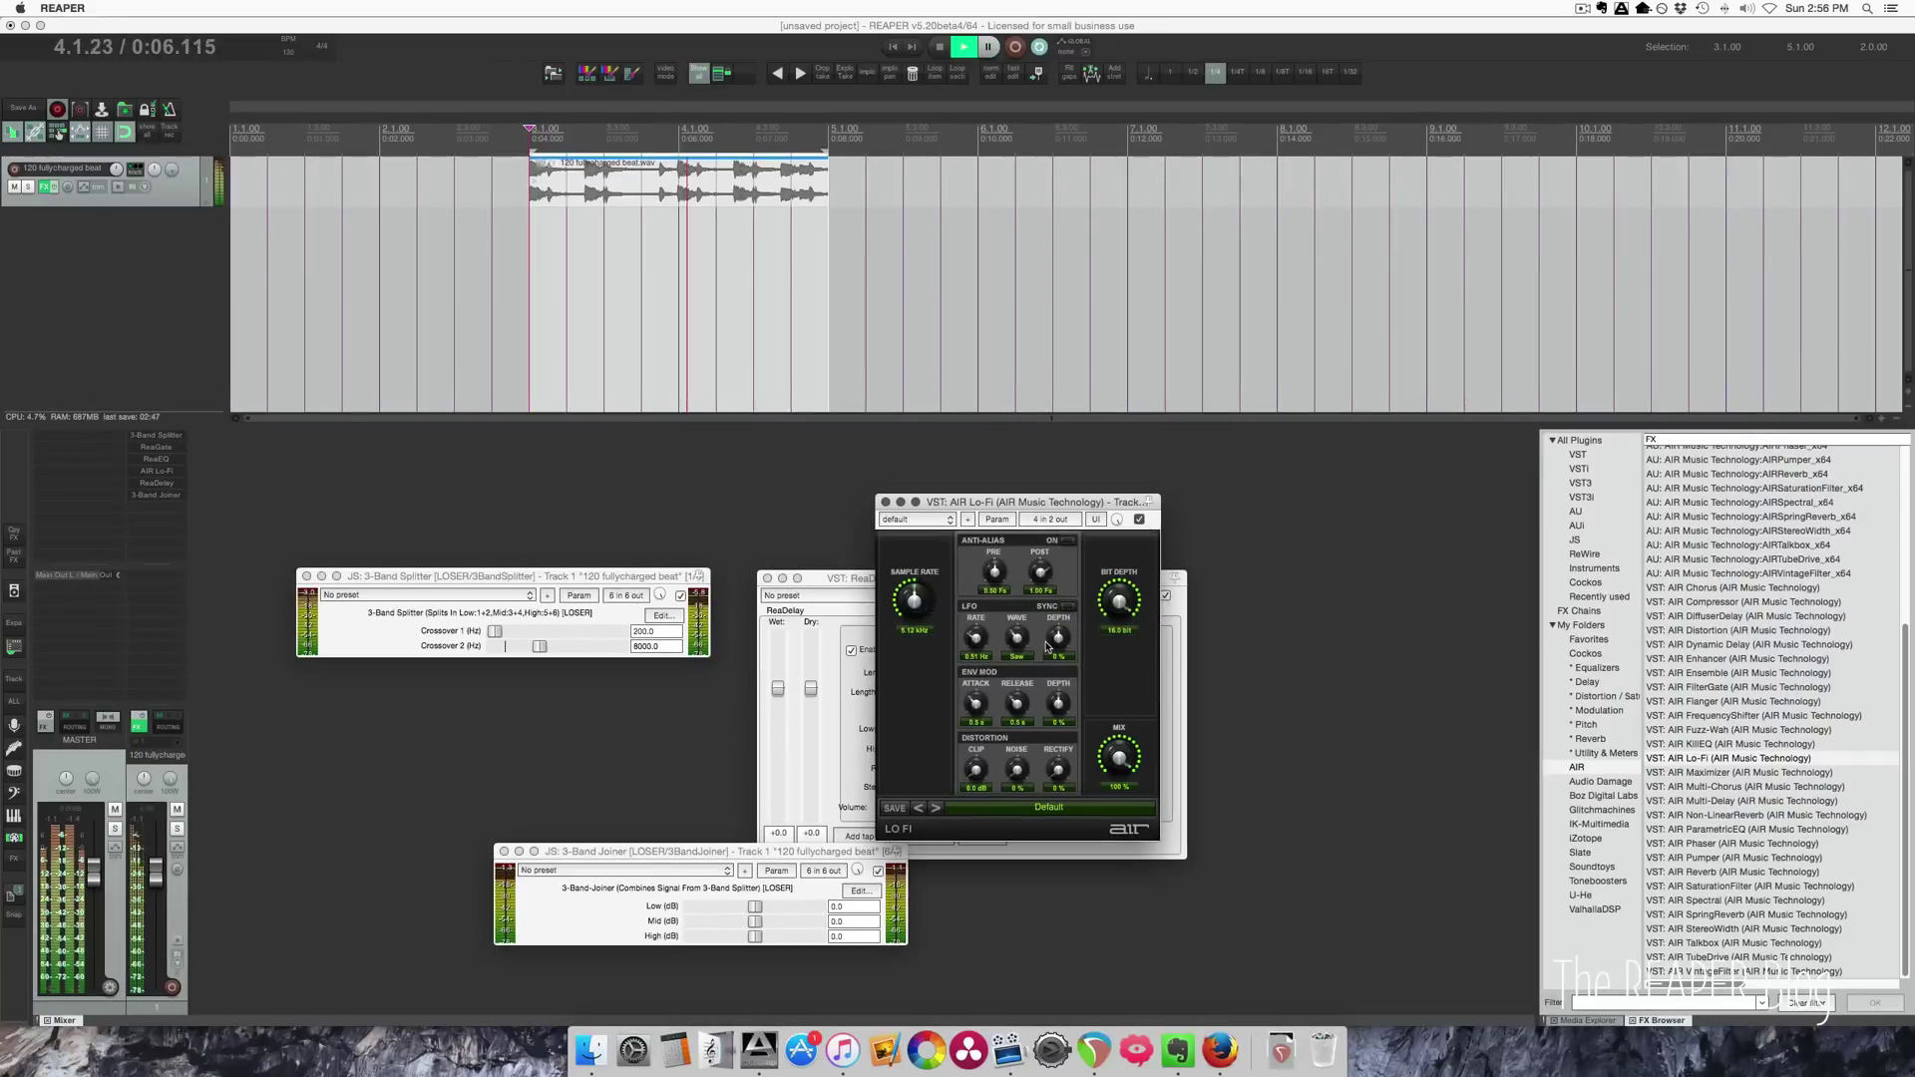
# Load AIR Lo-Fi's 07 Random Sweep preset and switch to another factory preset for comparison.
pyautogui.click(1010, 808)
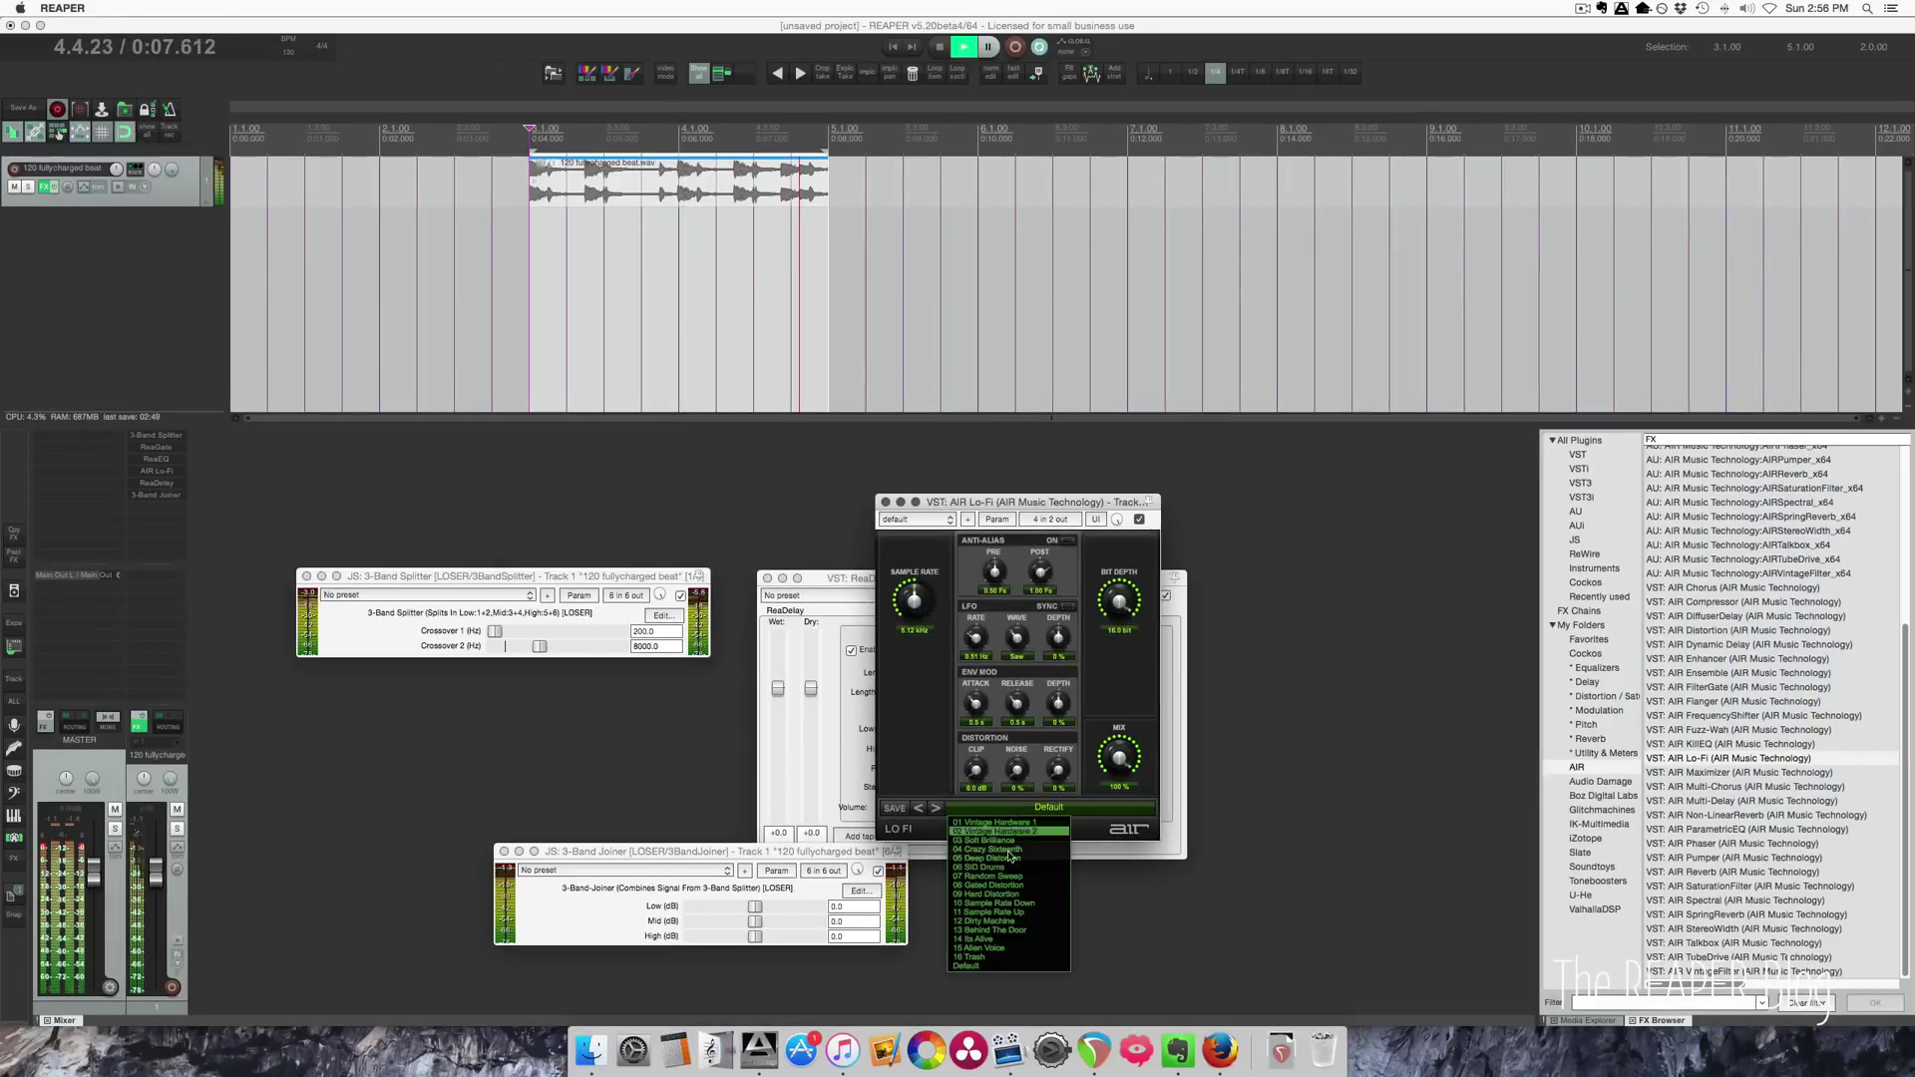
pyautogui.click(1028, 876)
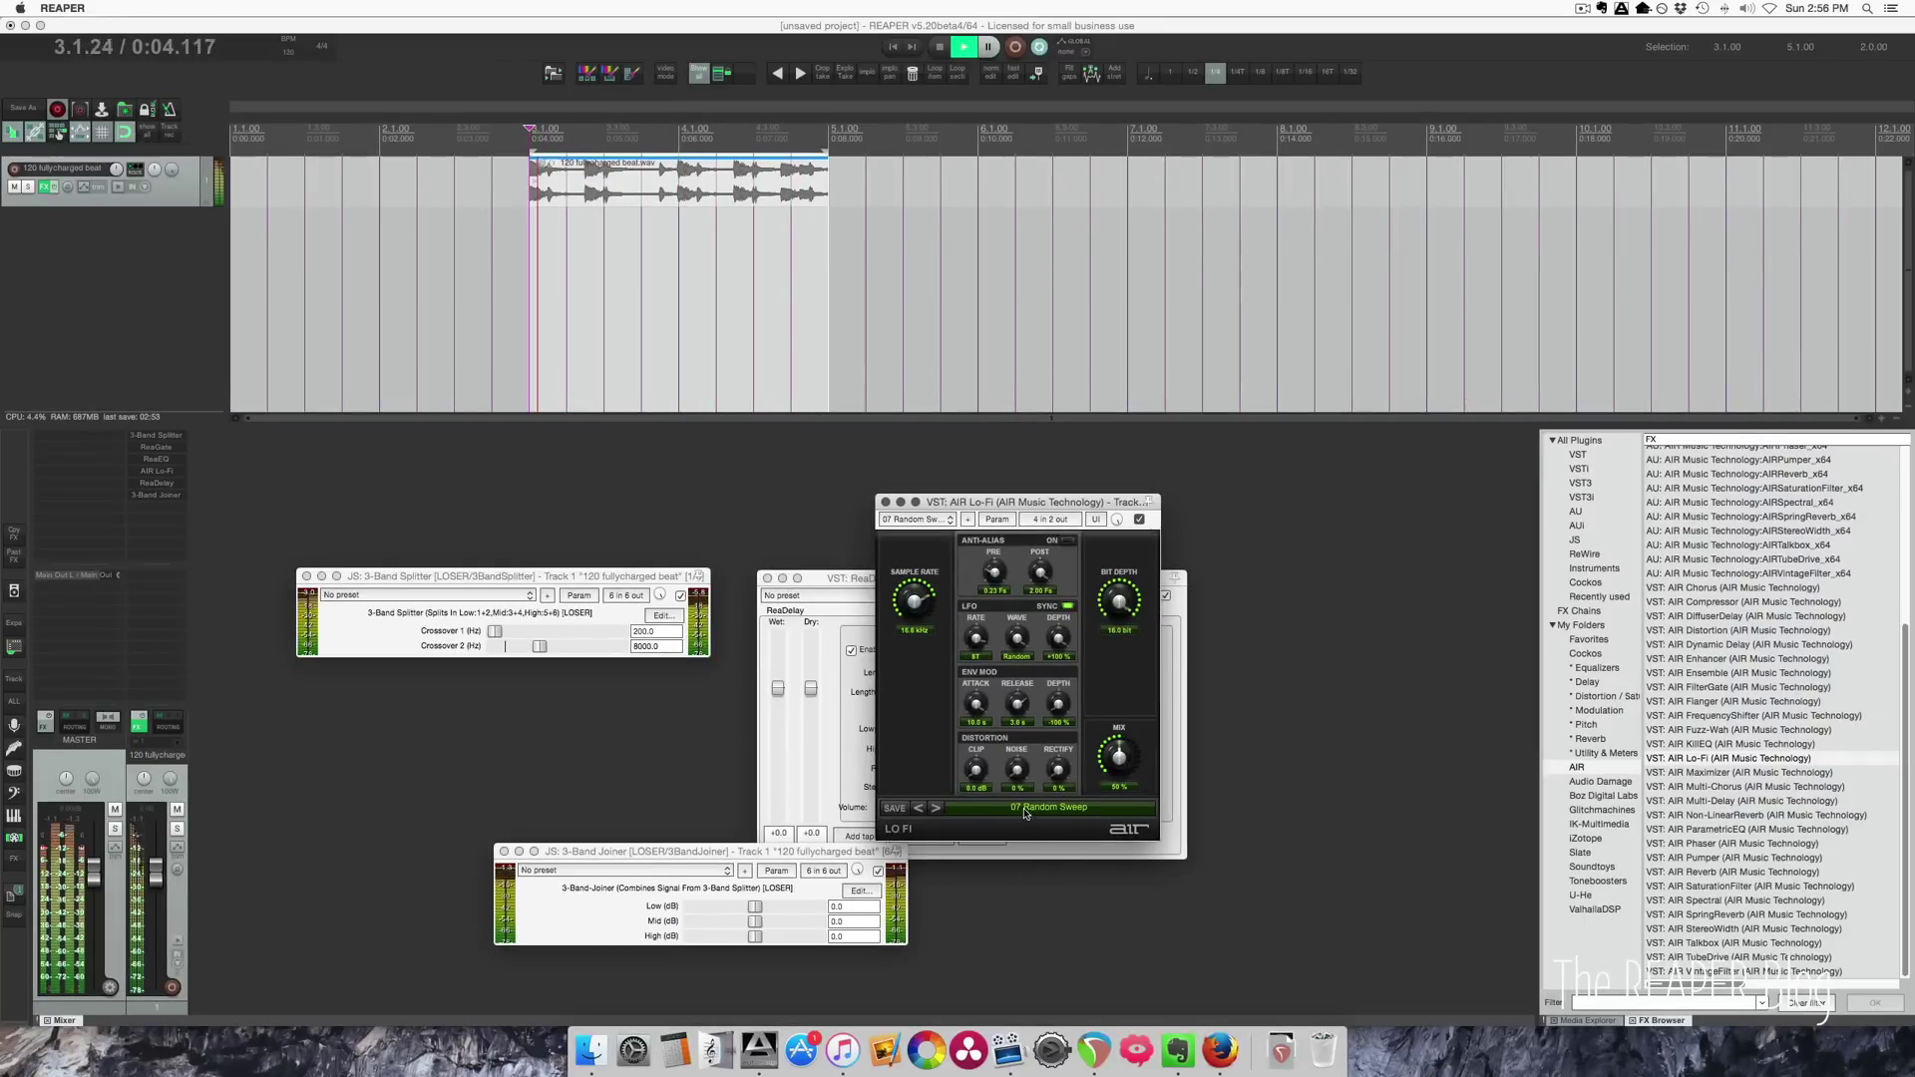
pyautogui.click(1025, 813)
pyautogui.click(1026, 853)
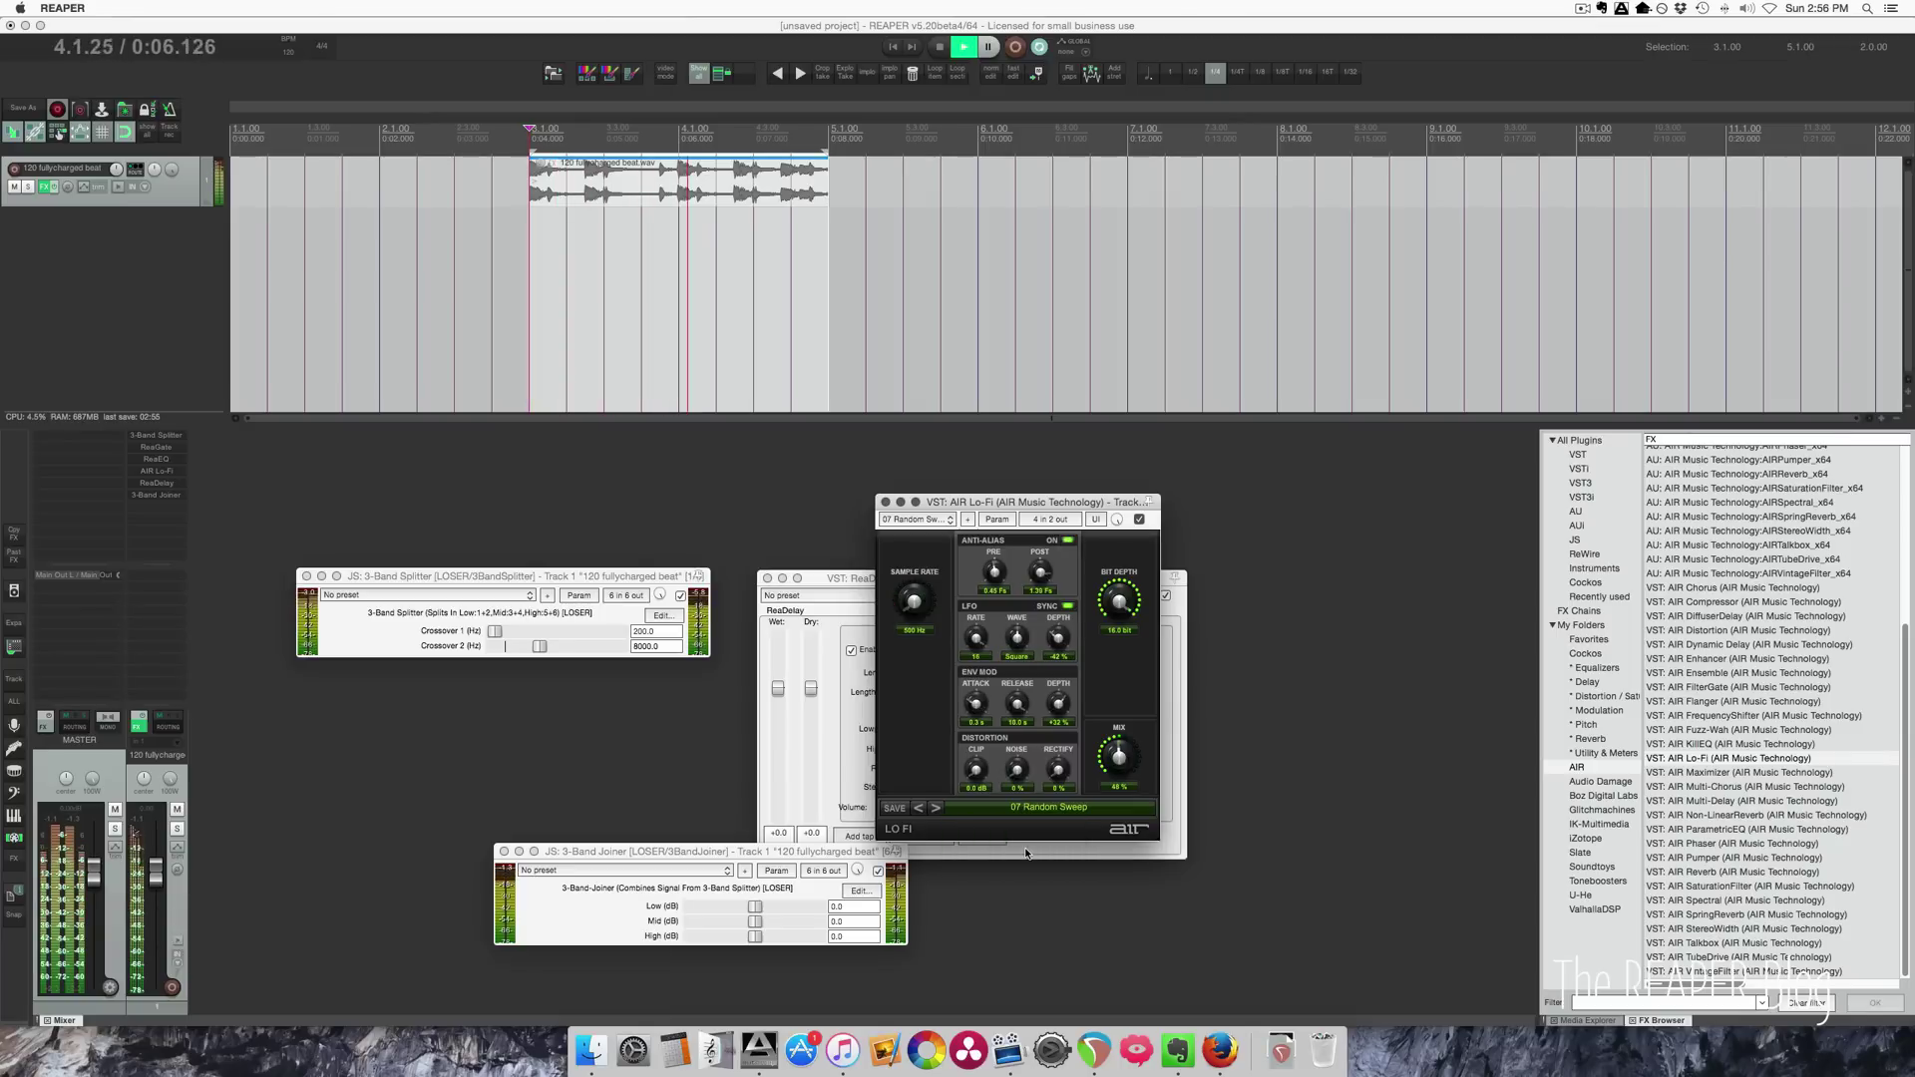